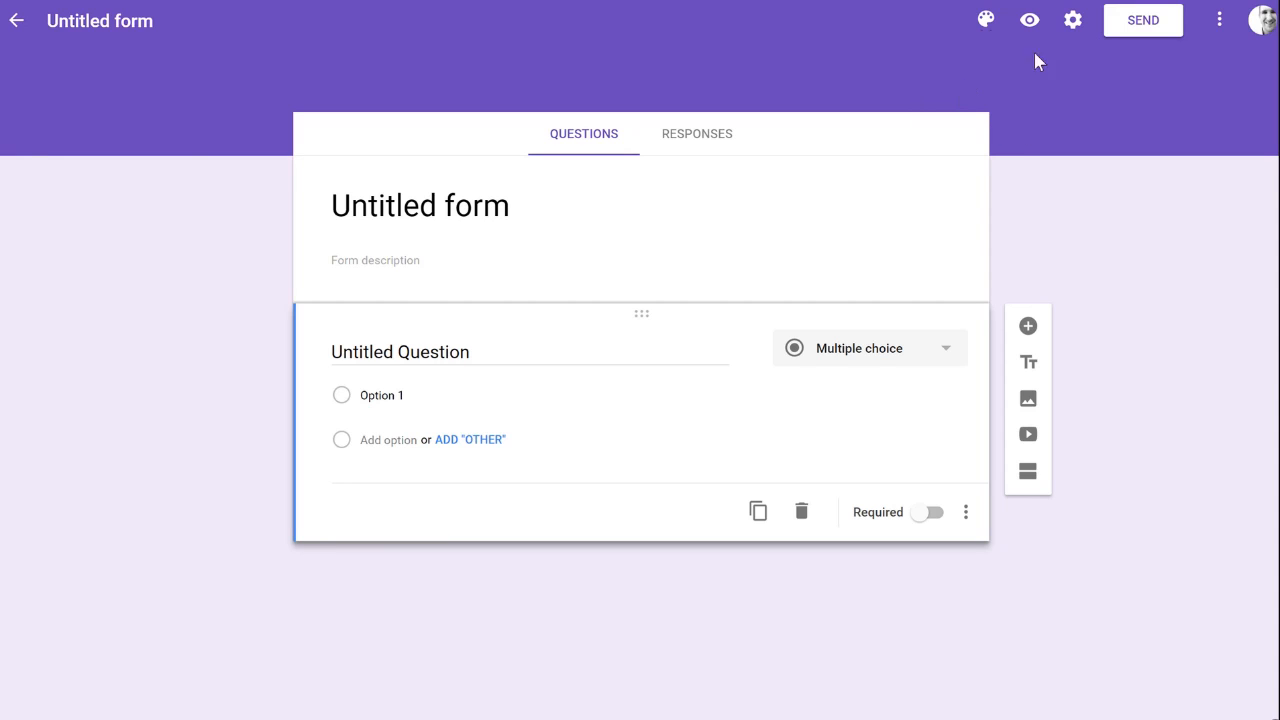
# - Remove the form's restriction to Shenandoah University users, make the form a quiz, and save the settings
pyautogui.click(1074, 21)
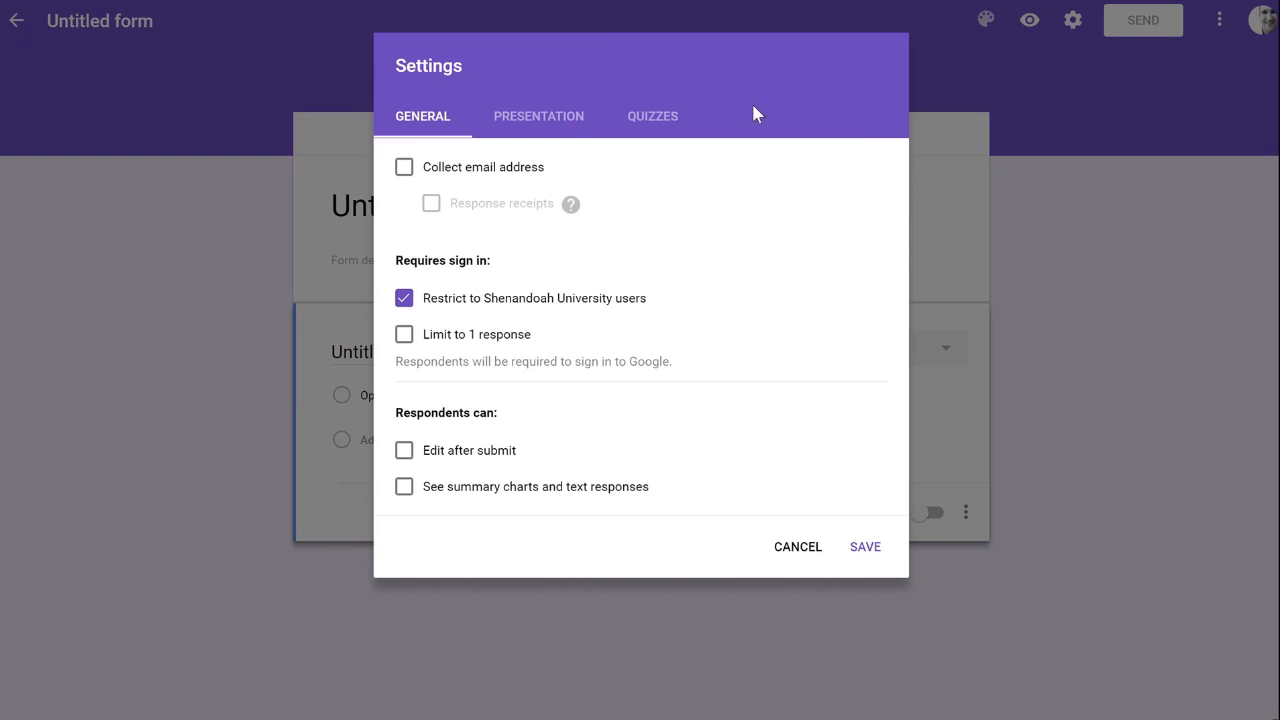
pyautogui.click(404, 300)
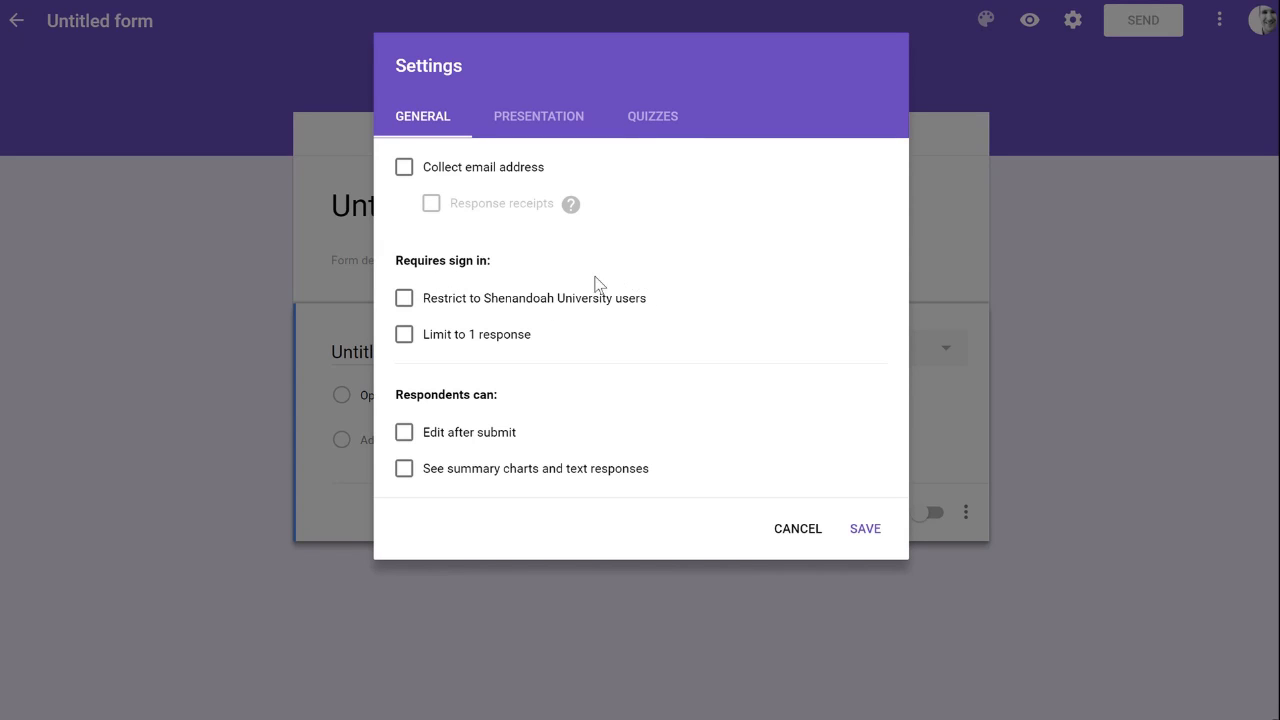
pyautogui.click(644, 120)
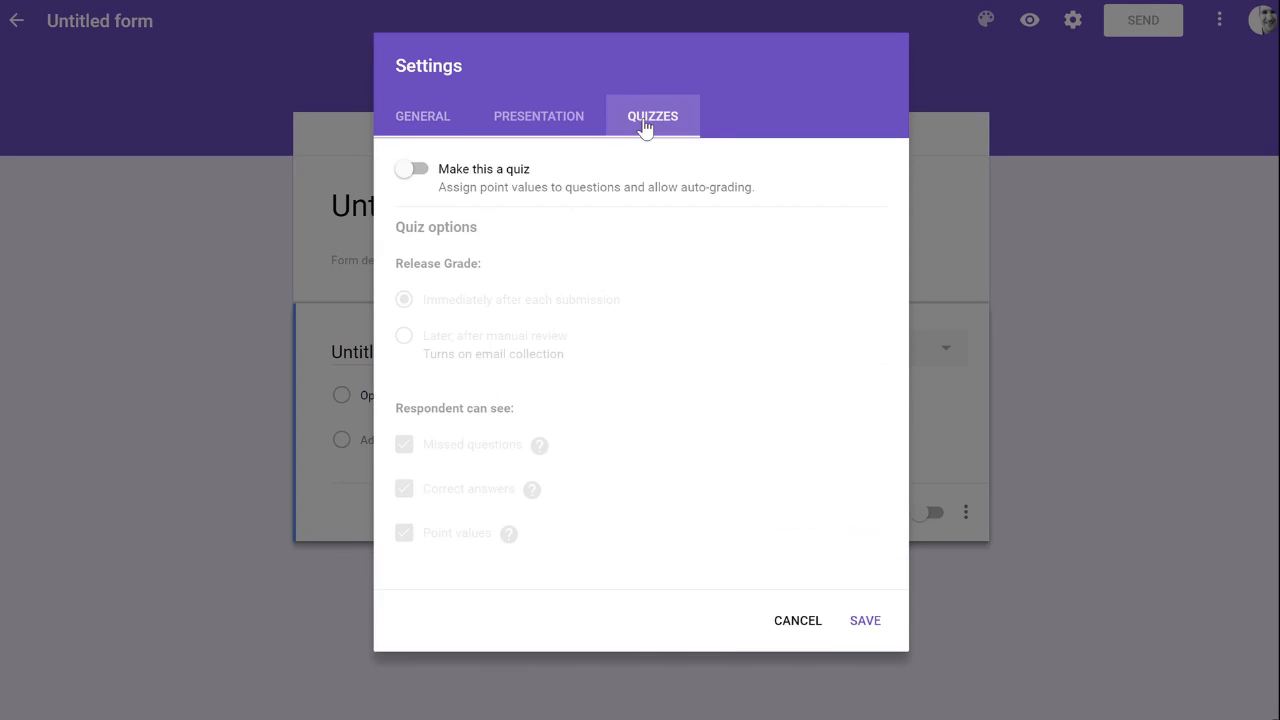
pyautogui.click(415, 171)
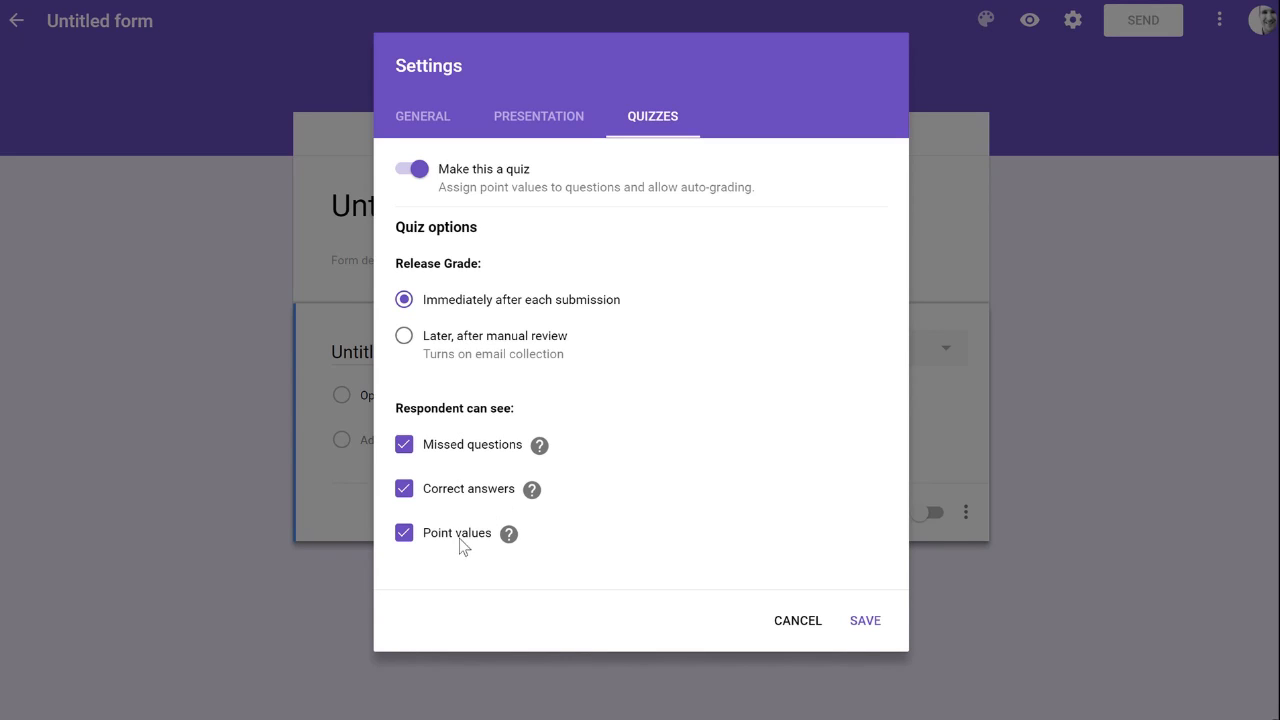
pyautogui.click(866, 621)
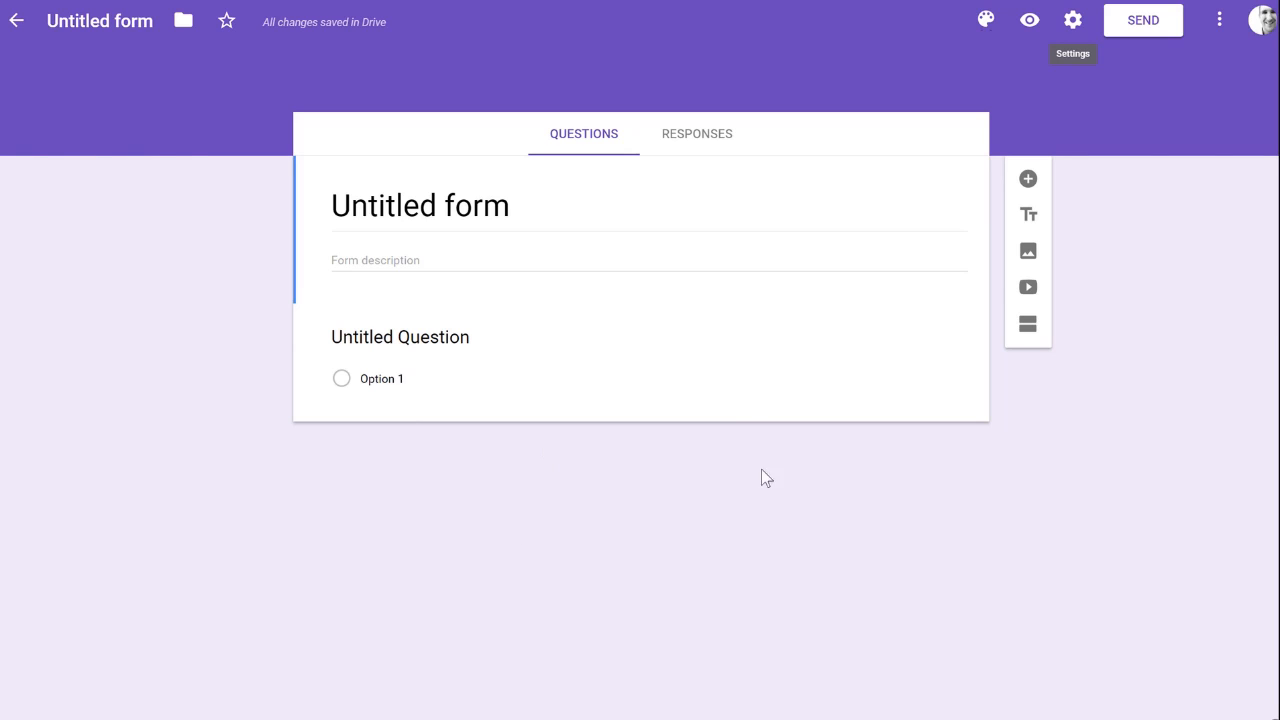
# - Title the form "Remediation Template" and give the form file the same name
pyautogui.click(380, 204)
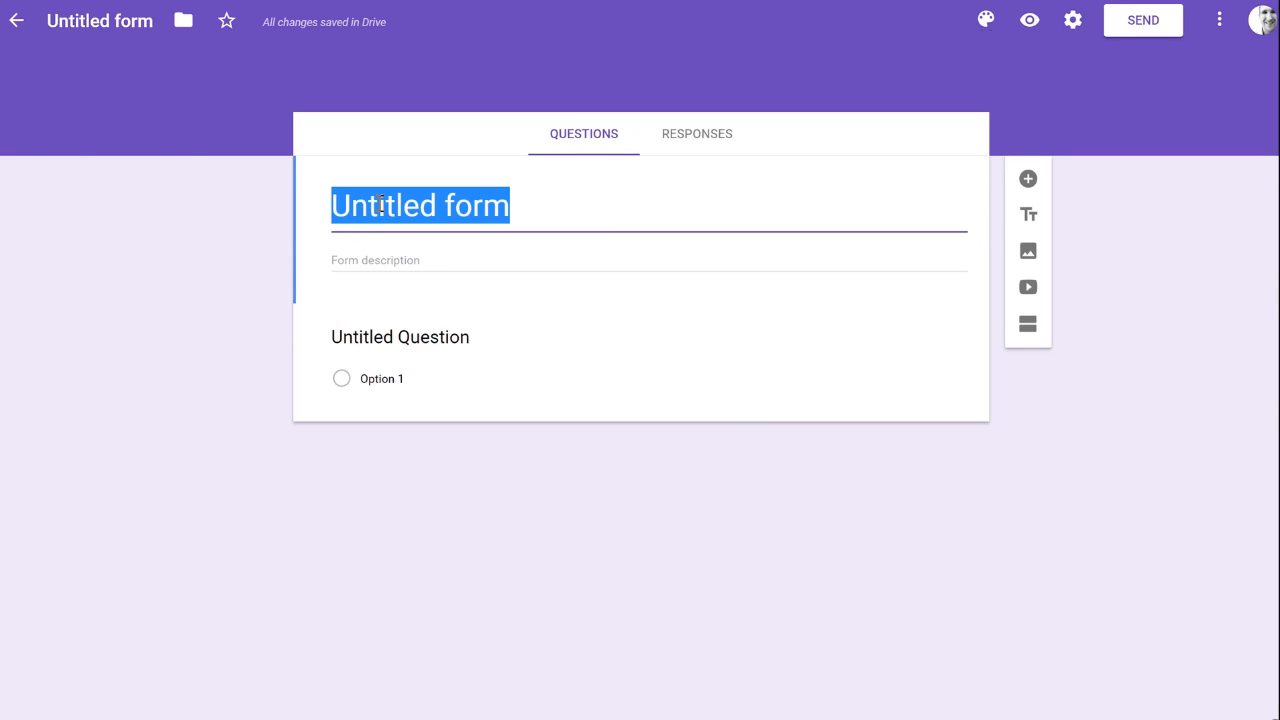
pyautogui.write('Remediati')
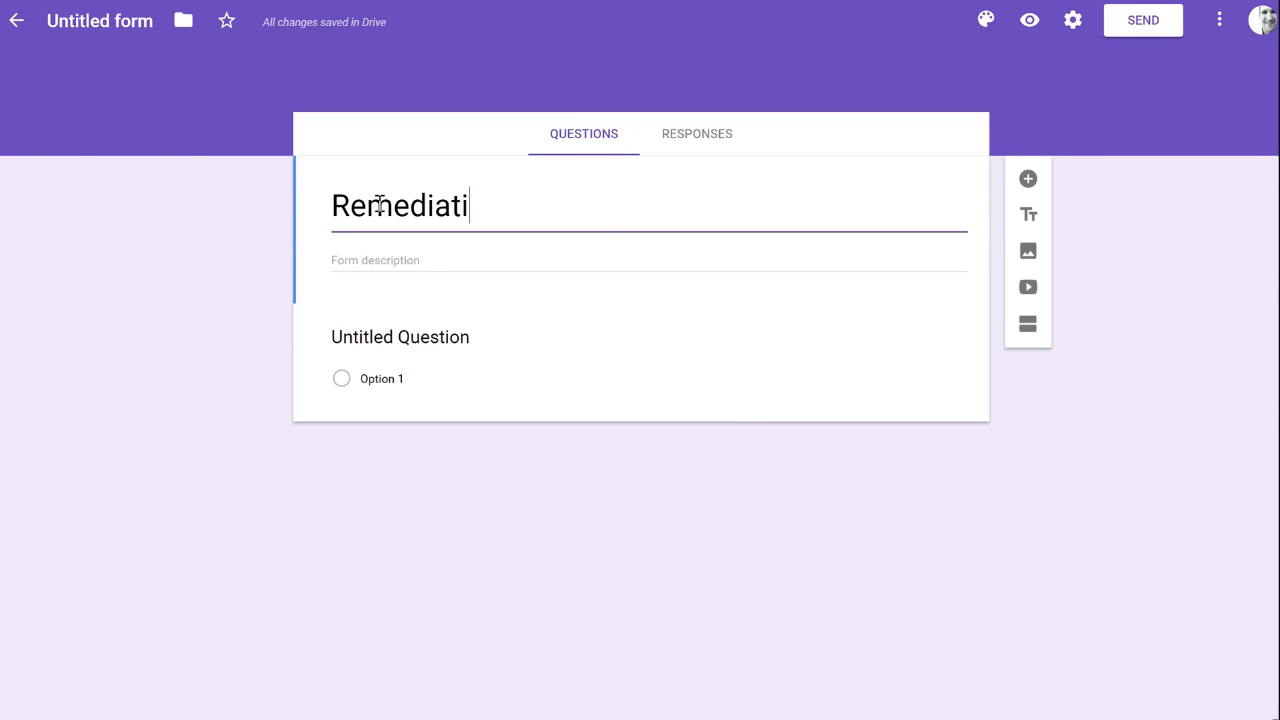
pyautogui.write('on Template')
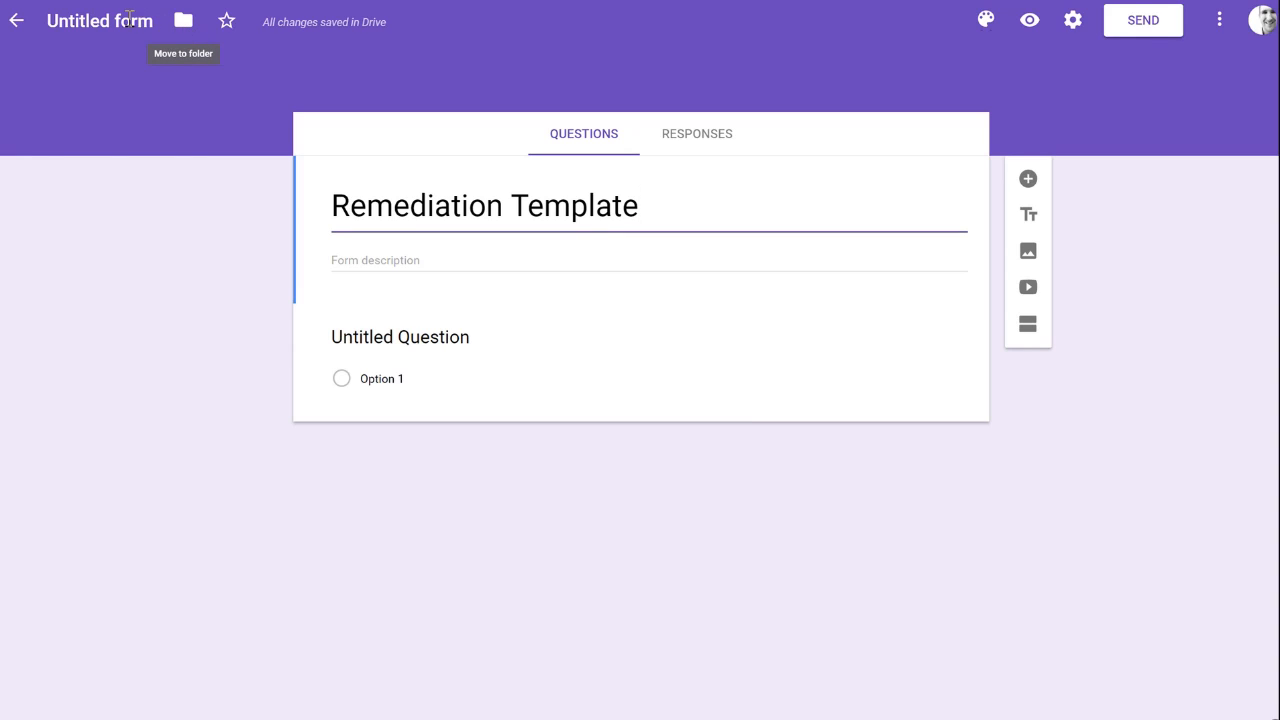
pyautogui.click(60, 20)
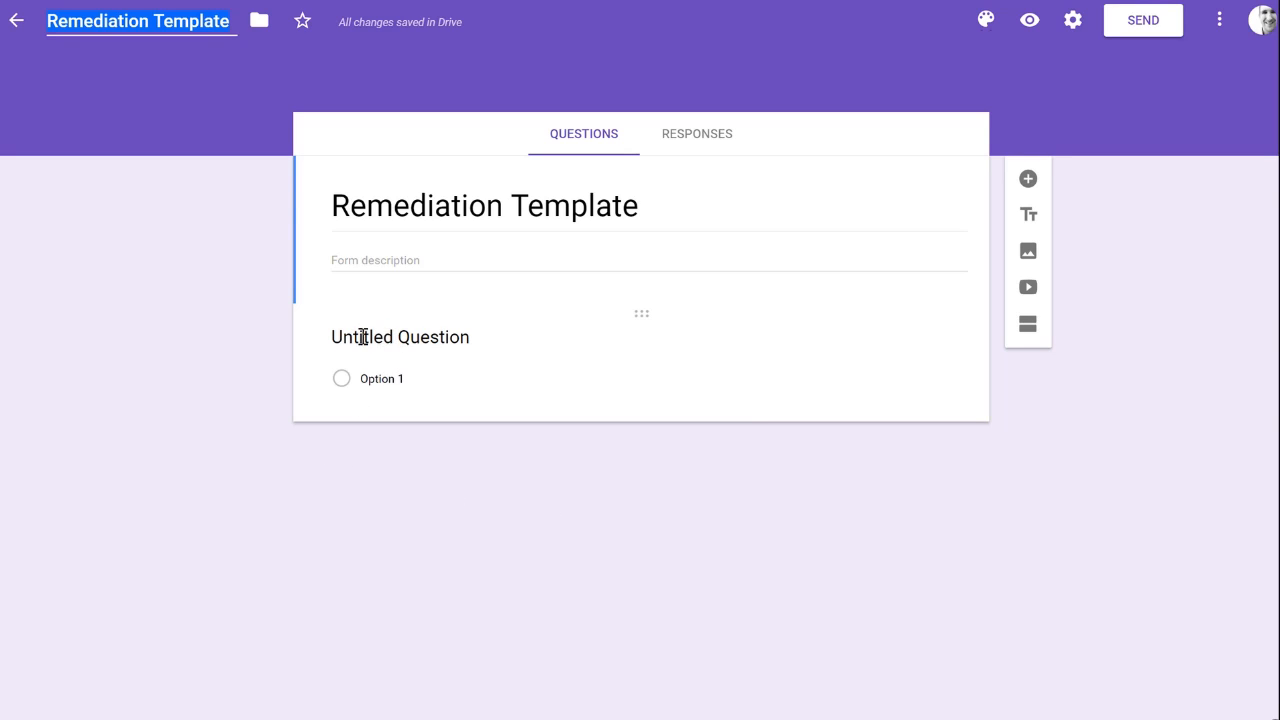
# - Turn the untitled question into a required short-answer question titled "Name:"
pyautogui.click(440, 337)
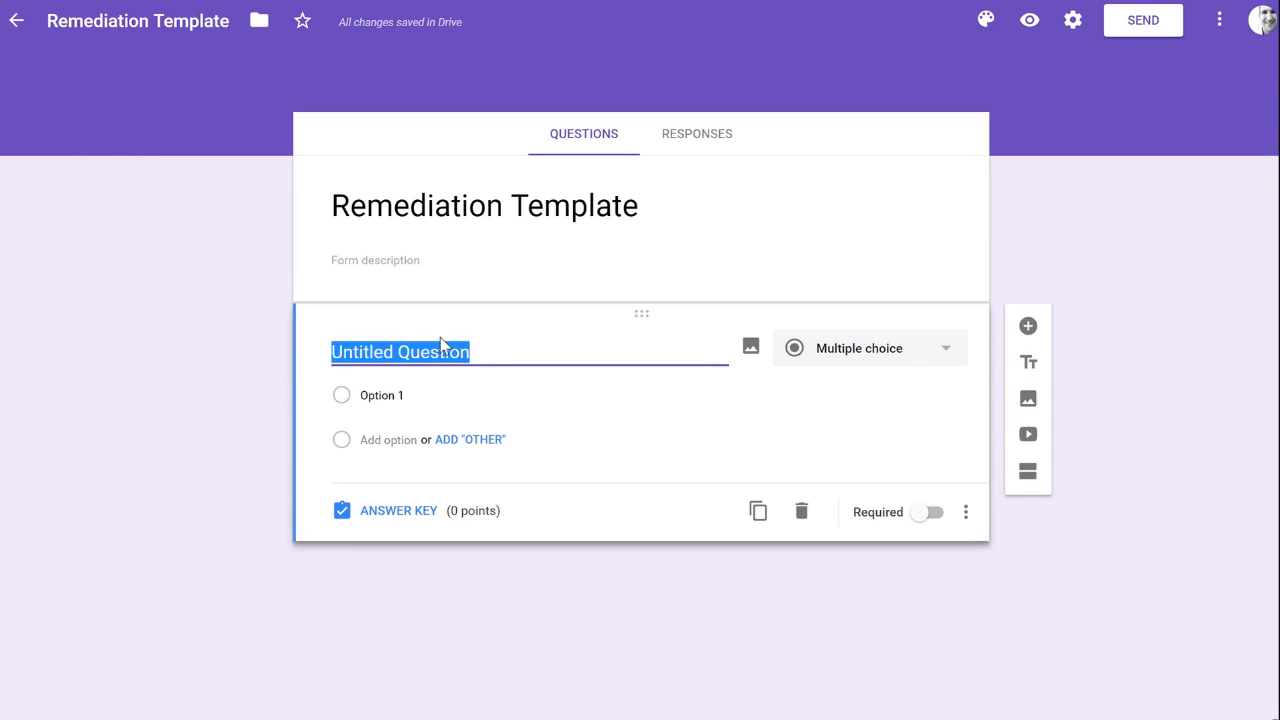
pyautogui.write('Name:')
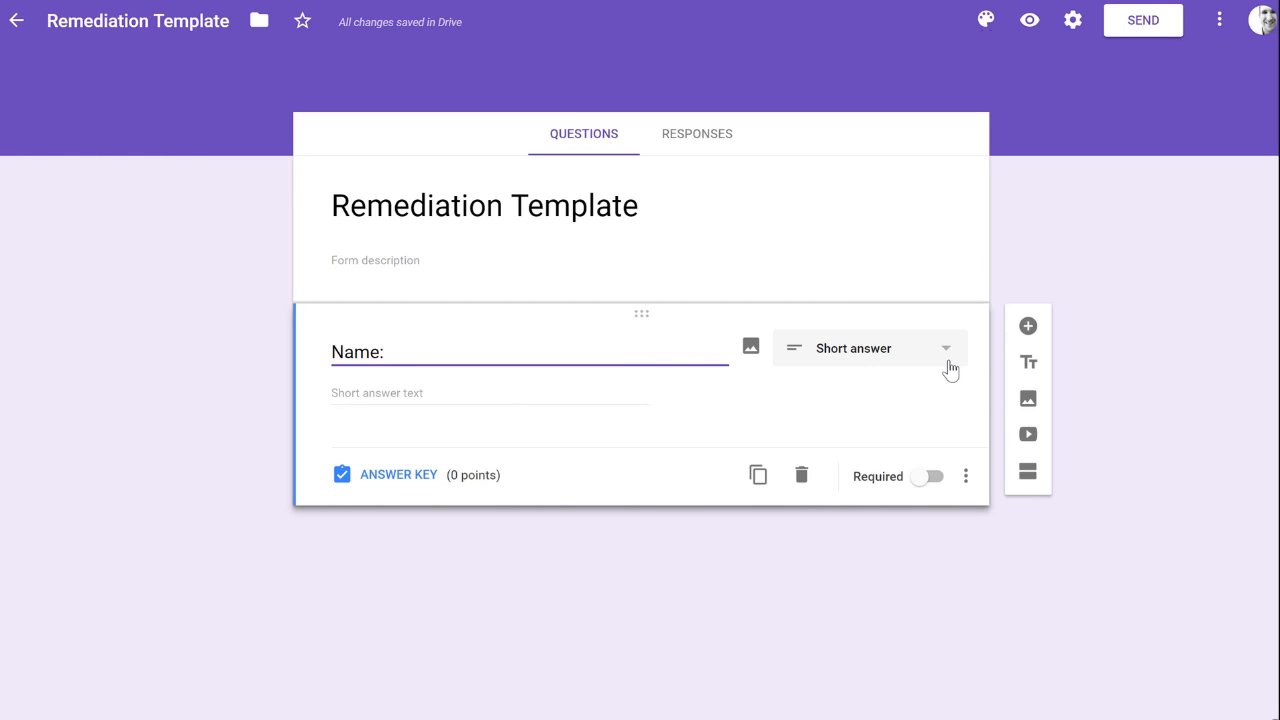
pyautogui.click(930, 478)
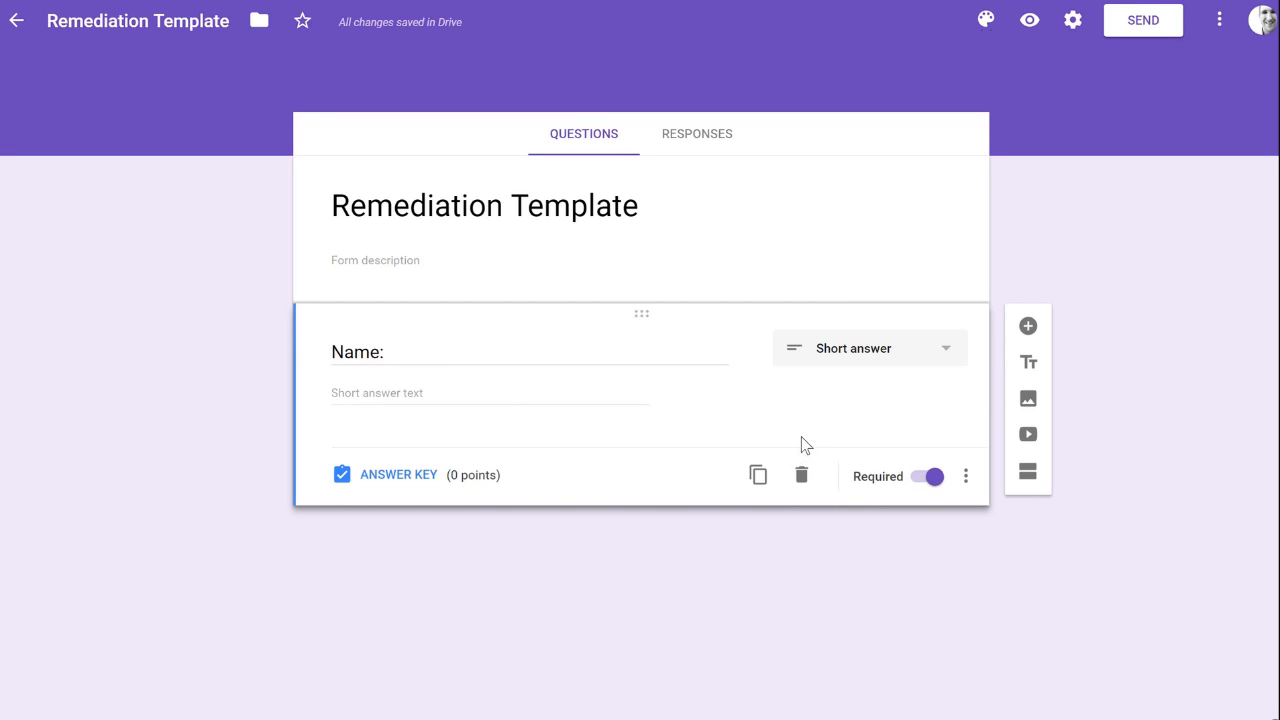
# - Add a required short-answer question titled "Teacher's Name:" below the Name question
pyautogui.click(1029, 328)
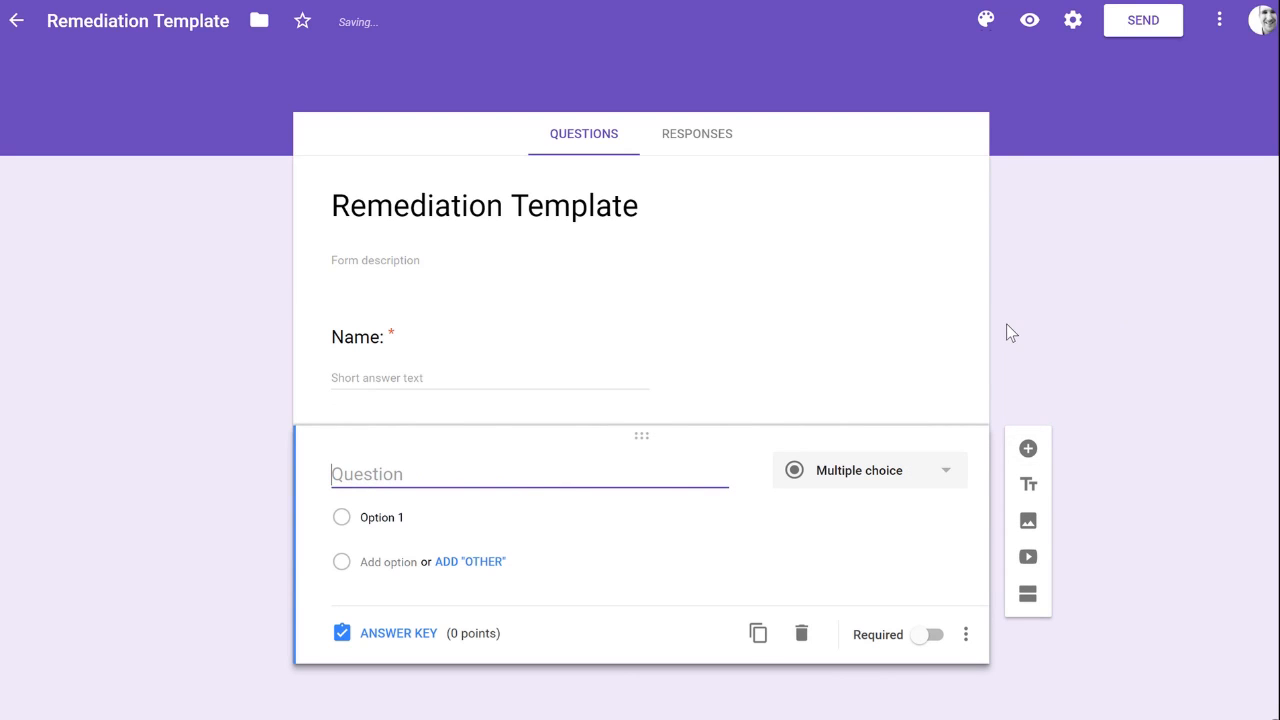
pyautogui.write('Te')
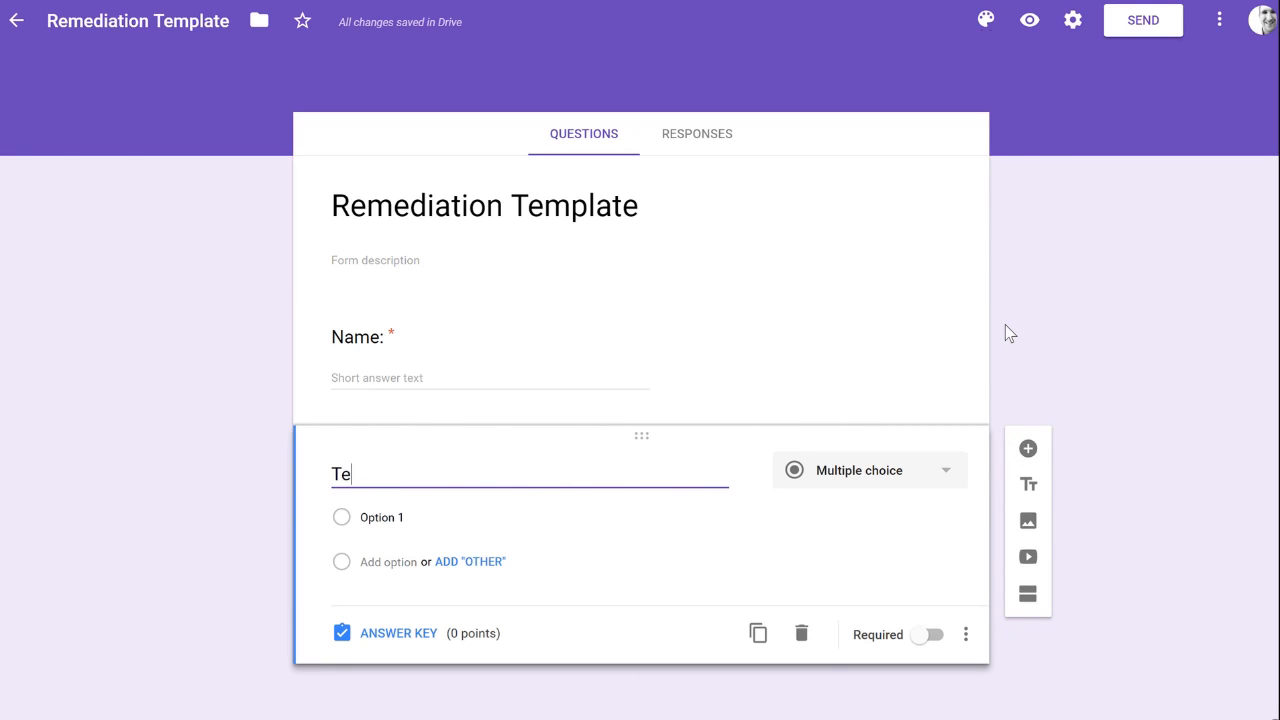
pyautogui.write("acher's Name:")
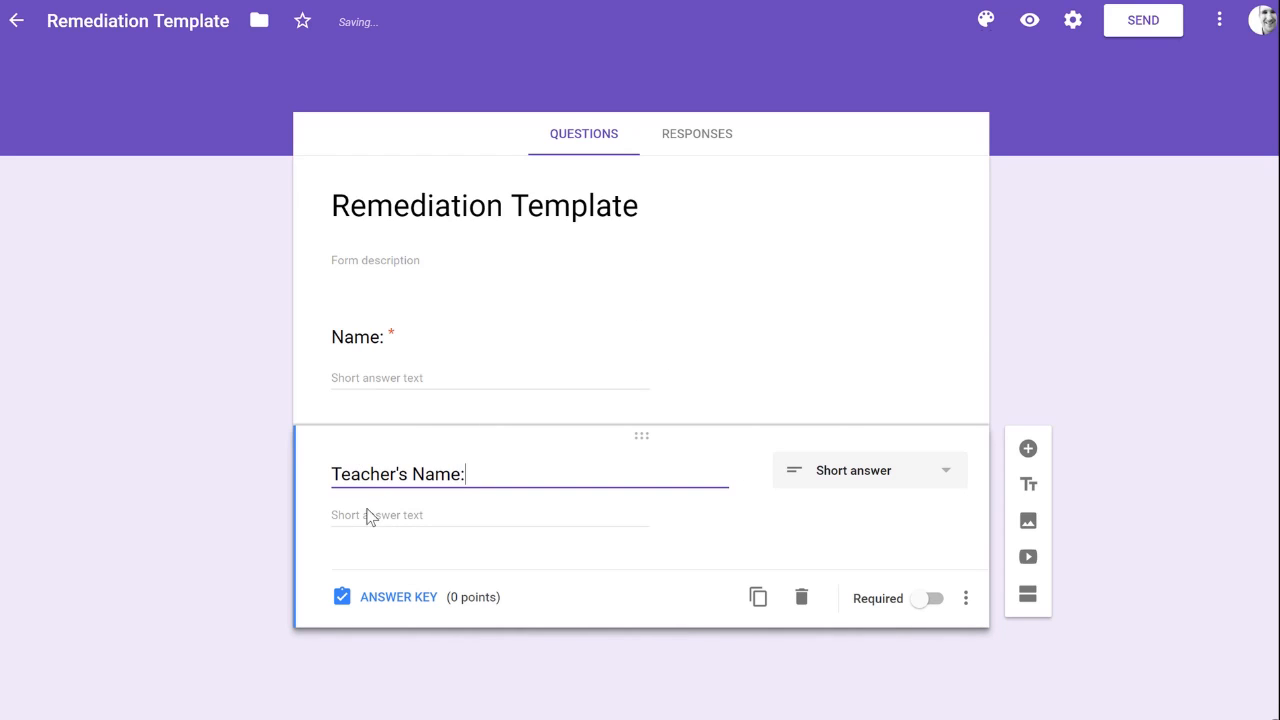
pyautogui.click(930, 599)
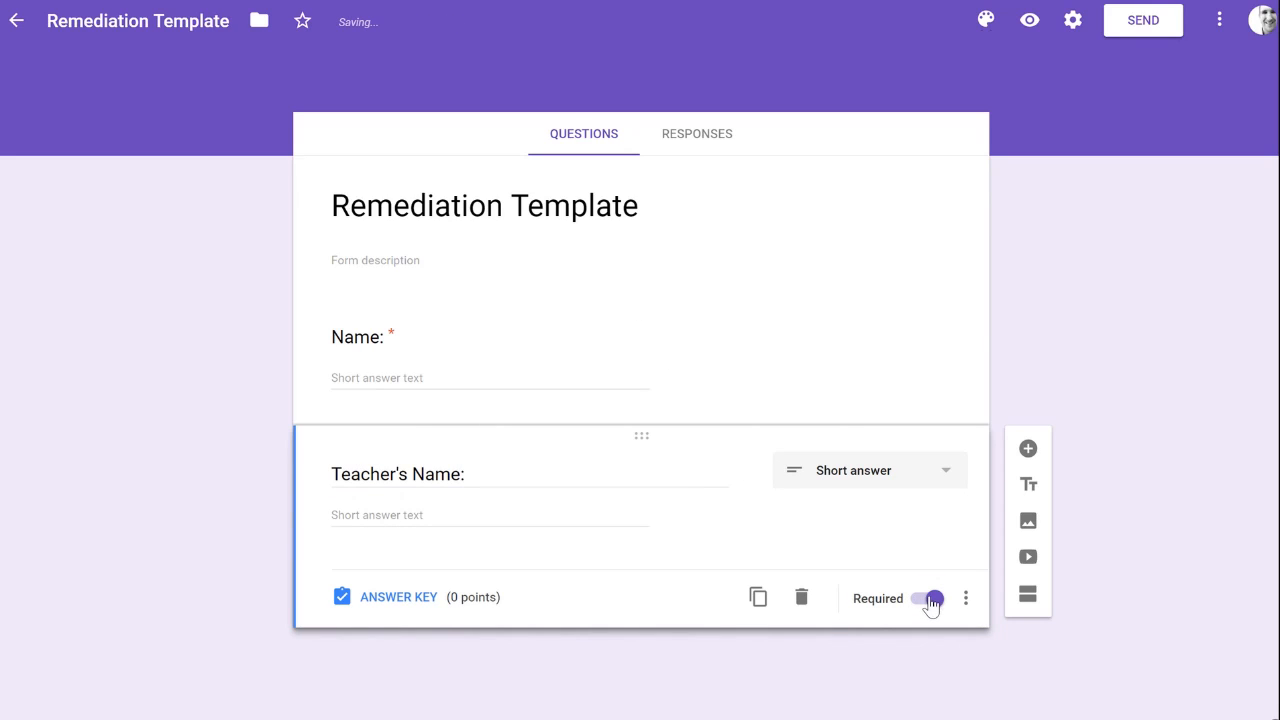
# - Add a question titled "Block Number:" and set its answer type to Dropdown
pyautogui.click(1028, 452)
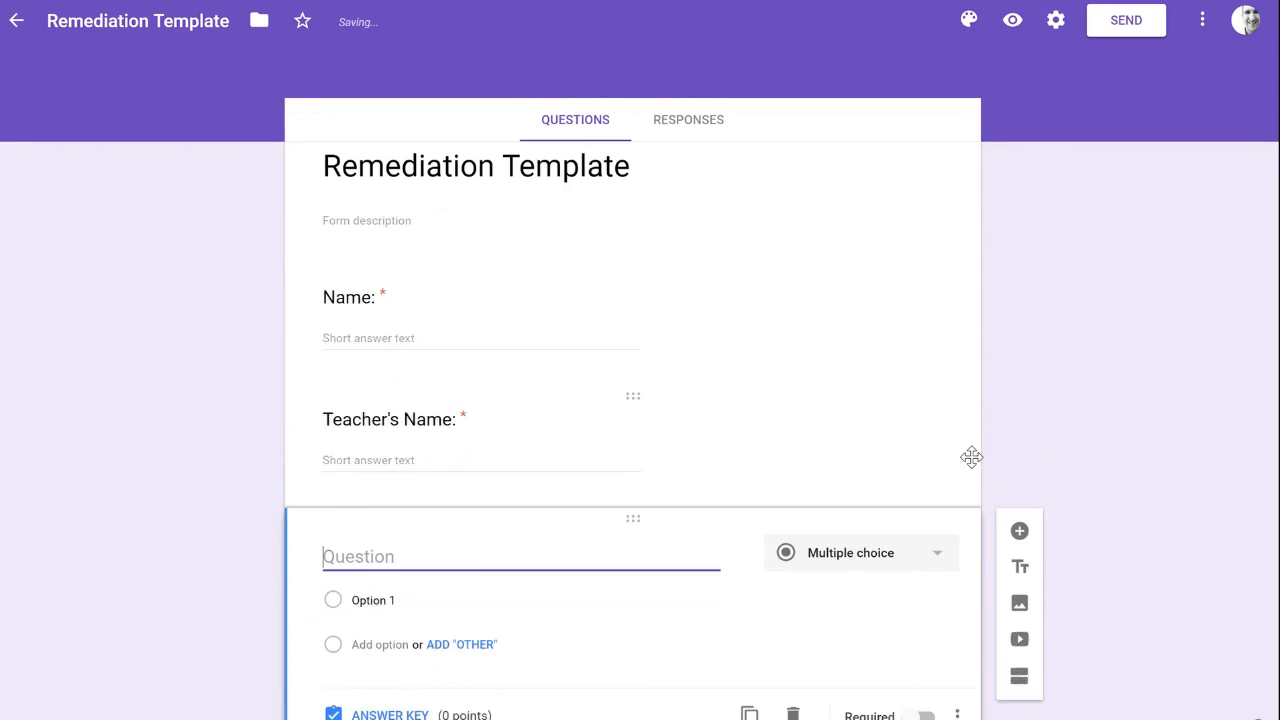
pyautogui.write('Blo')
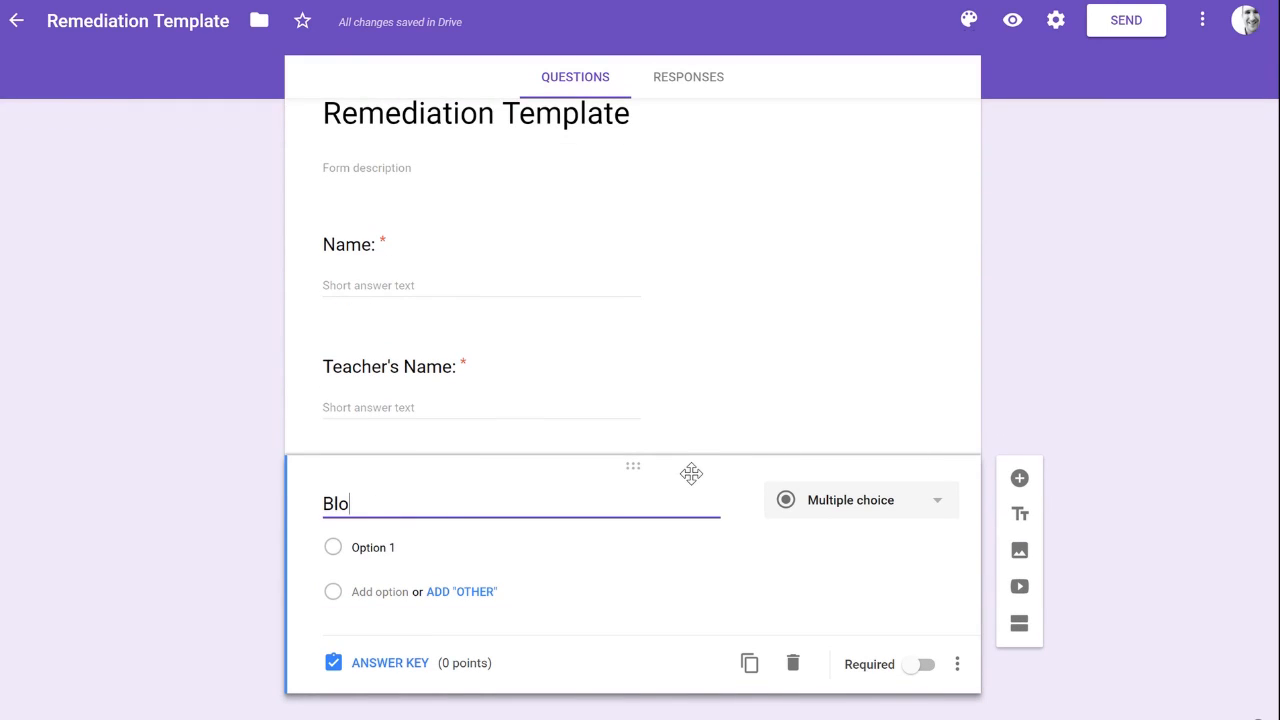
pyautogui.write('ck Number')
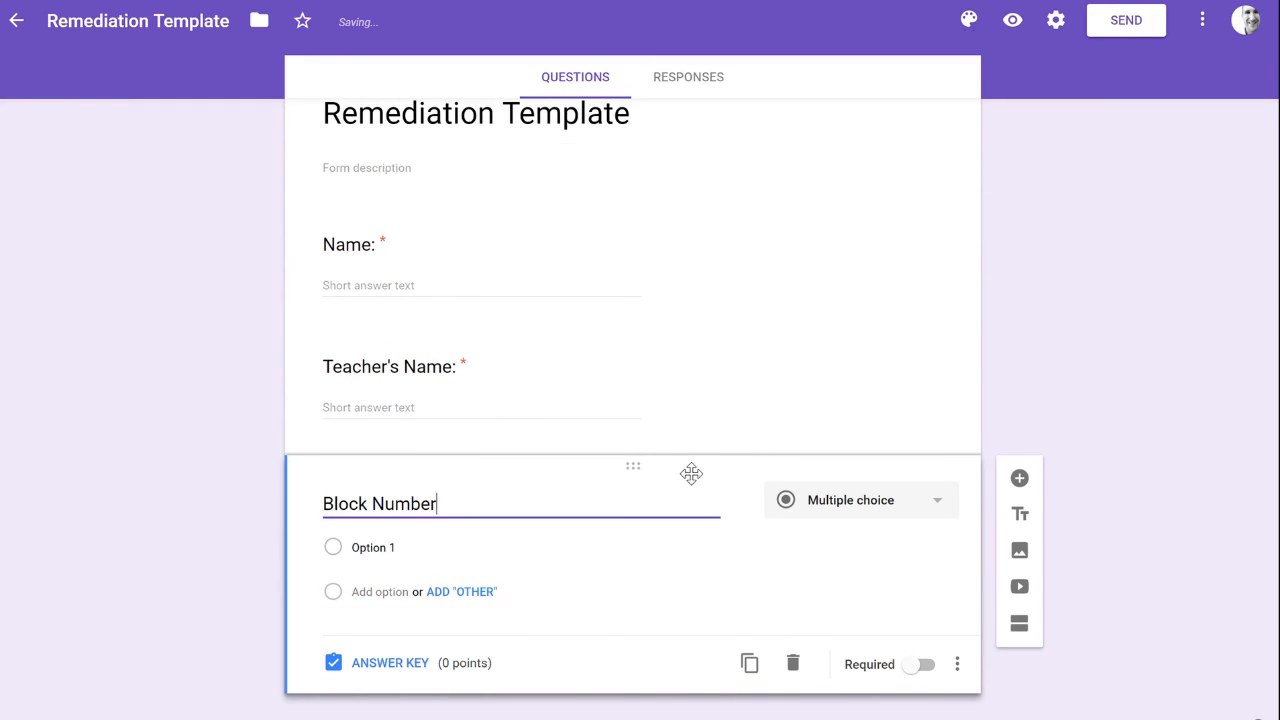
pyautogui.write(':')
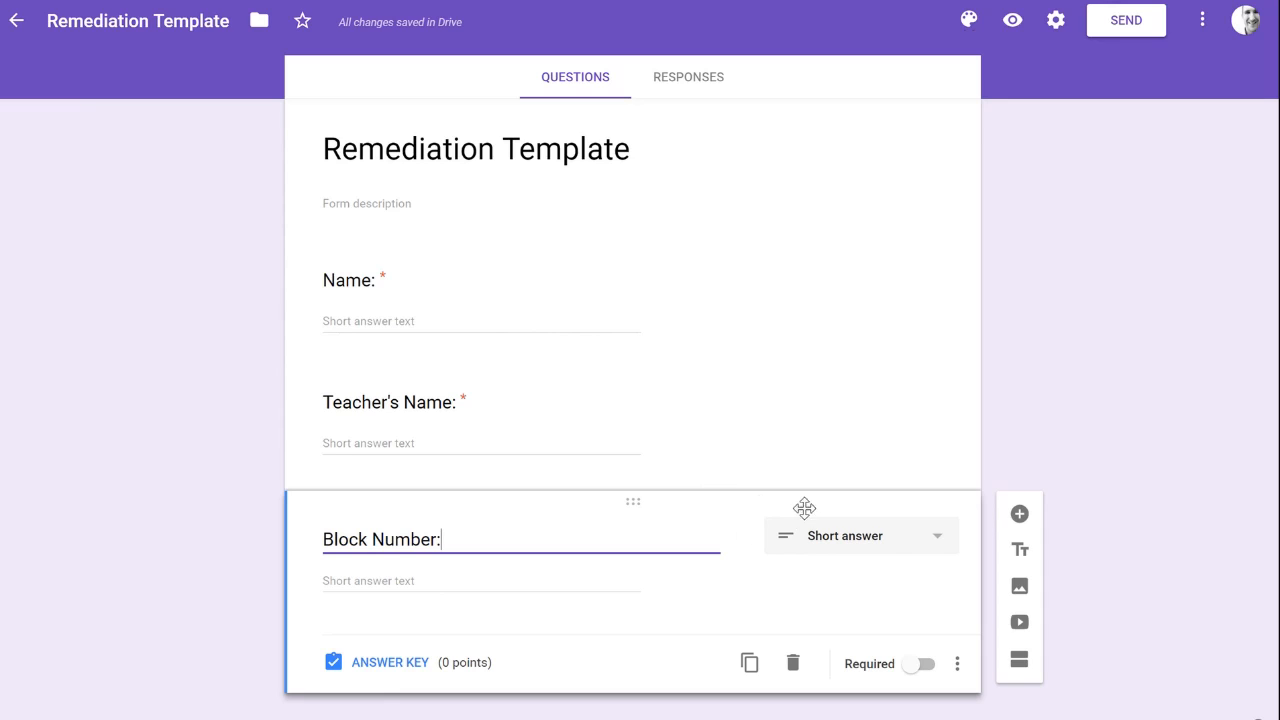
pyautogui.click(886, 540)
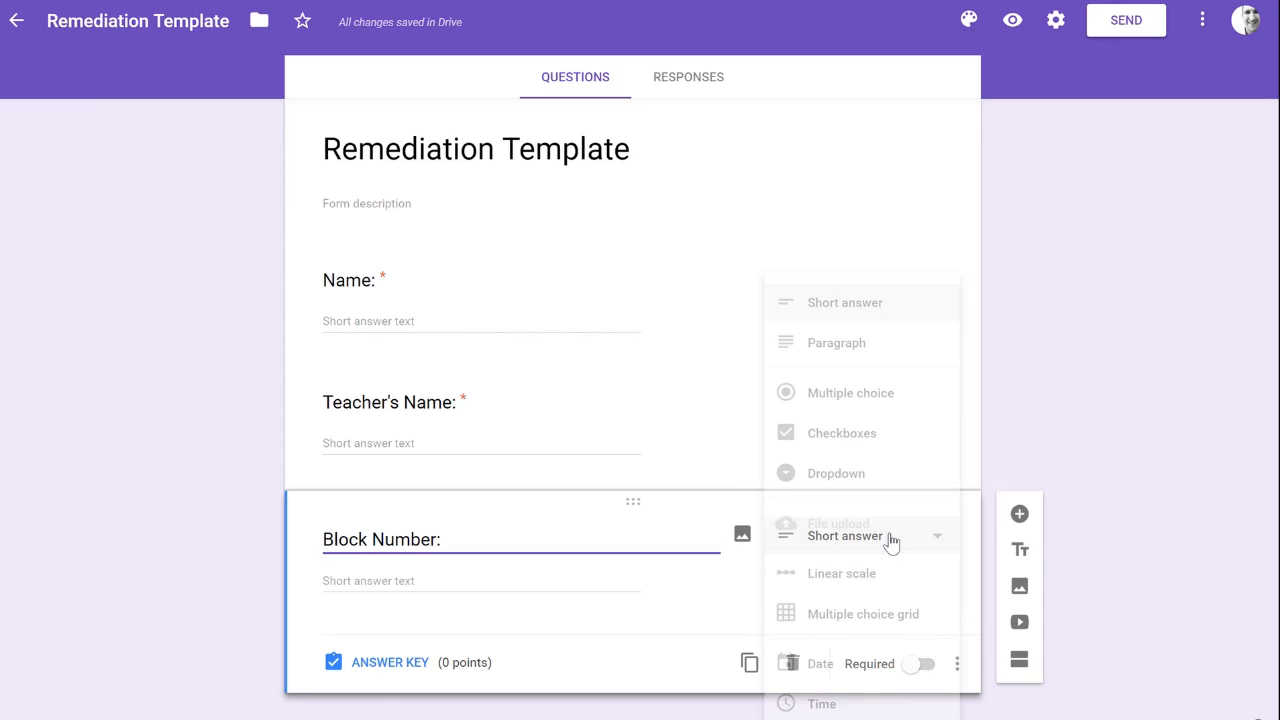
pyautogui.click(880, 473)
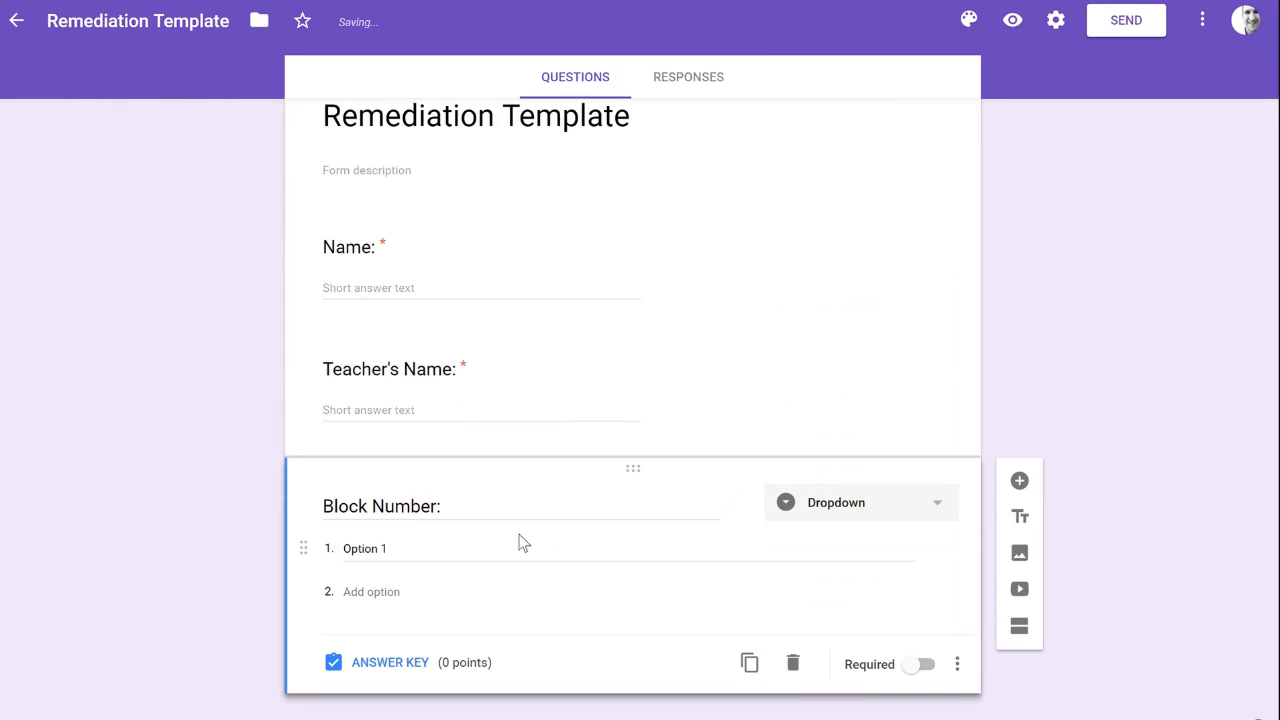
# - Enter Block 1, Block 2 and Block 3 as the Block Number options and make the question required
pyautogui.click(428, 553)
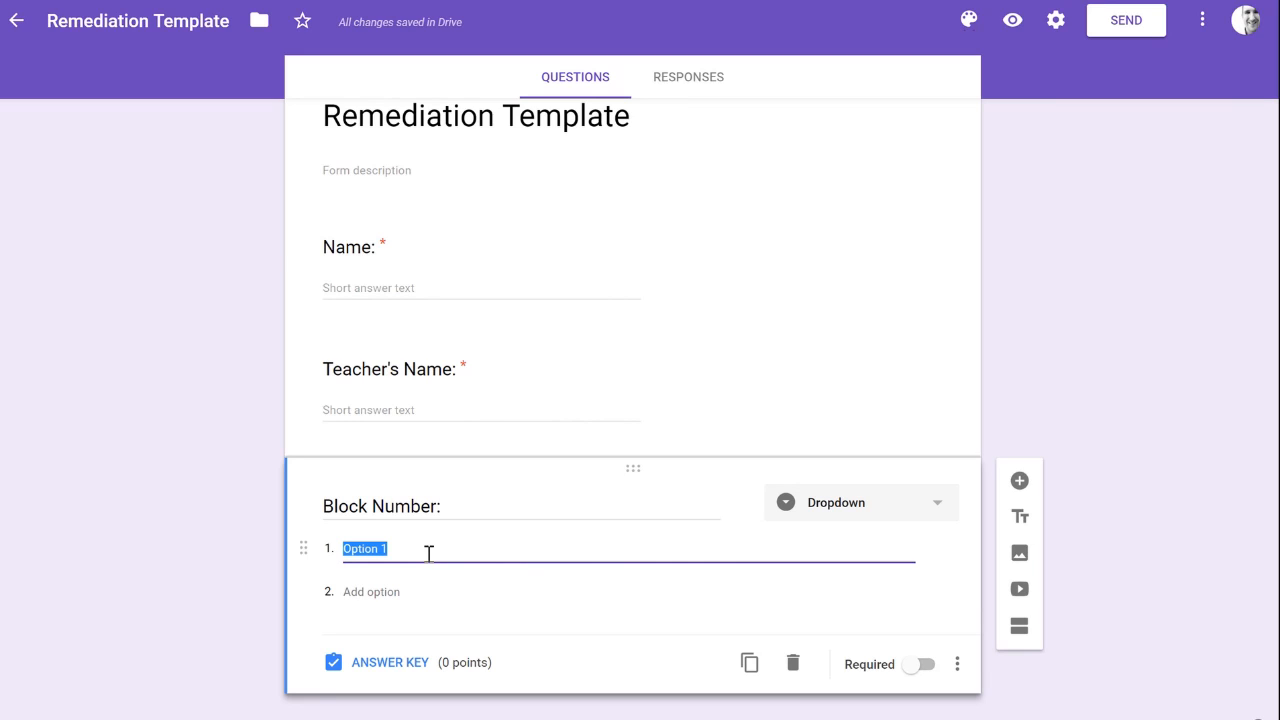
pyautogui.write('Block 1')
pyautogui.press('Tab')
pyautogui.write('Block 2')
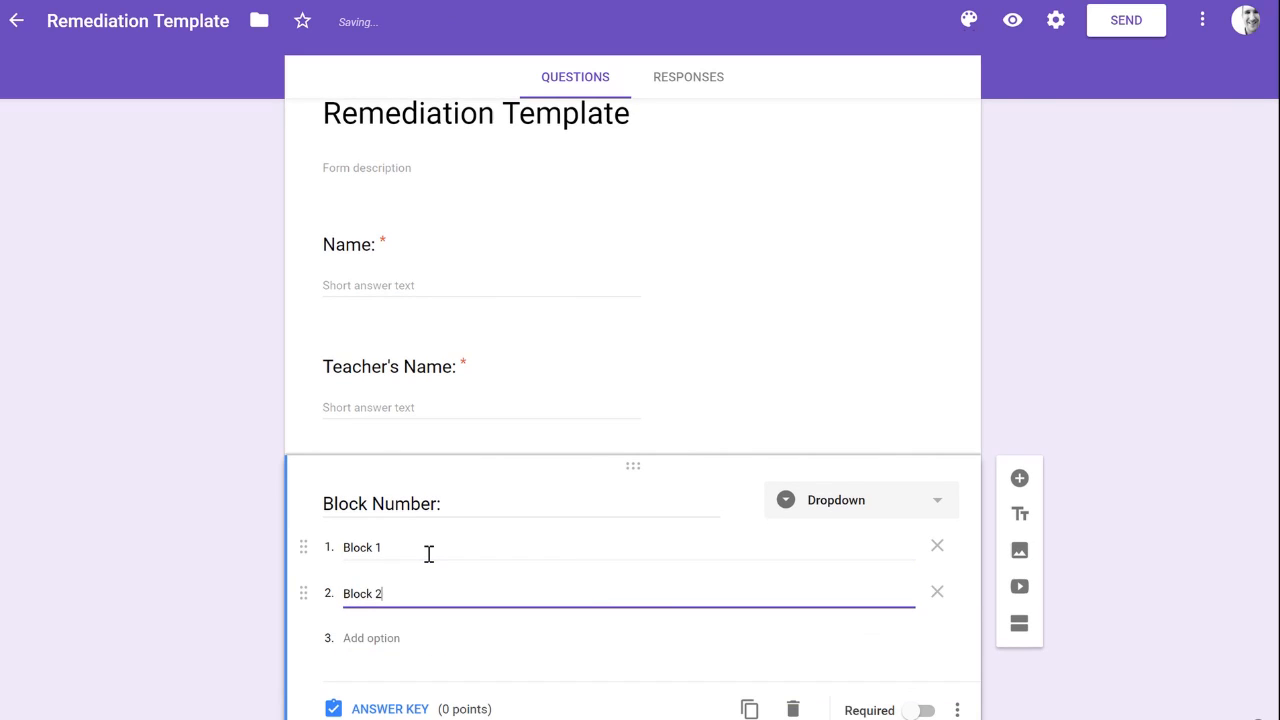
pyautogui.press('Tab')
pyautogui.press('Tab')
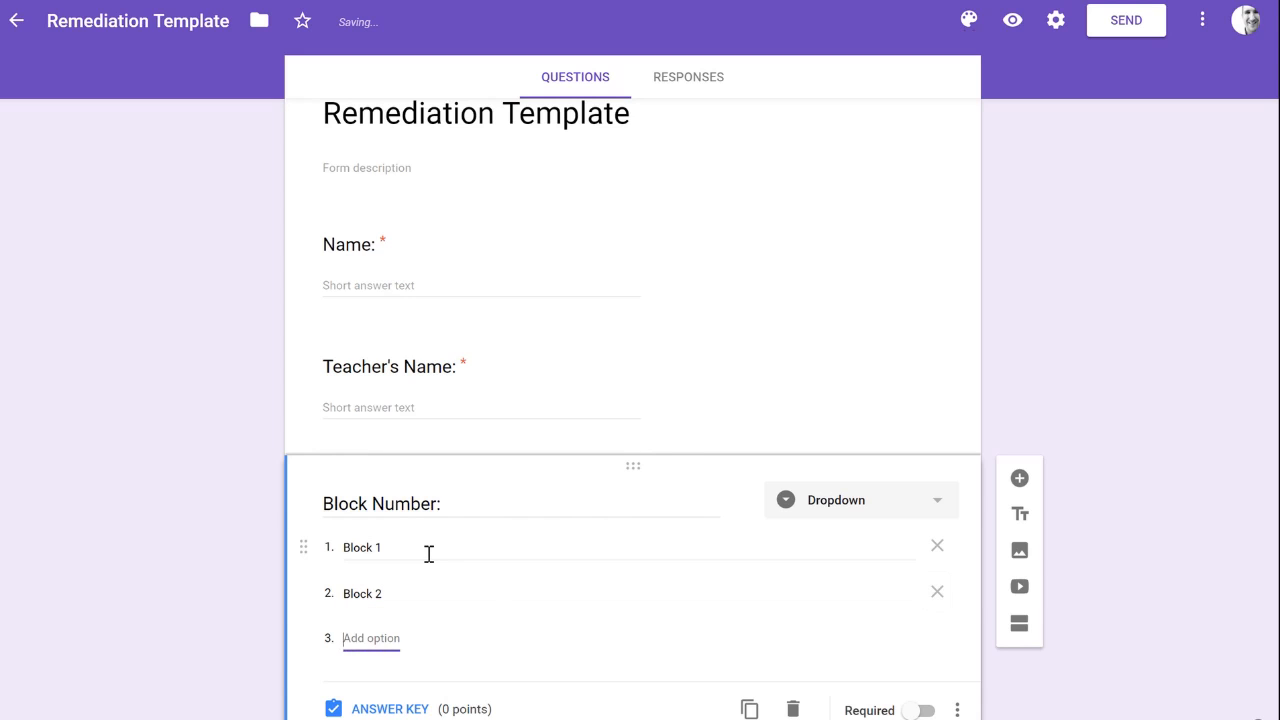
pyautogui.write('Block 3')
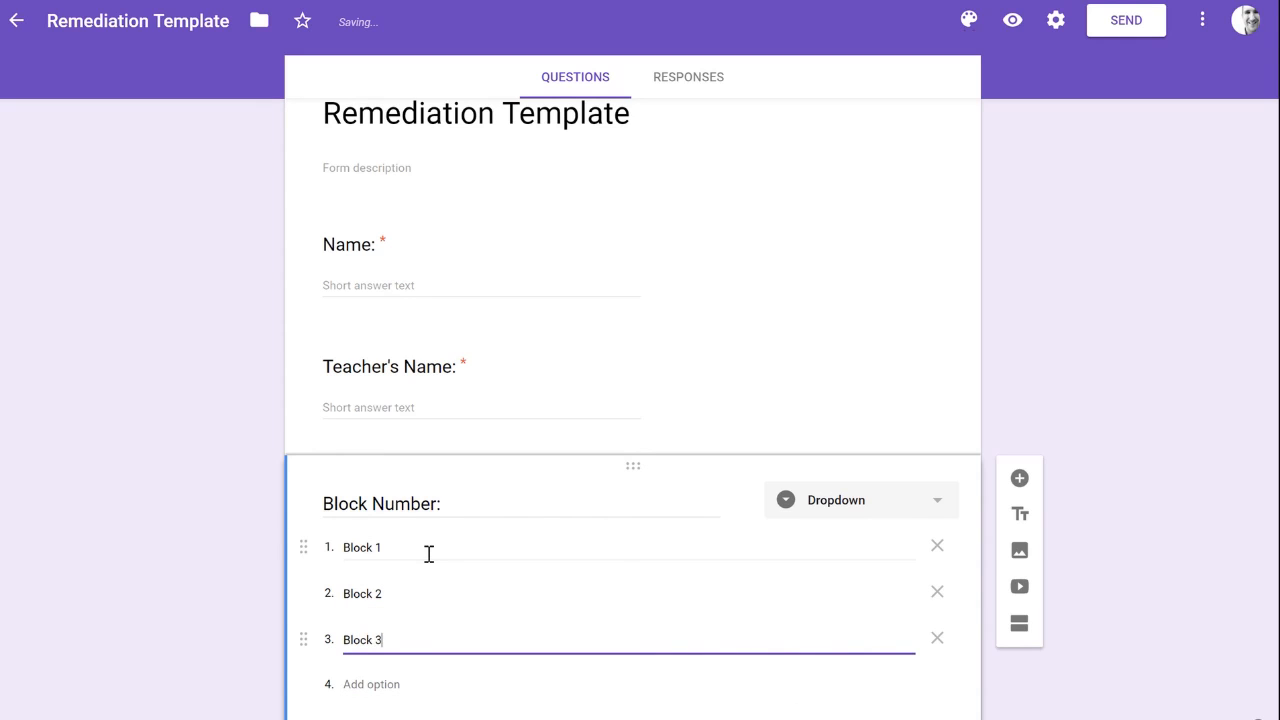
pyautogui.scroll(-1, 863, 335)
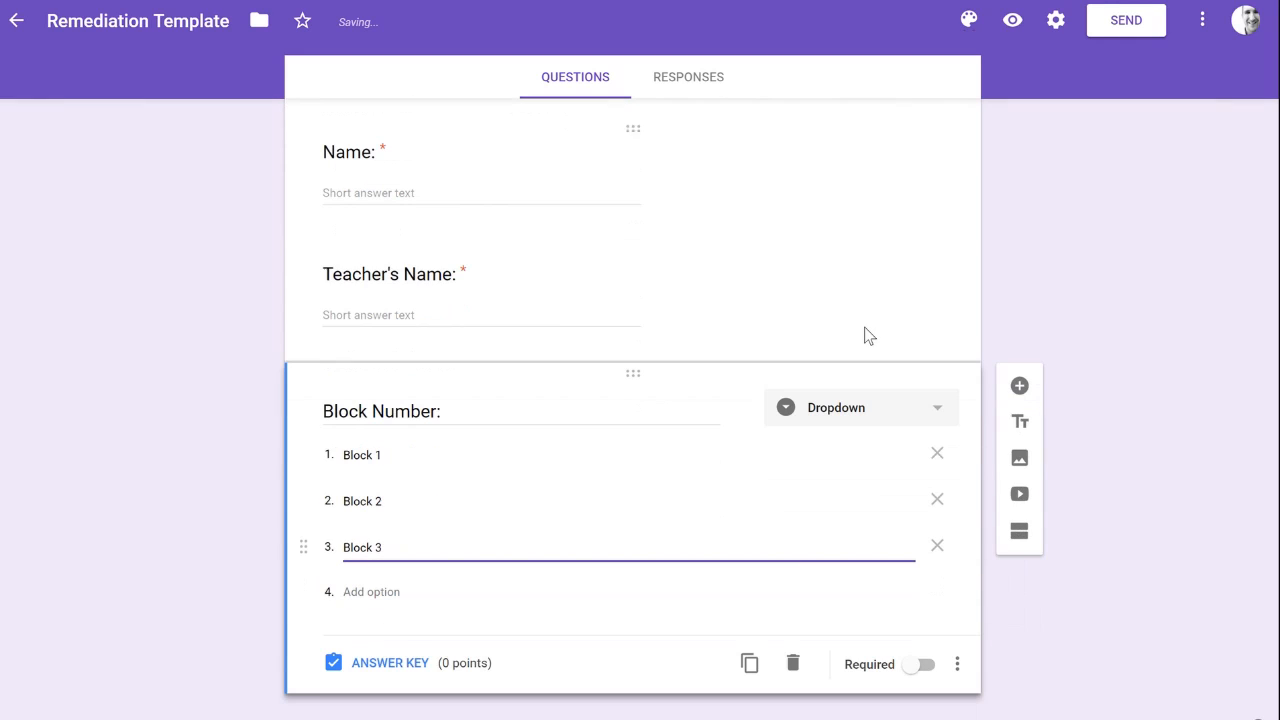
pyautogui.click(925, 666)
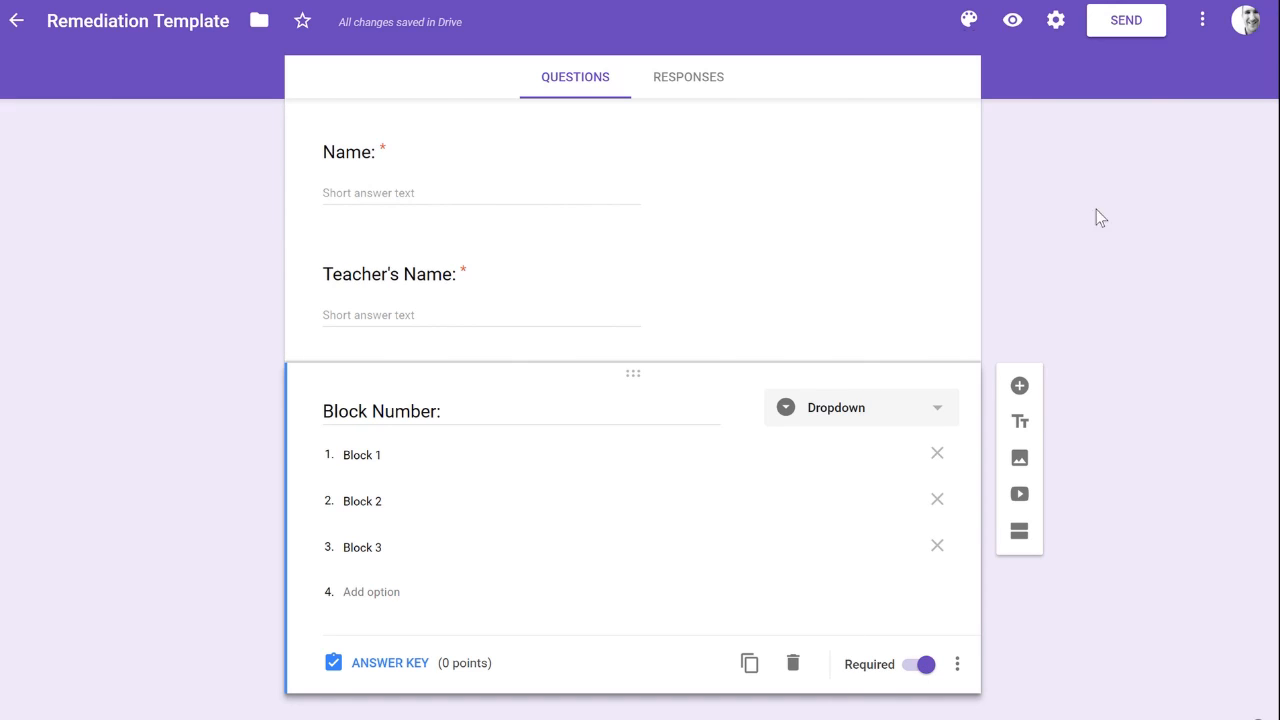
# - Add a new section after the Block Number question and title it "Question #1 Objective"
pyautogui.click(1020, 531)
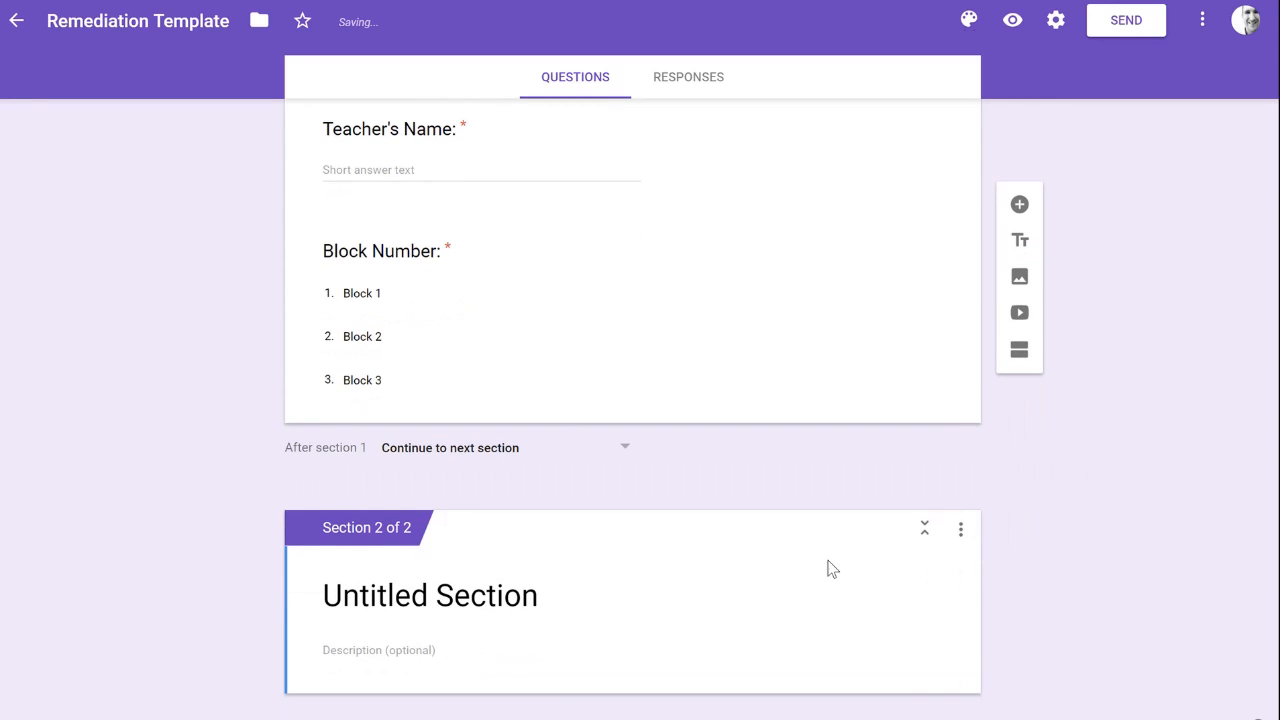
pyautogui.click(397, 590)
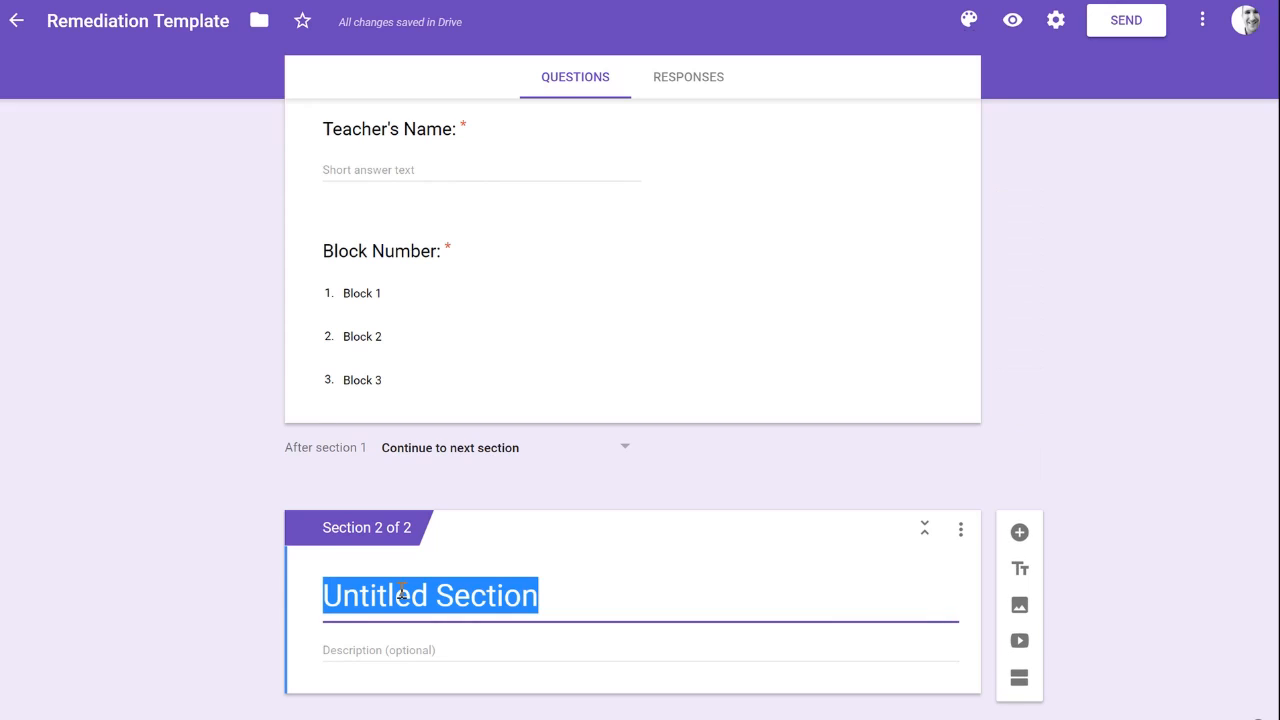
pyautogui.write('Question ')
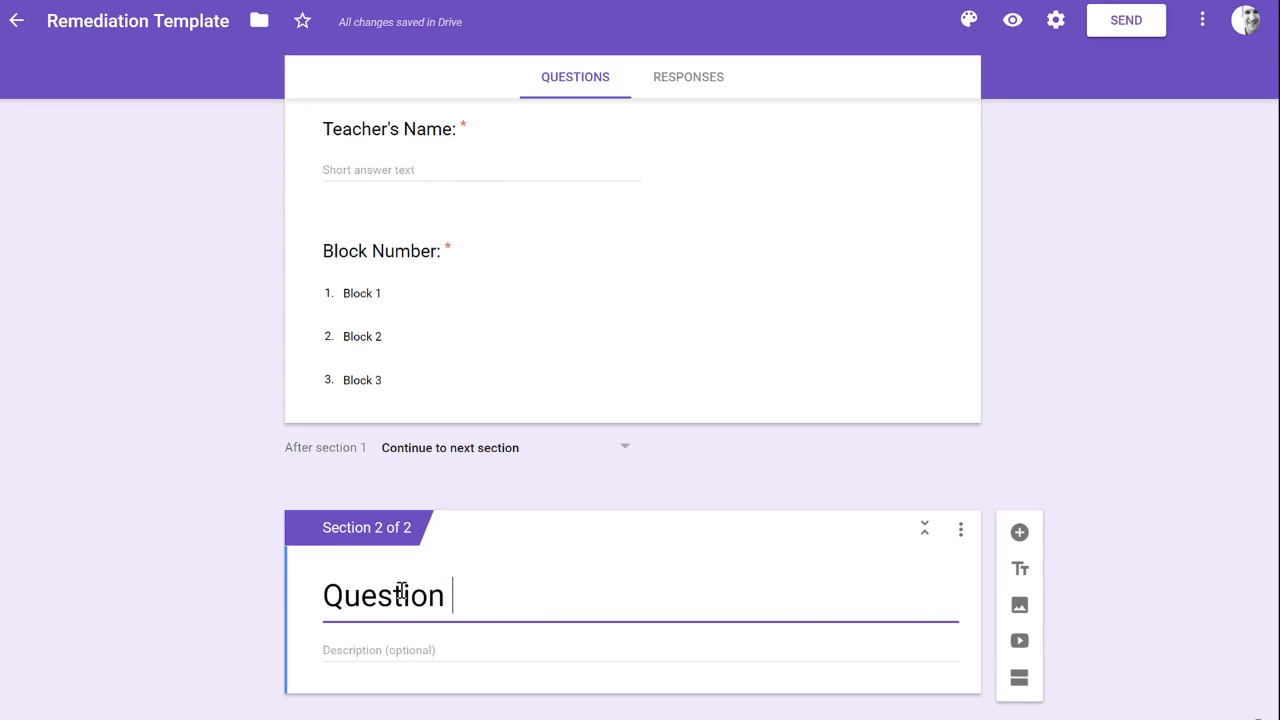
pyautogui.write('#1 Objective')
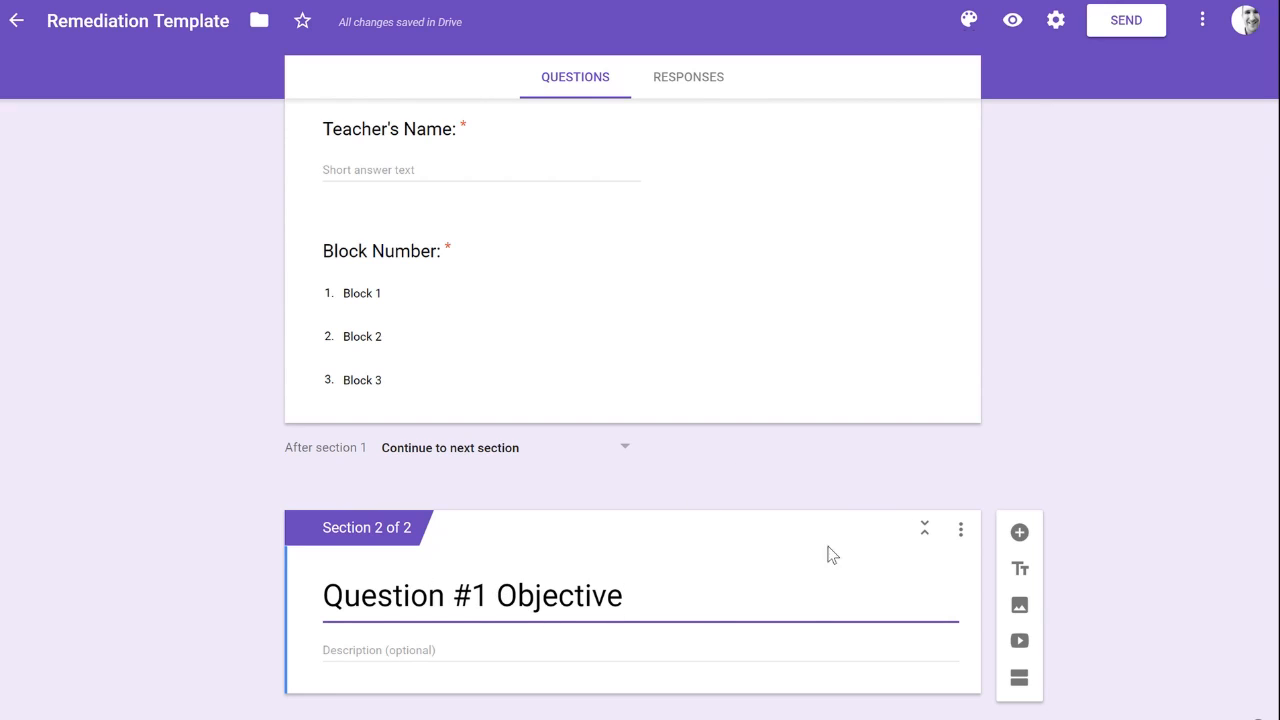
# - Add a question titled "Sample Question #1" to the Question #1 Objective section
pyautogui.click(1019, 535)
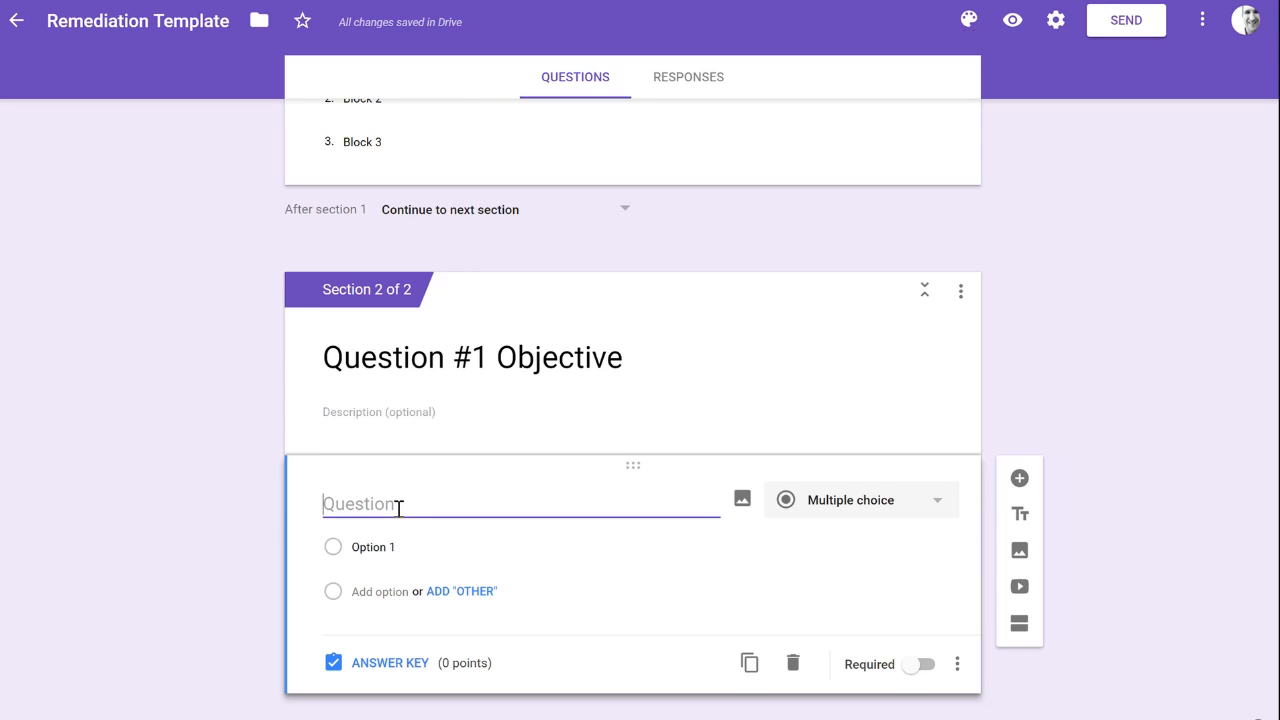
pyautogui.write('Same')
pyautogui.press('BackSpace')
pyautogui.write('ple Question ')
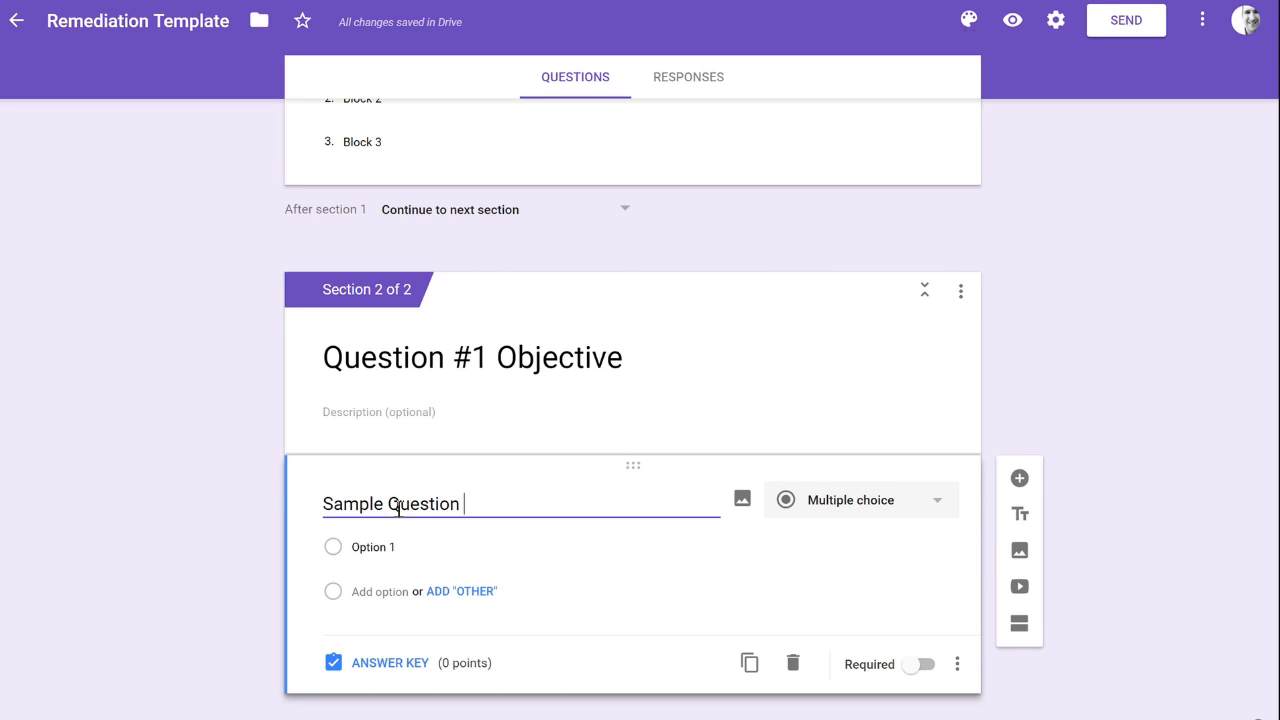
pyautogui.write('#1')
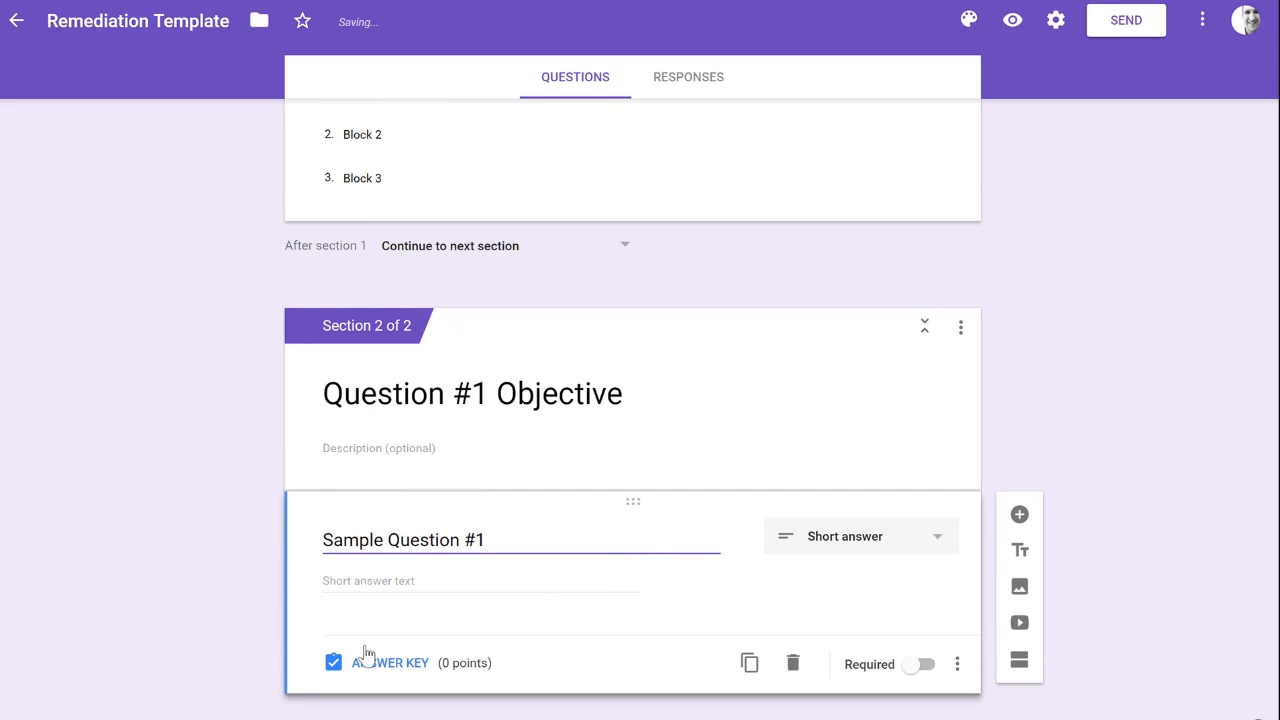
# - Set Sample Question #1 to Multiple choice and enter the options incorrect, incorrect and correct
pyautogui.click(831, 550)
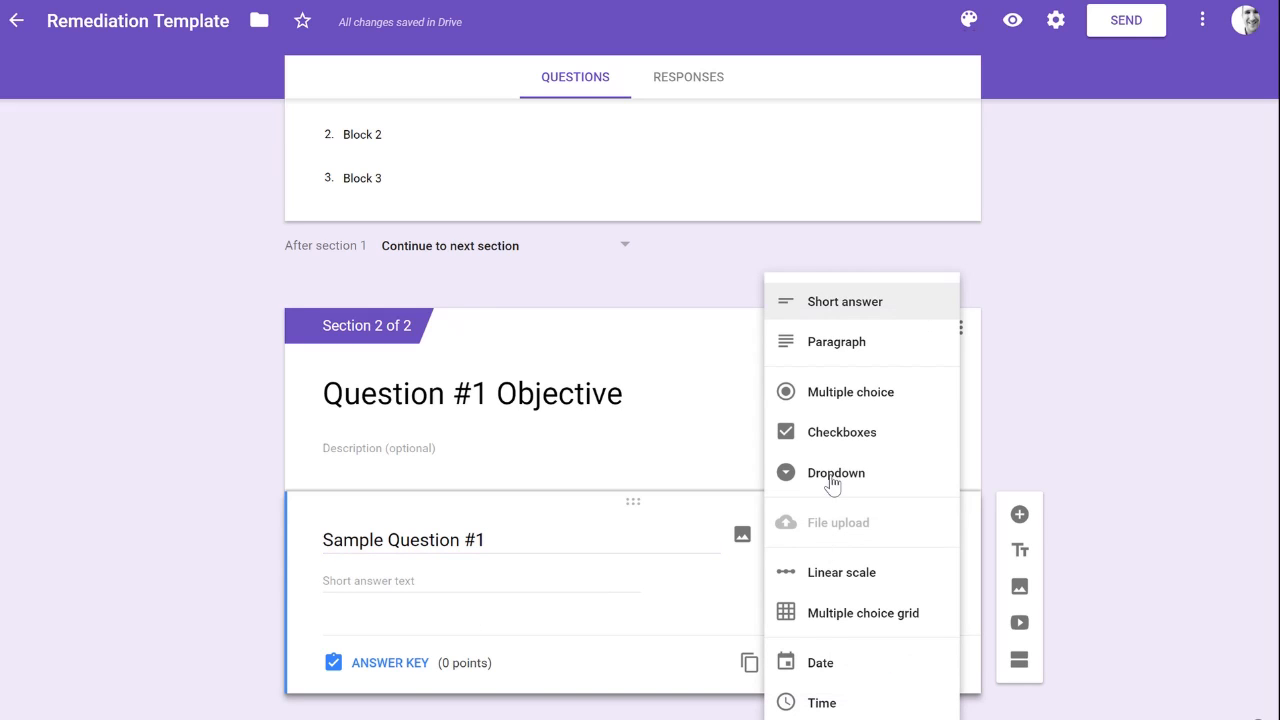
pyautogui.click(850, 410)
pyautogui.click(385, 547)
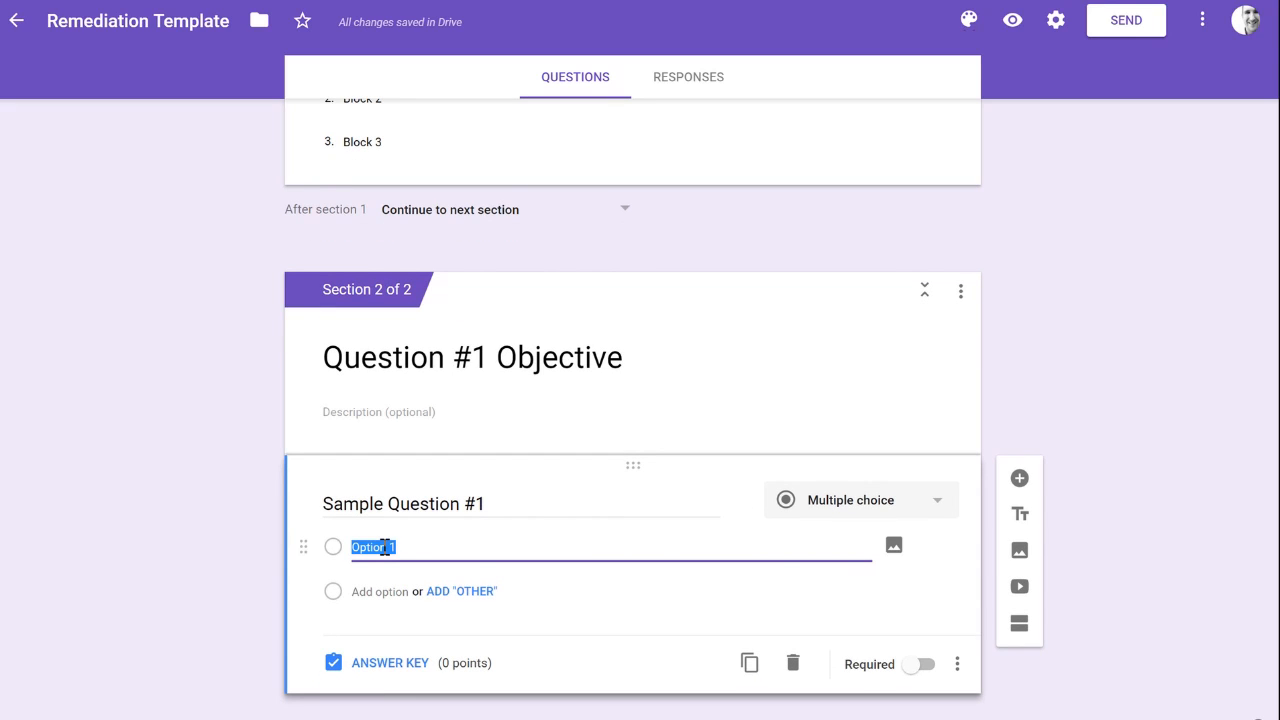
pyautogui.write('incorrect')
pyautogui.press('Tab')
pyautogui.press('Tab')
pyautogui.write('incor')
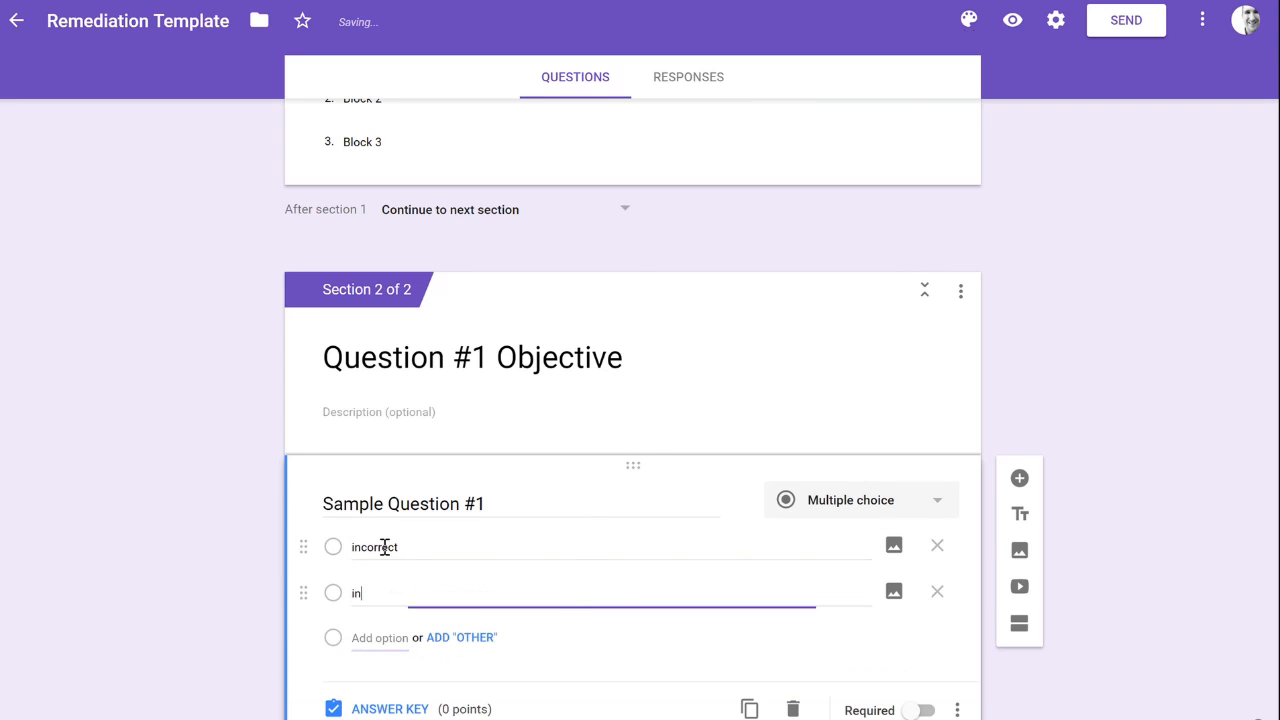
pyautogui.write('rect')
pyautogui.press('Tab')
pyautogui.press('Tab')
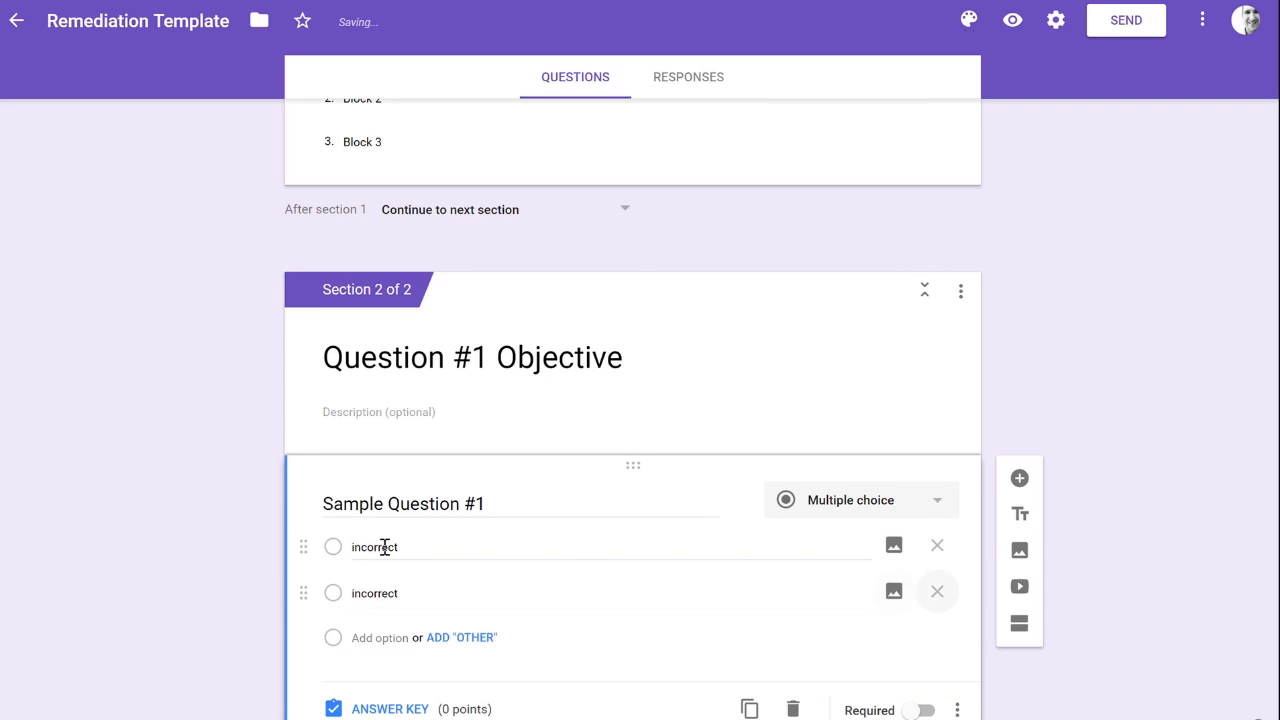
pyautogui.press('Tab')
pyautogui.write('correct')
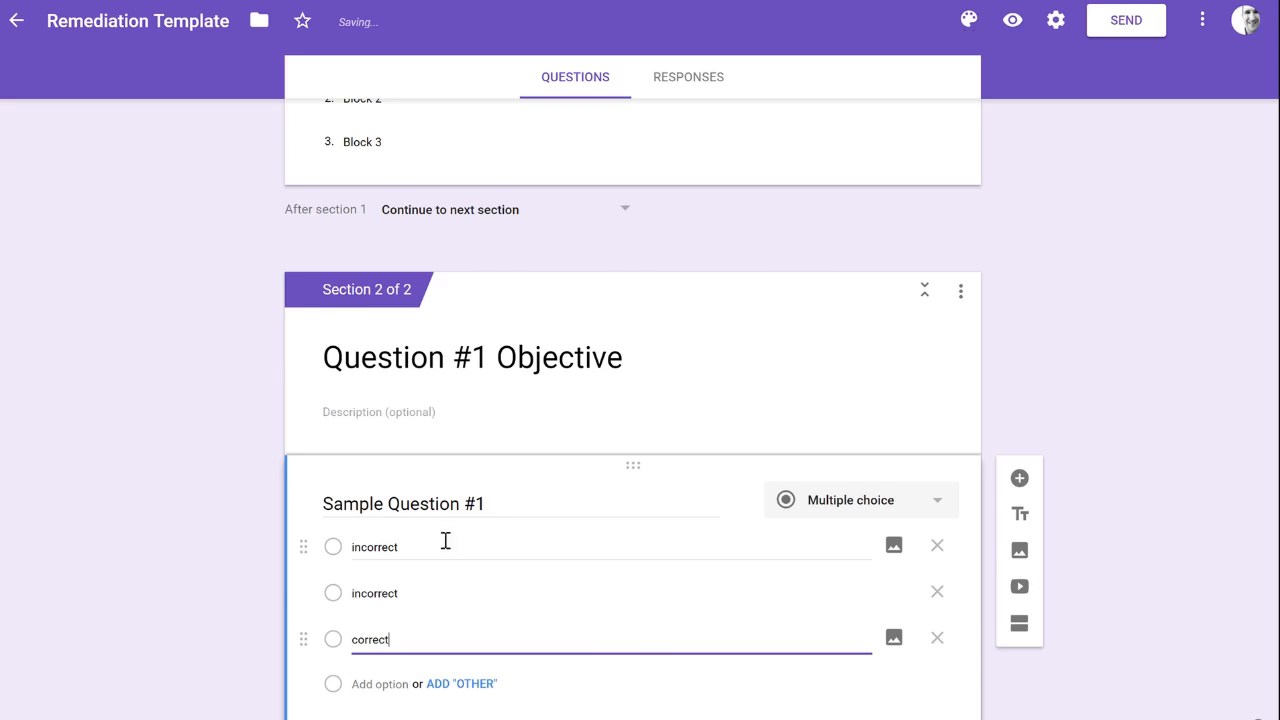
# - In the answer key of Sample Question #1, mark "correct" as the right answer and assign 4 points
pyautogui.scroll(-1, 392, 523)
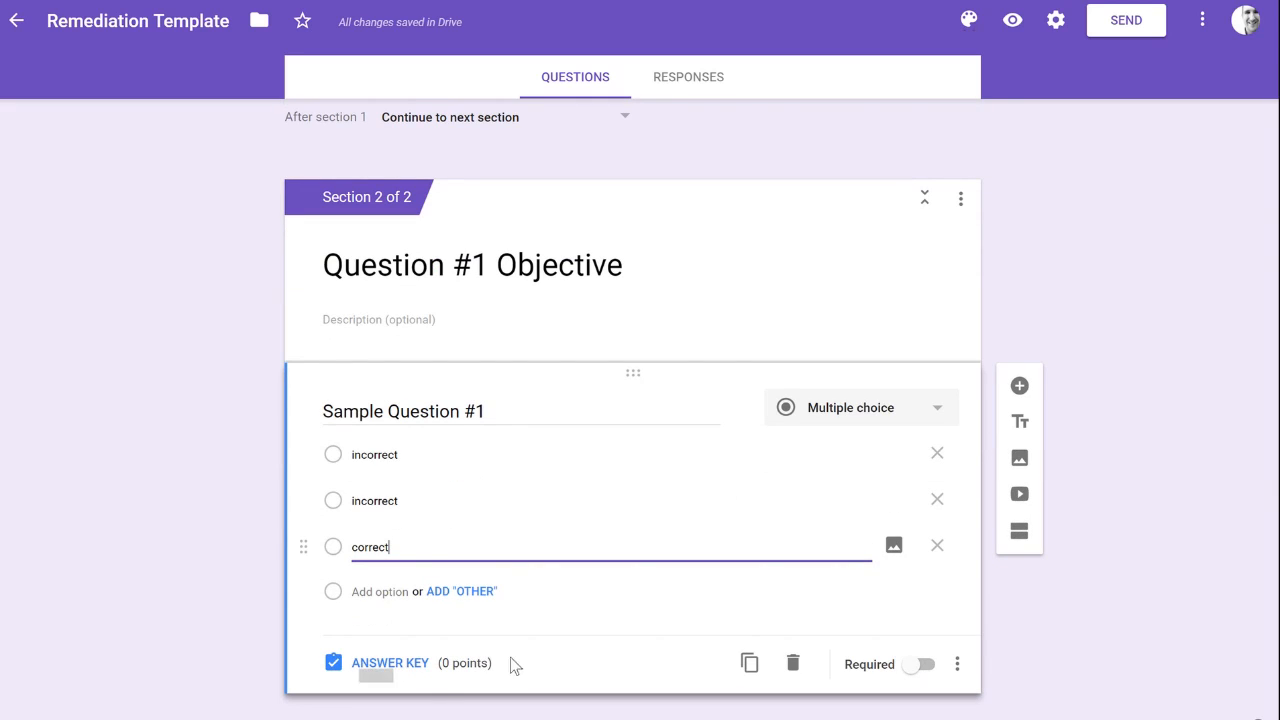
pyautogui.click(386, 663)
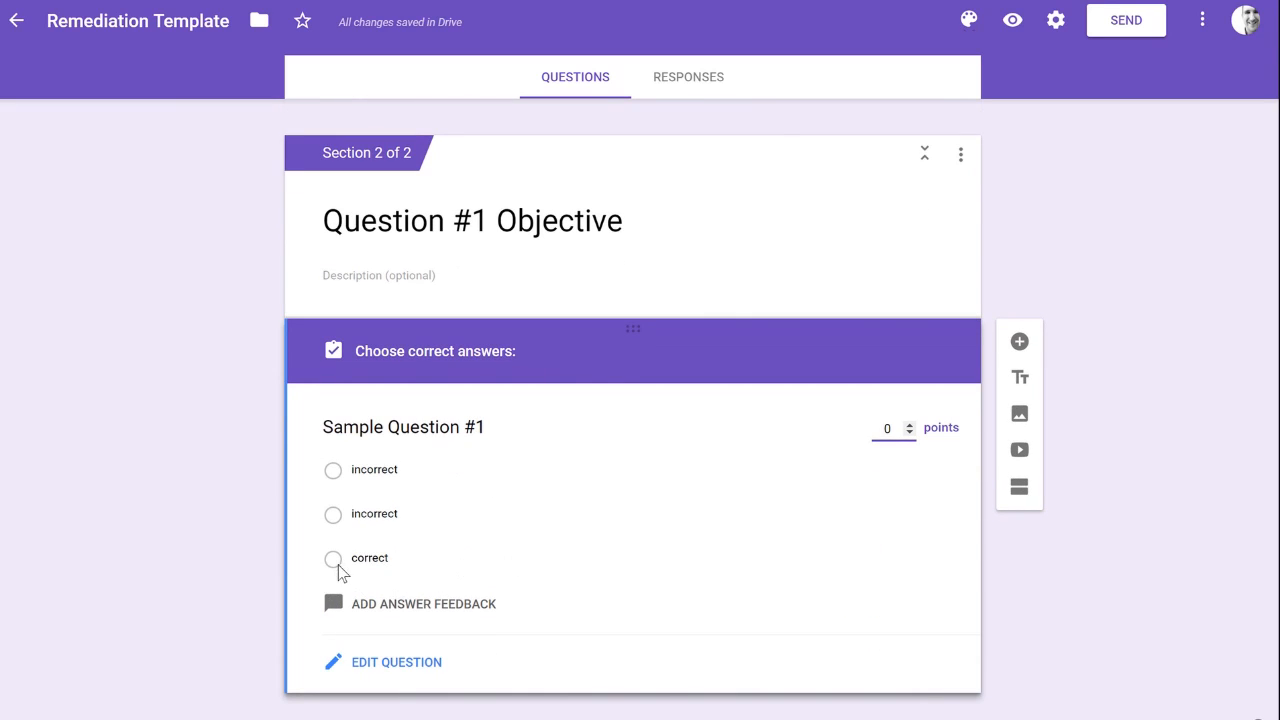
pyautogui.click(334, 561)
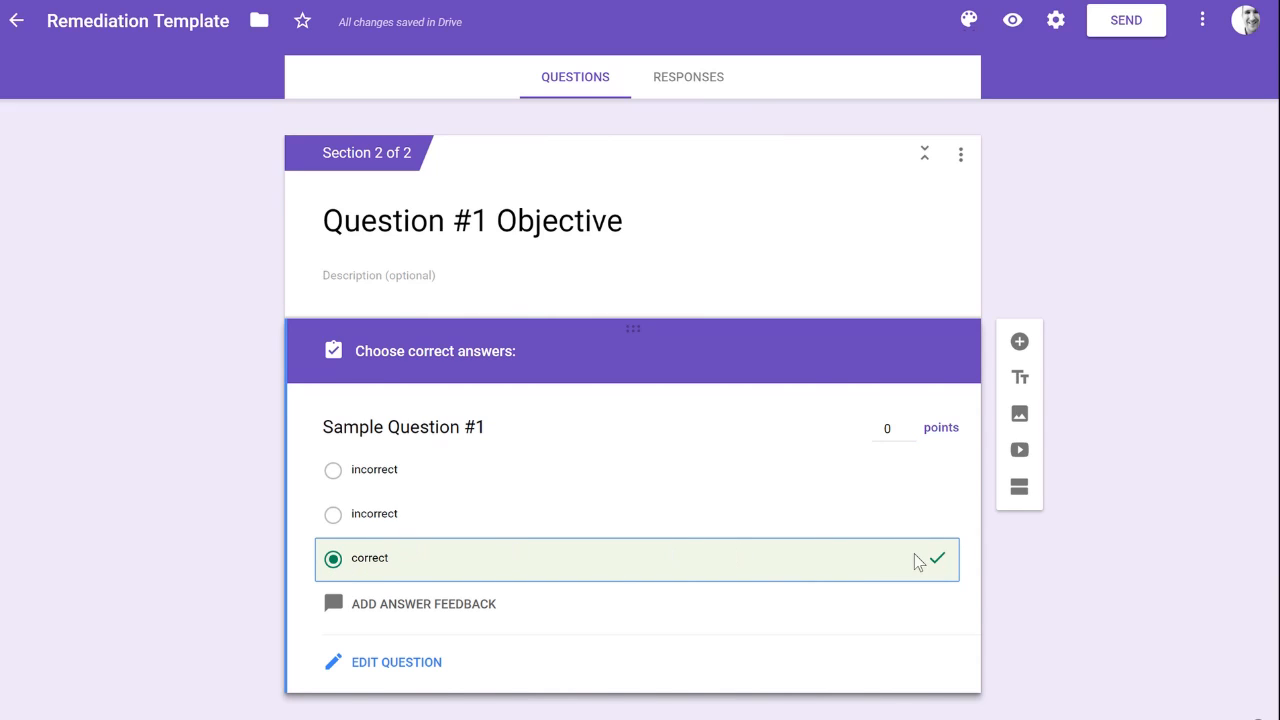
pyautogui.click(892, 428)
pyautogui.doubleClick(888, 428)
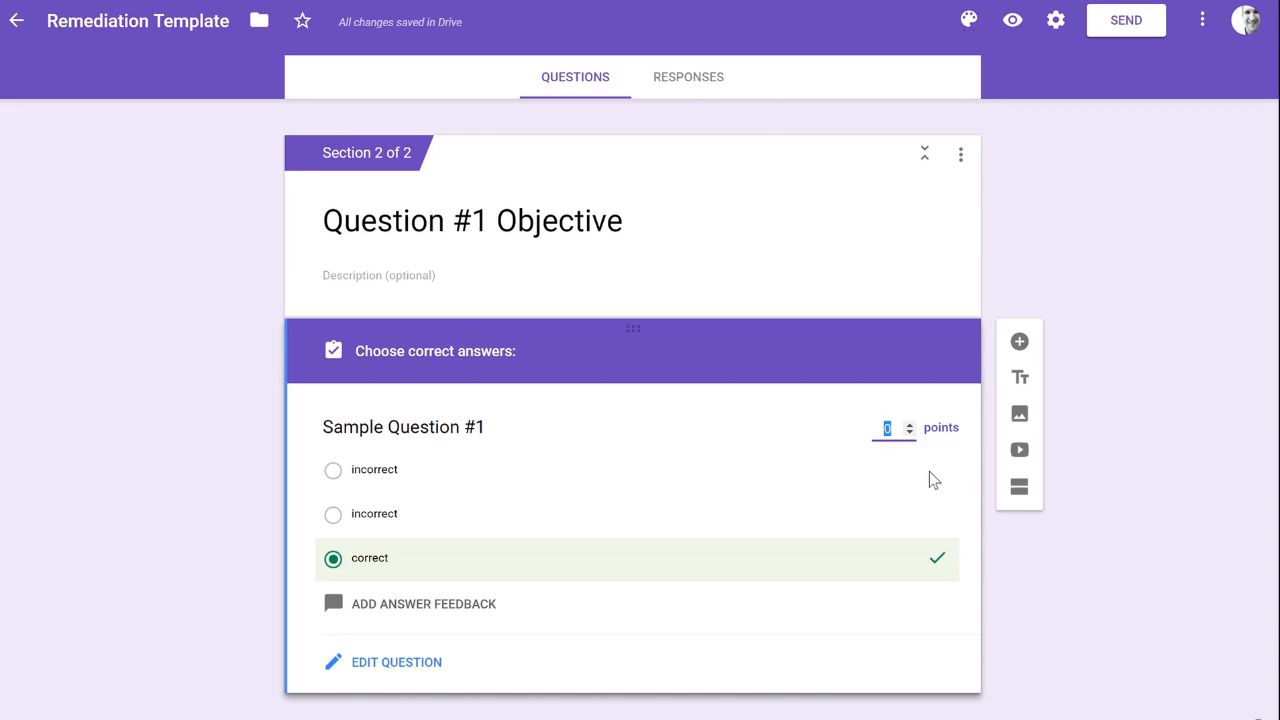
pyautogui.write('4')
# - Add answer feedback "you made a mistake because..." for incorrect answers and "Great Job!" for correct answers, and save it
pyautogui.click(414, 603)
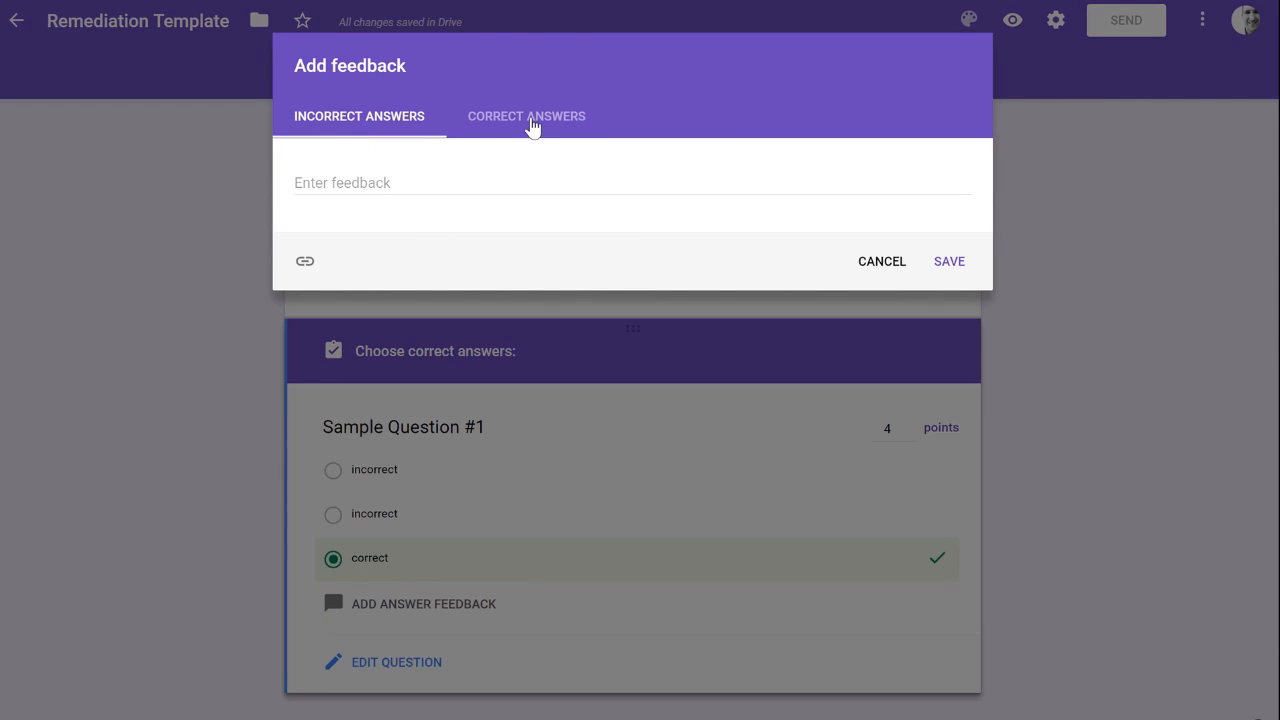
pyautogui.click(384, 183)
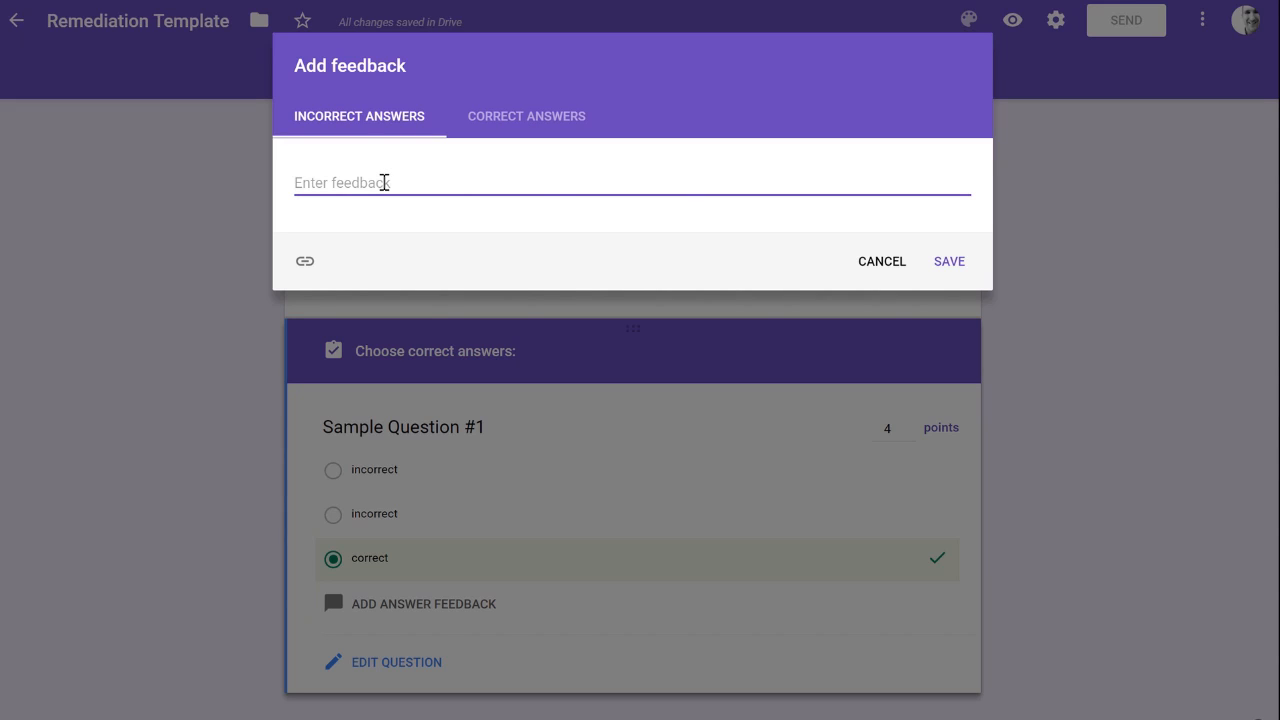
pyautogui.write('you made a mistake because...')
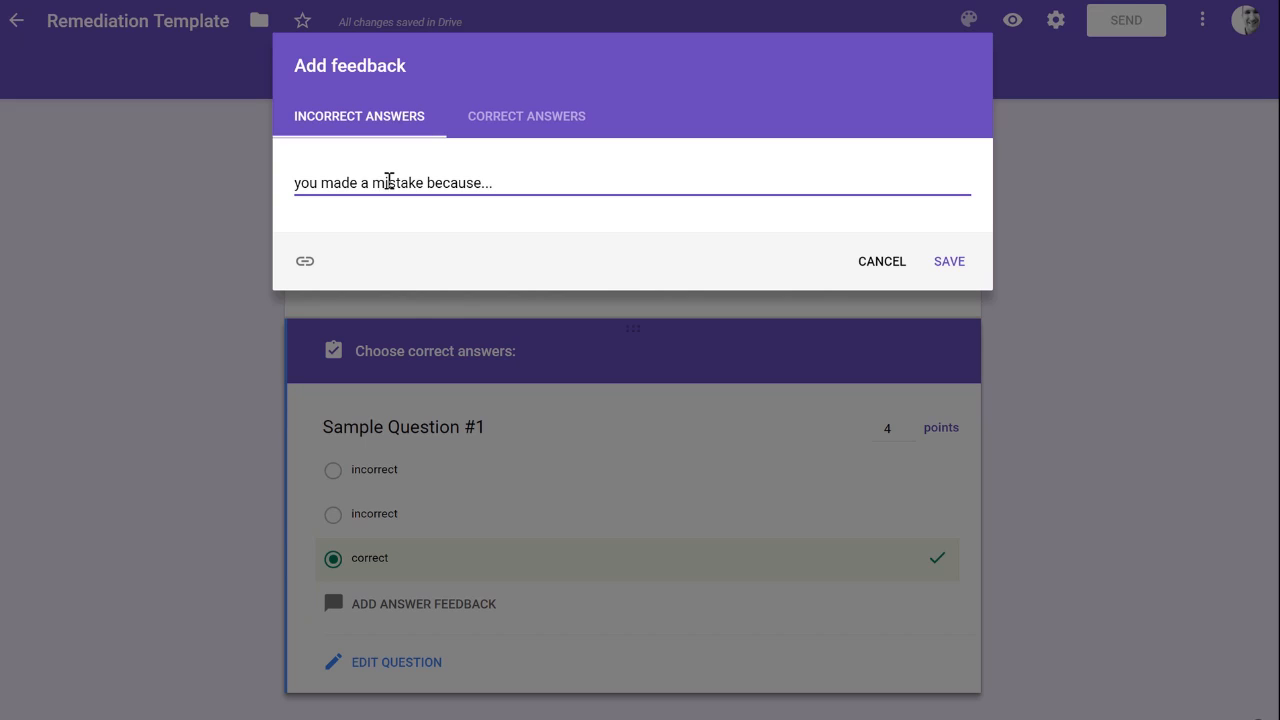
pyautogui.click(540, 128)
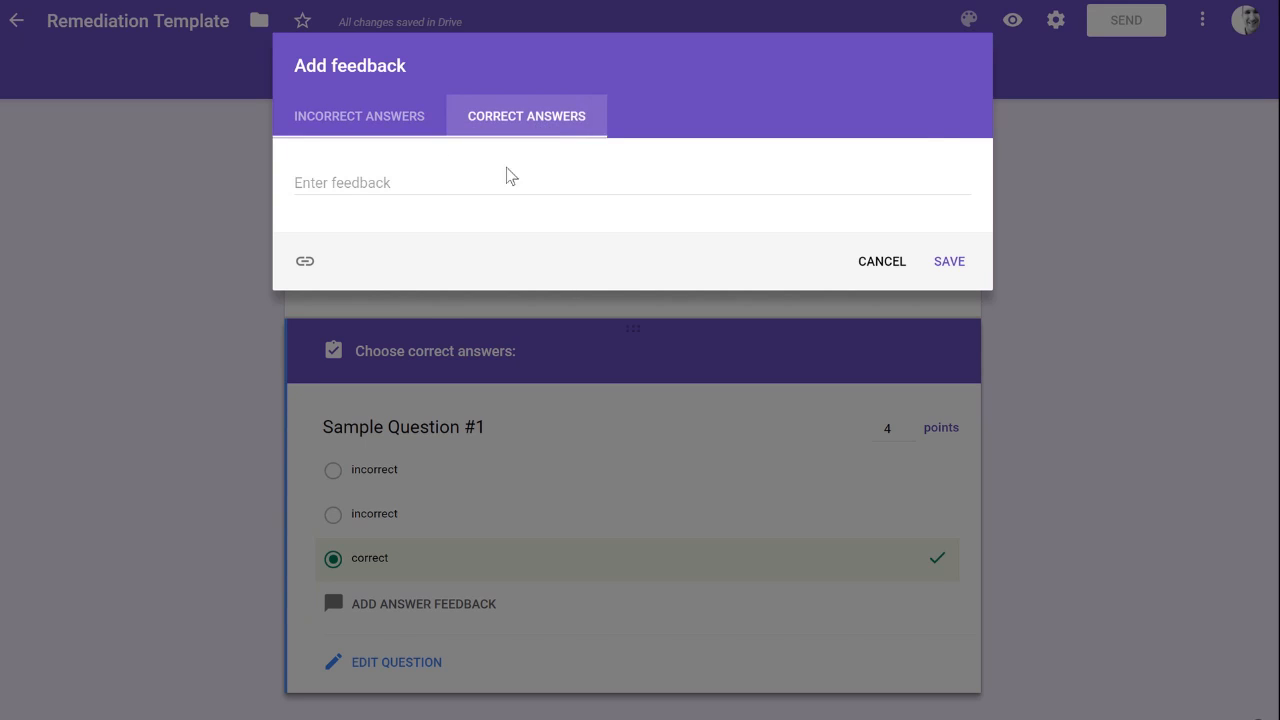
pyautogui.click(502, 174)
pyautogui.write('Great Job!')
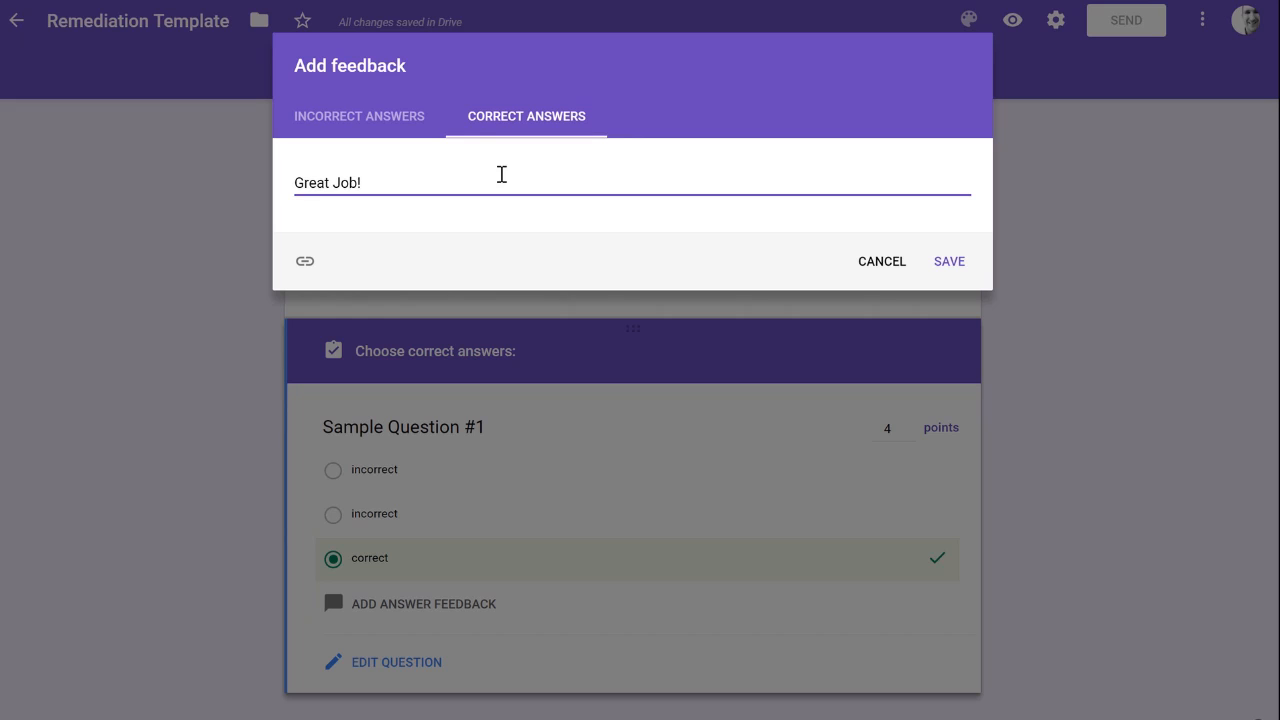
pyautogui.click(392, 126)
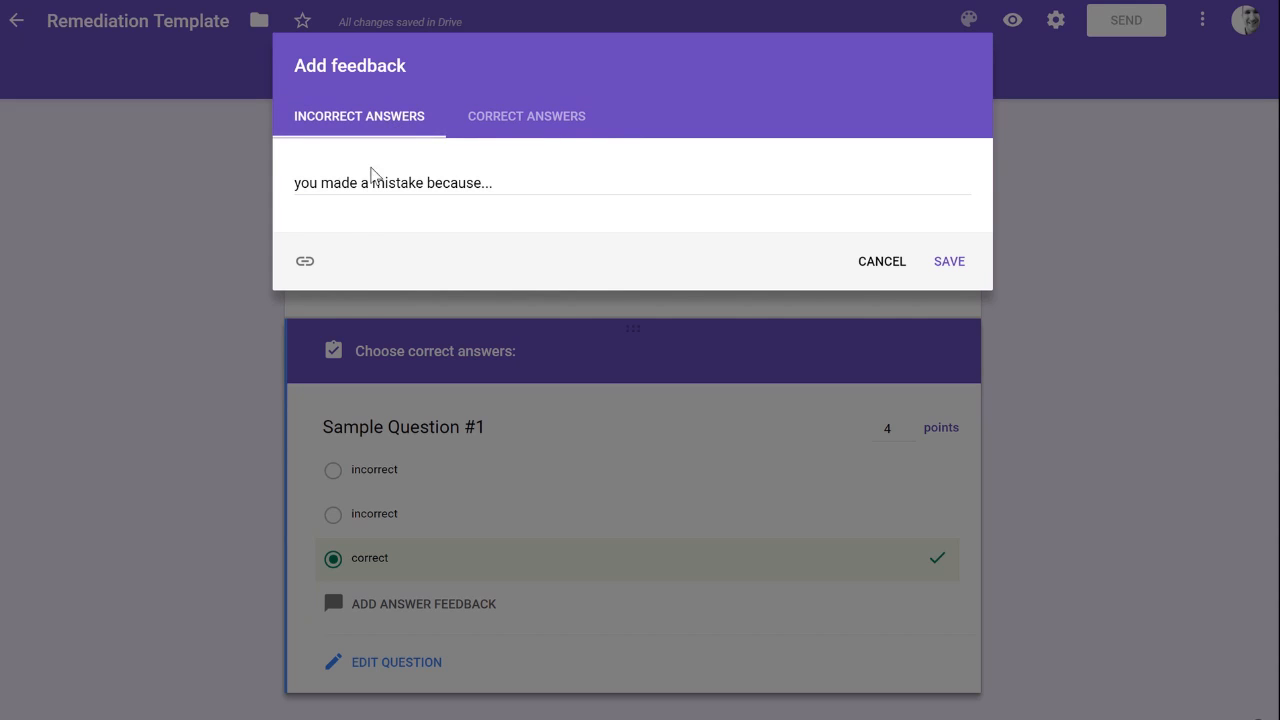
pyautogui.click(305, 260)
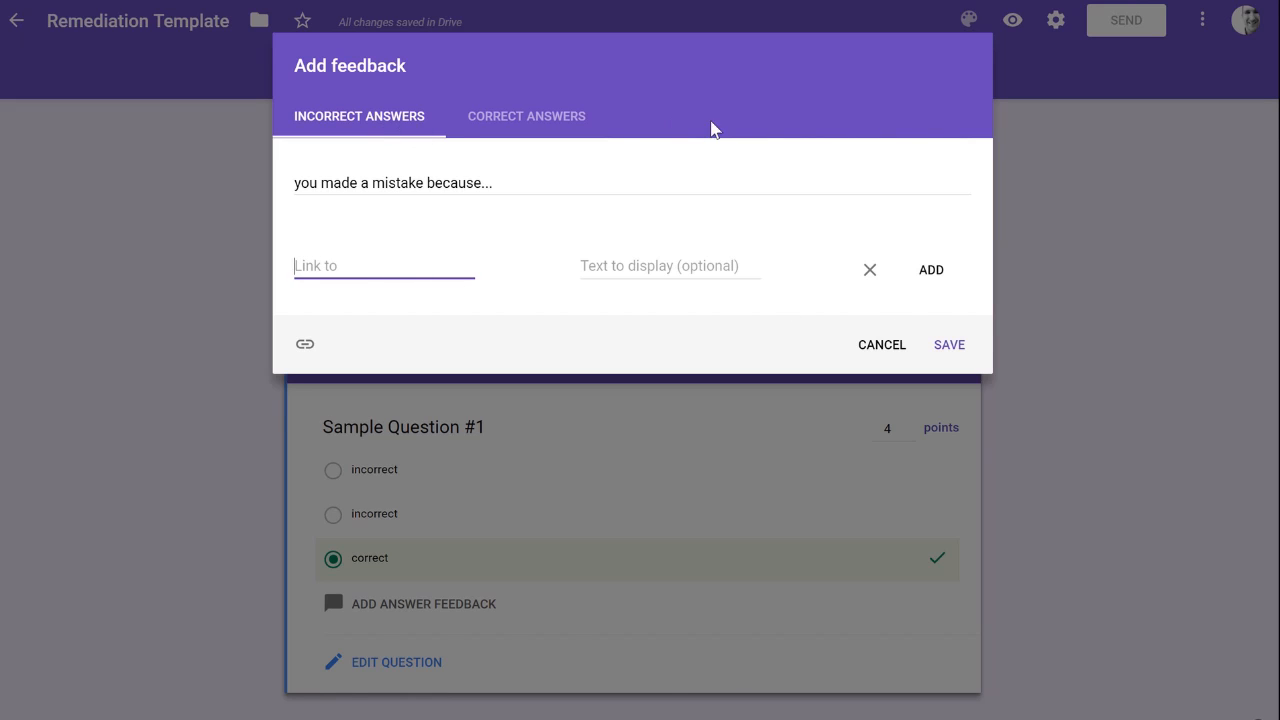
pyautogui.click(950, 347)
# - Leave the answer key of Sample Question #1 and make the question required
pyautogui.scroll(-1, 658, 575)
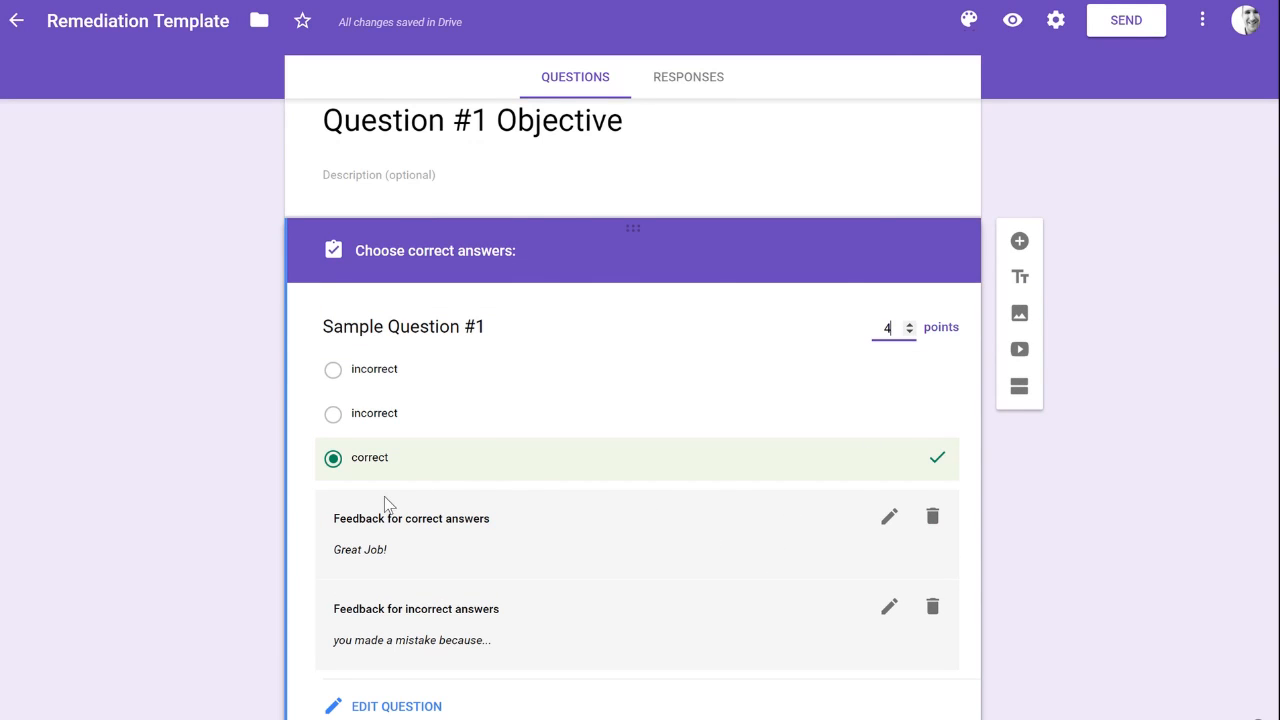
pyautogui.scroll(-1, 466, 508)
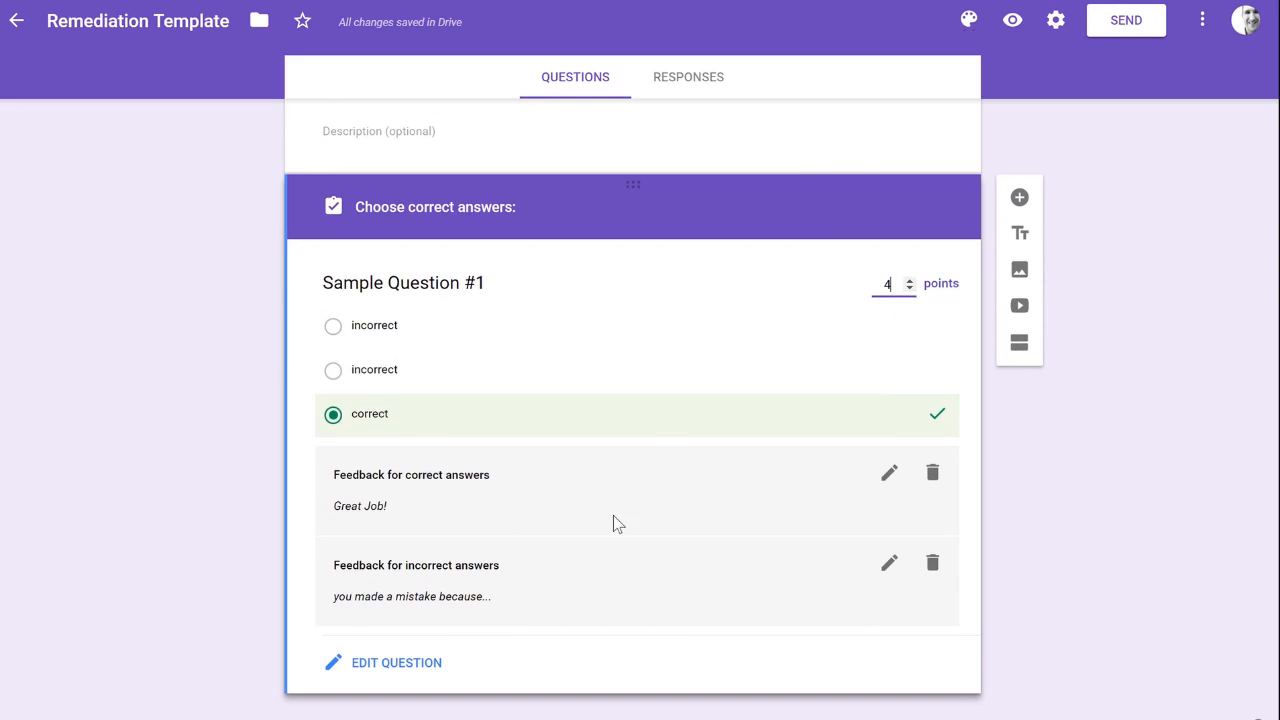
pyautogui.click(396, 664)
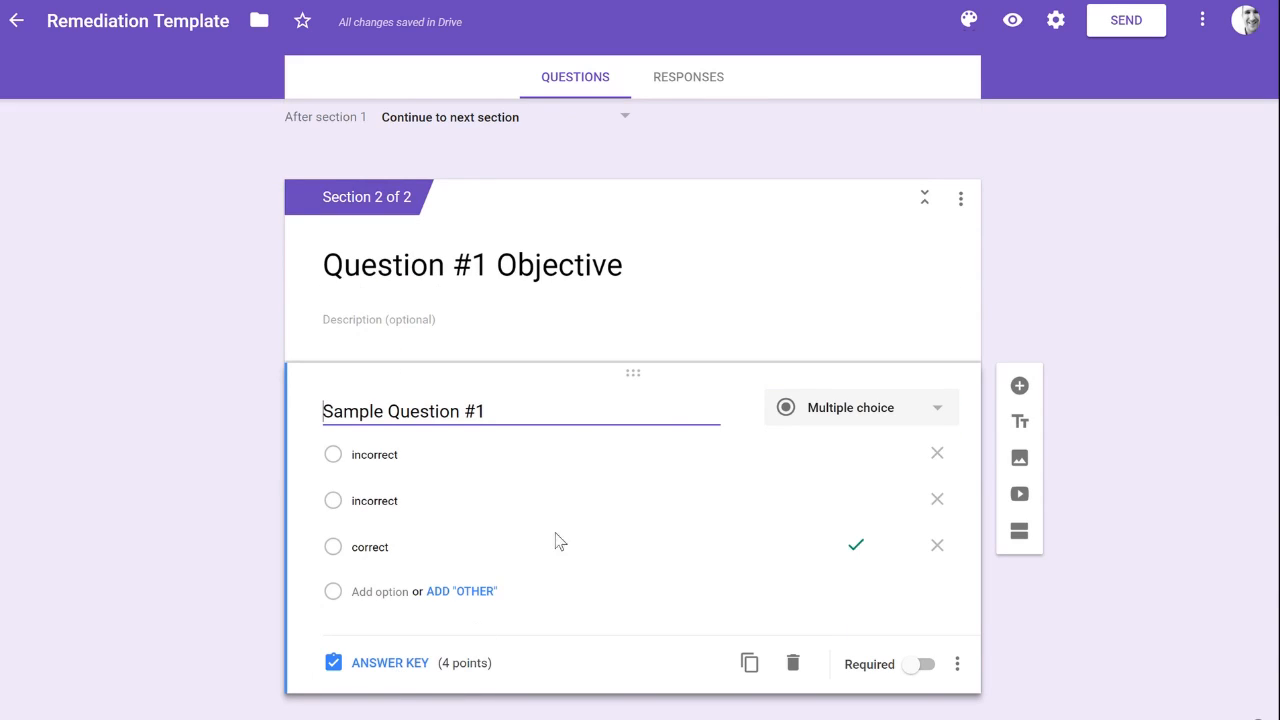
pyautogui.click(922, 666)
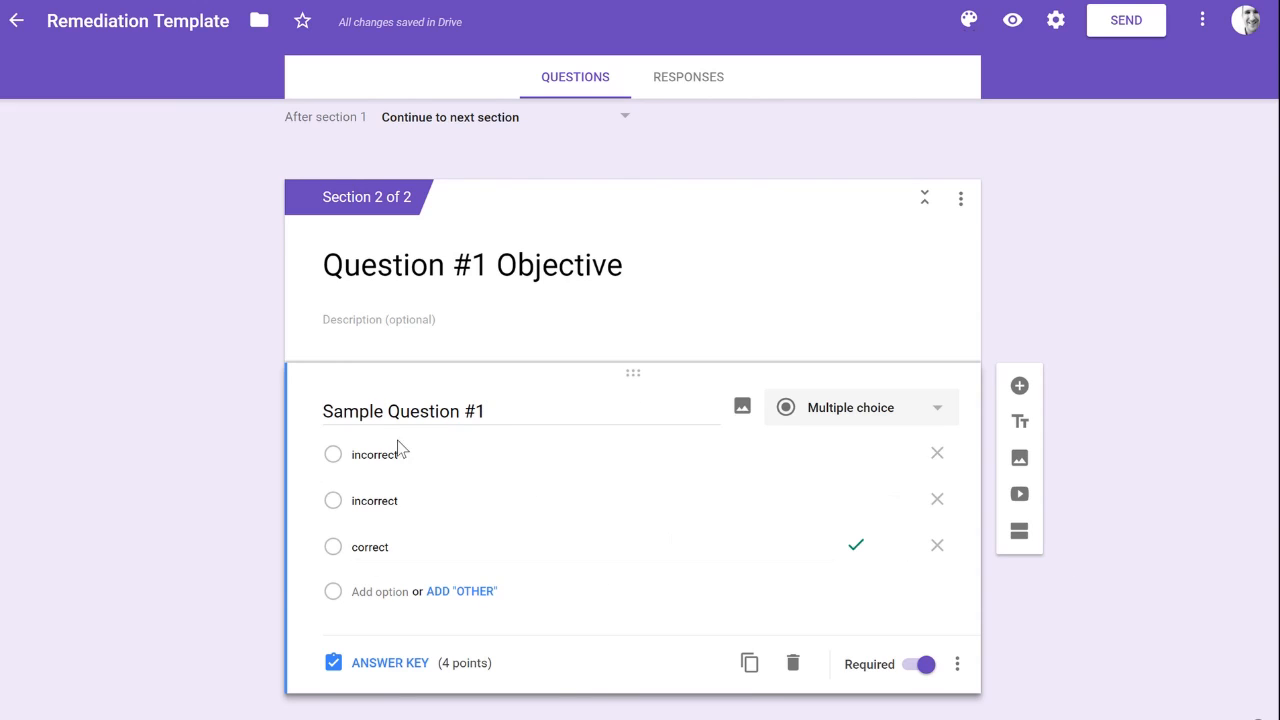
# - Add a new section after Sample Question #1 and title it "Question #1 Help"
pyautogui.click(1019, 535)
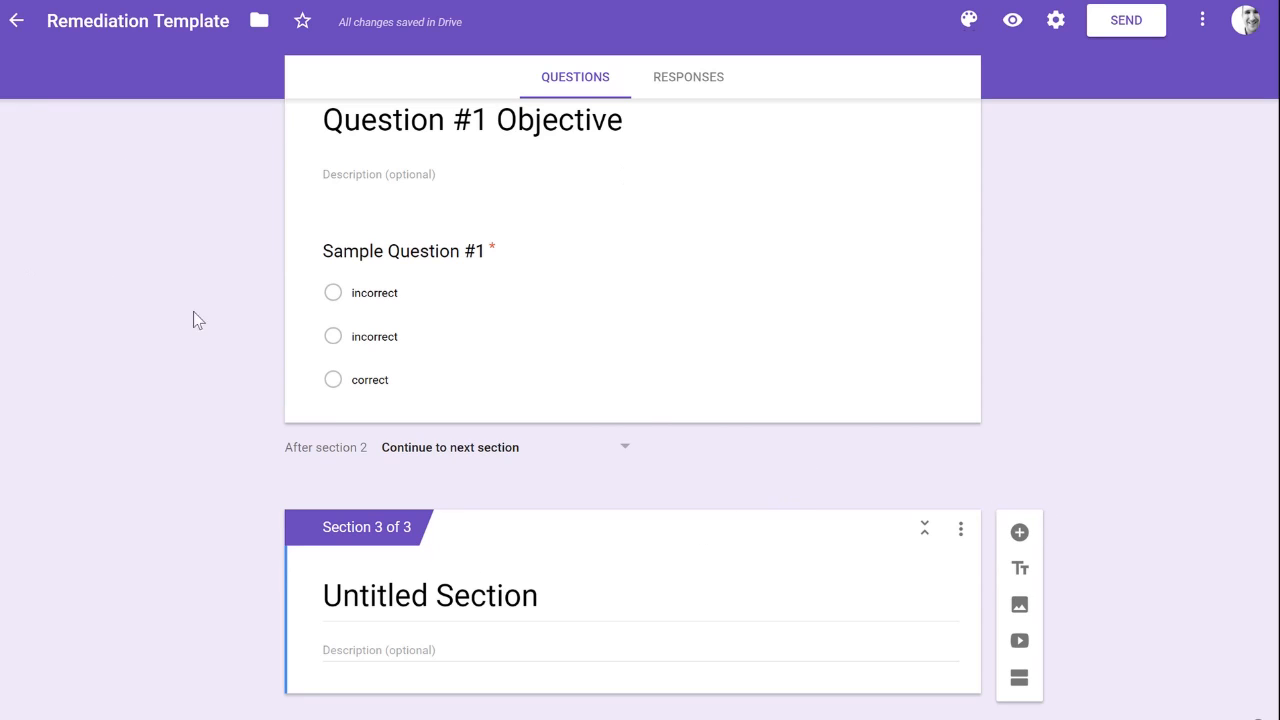
pyautogui.click(437, 594)
pyautogui.click(437, 594)
pyautogui.write('Questi')
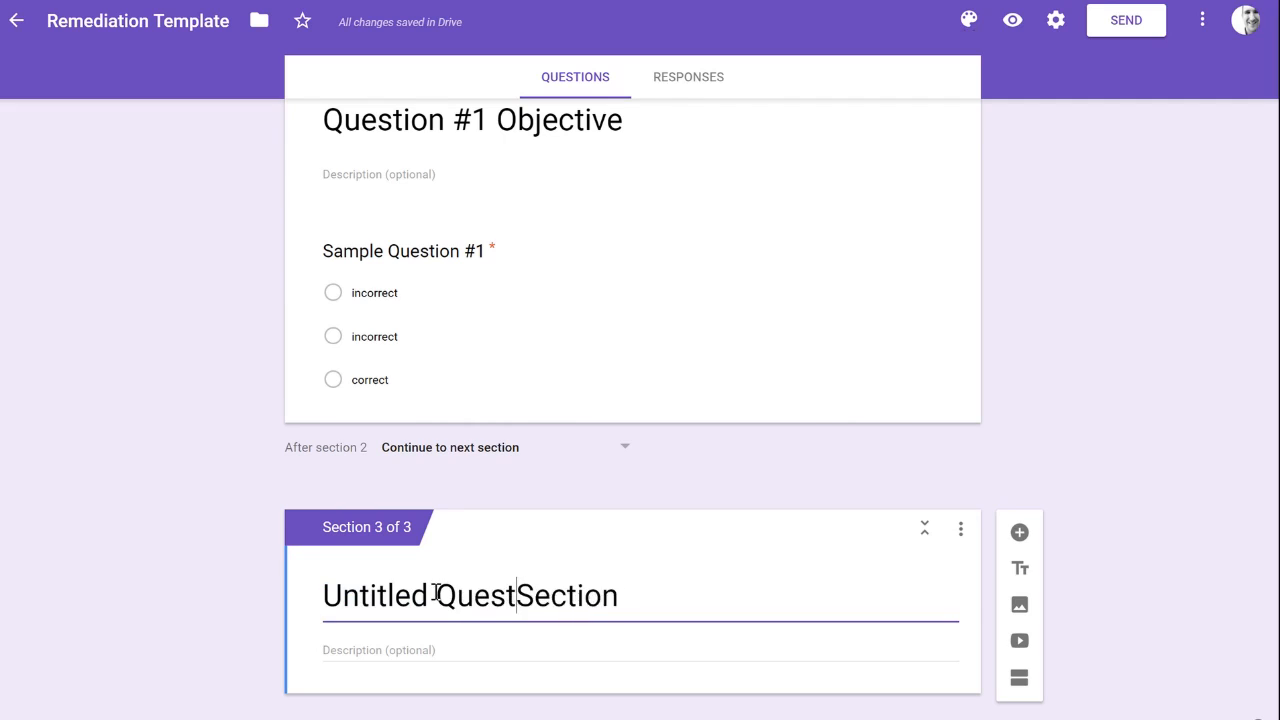
pyautogui.hotkey('ctrl', 'a')
pyautogui.write('Question ')
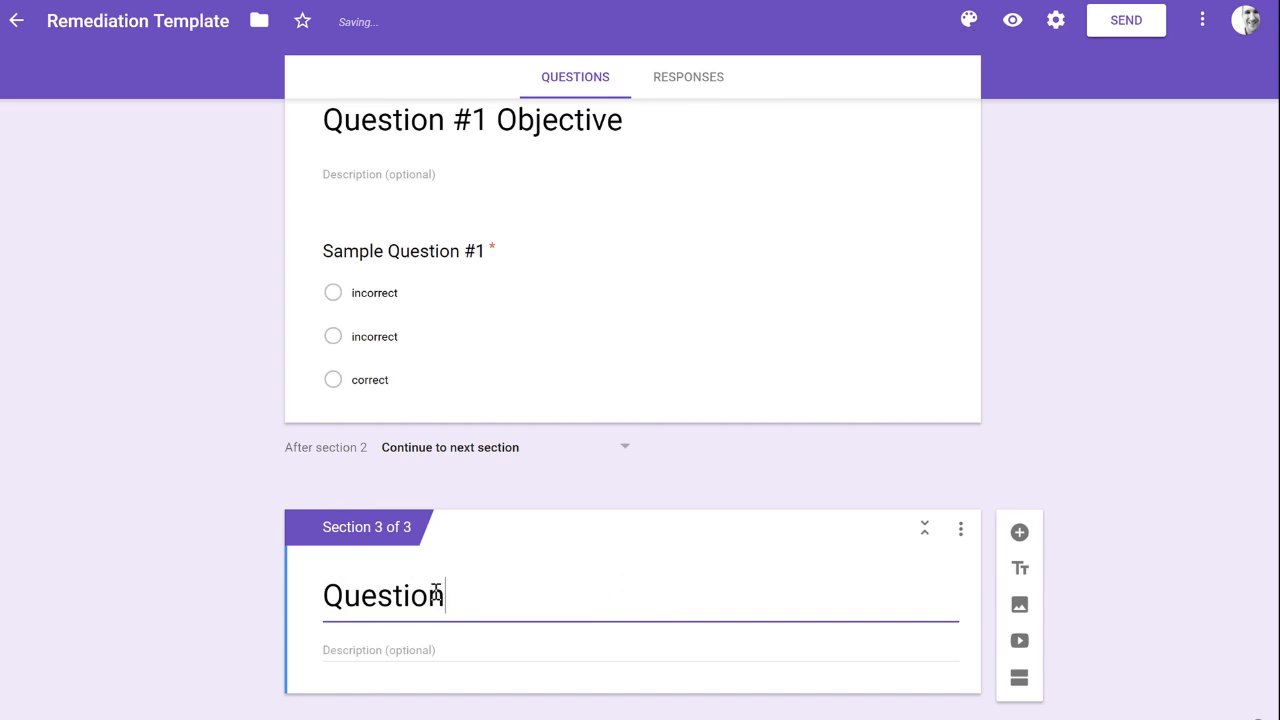
pyautogui.write('#1 Help')
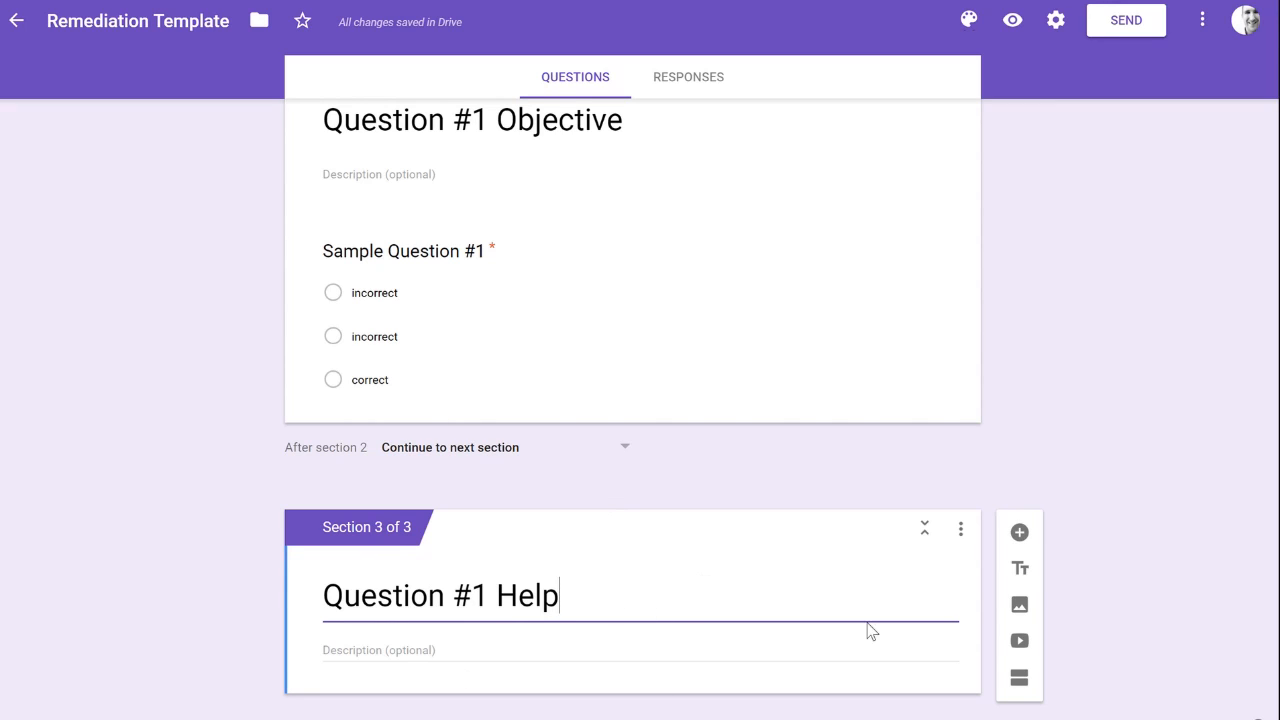
# - Search YouTube for "math superstars" and insert the video "7.1d Squares and Roots" into the Question #1 Help section
pyautogui.click(1019, 642)
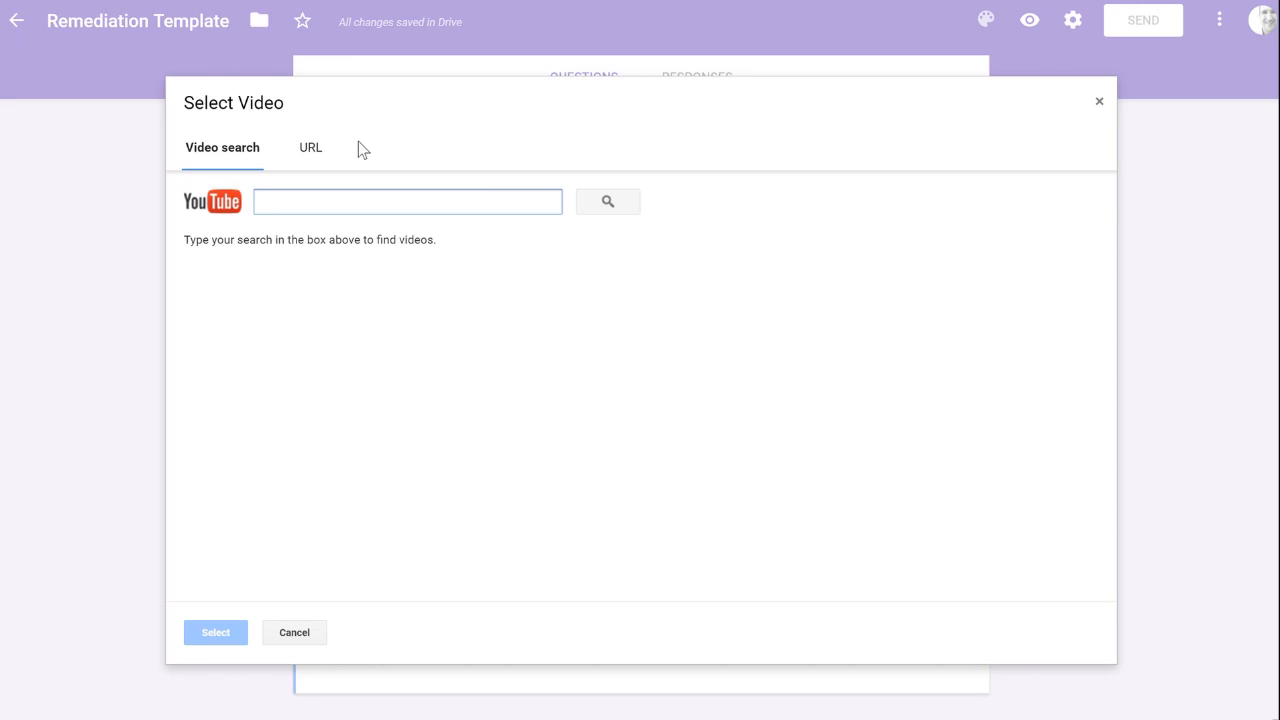
pyautogui.write('math ')
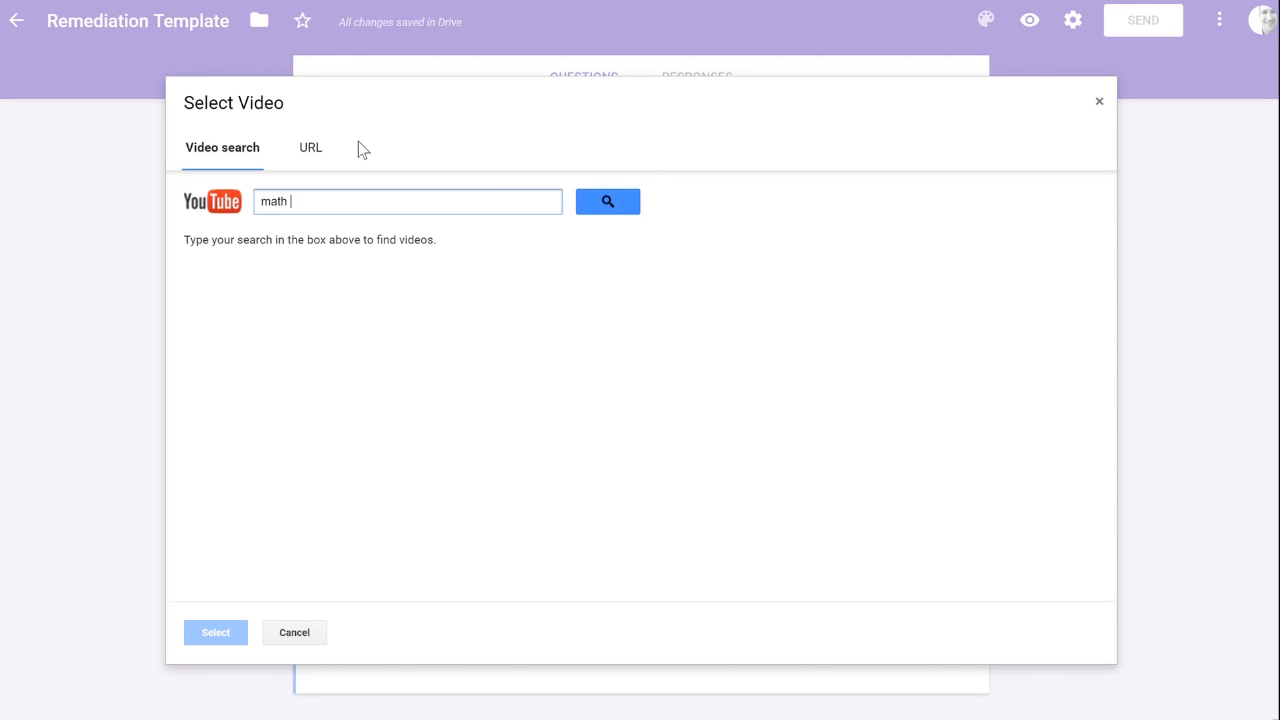
pyautogui.write('superstars')
pyautogui.press('Return')
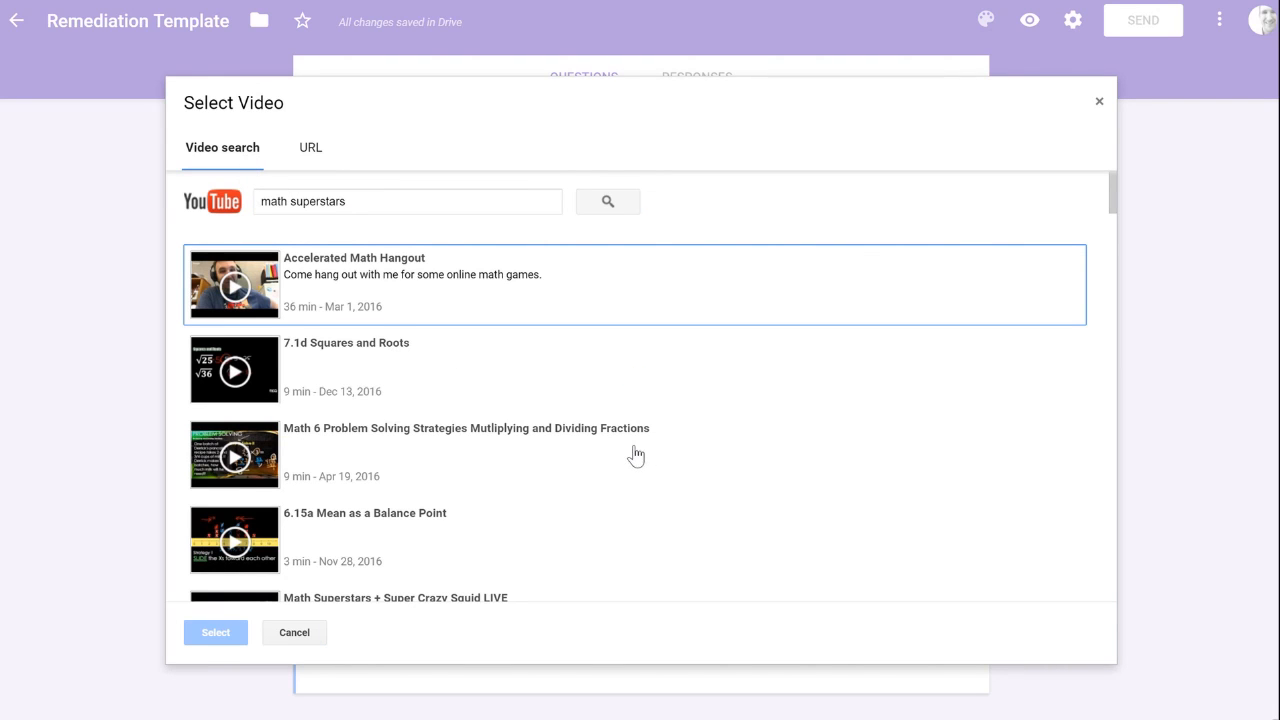
pyautogui.scroll(-2, 628, 452)
pyautogui.scroll(2, 600, 450)
pyautogui.click(367, 350)
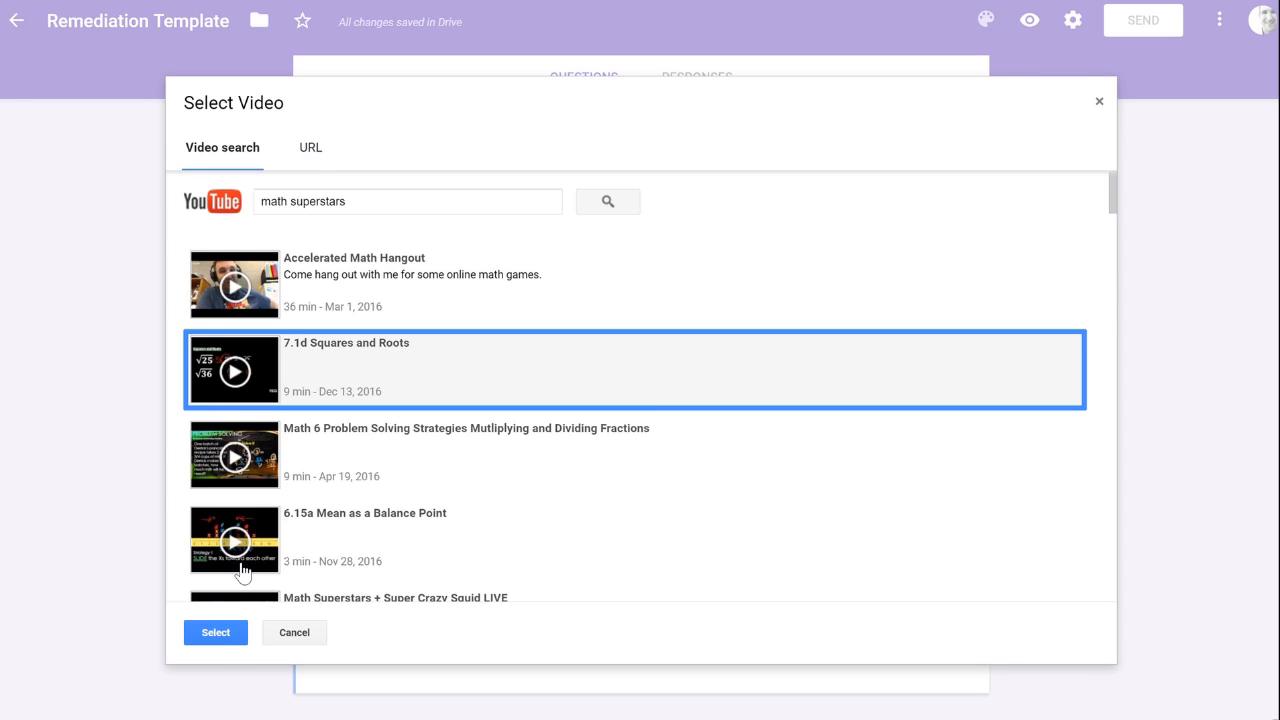
pyautogui.click(218, 636)
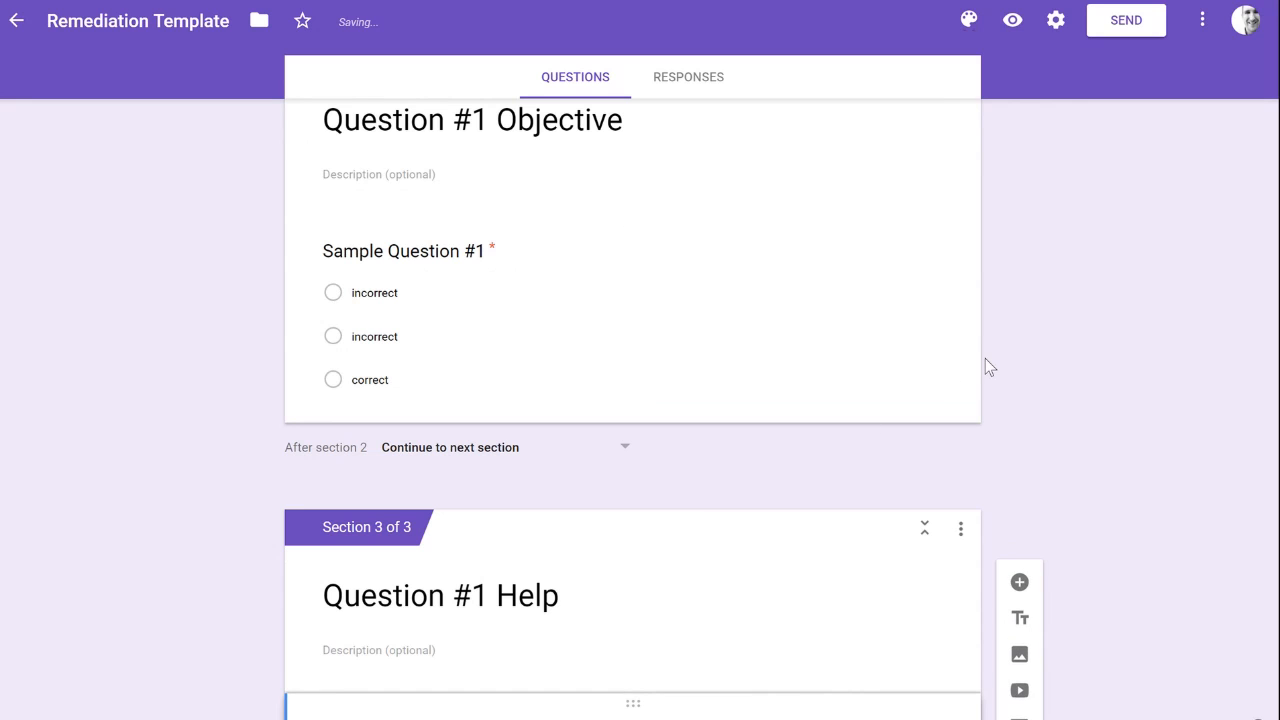
# - Enlarge the Squares and Roots video slightly and center-align it in its block
pyautogui.click(502, 566)
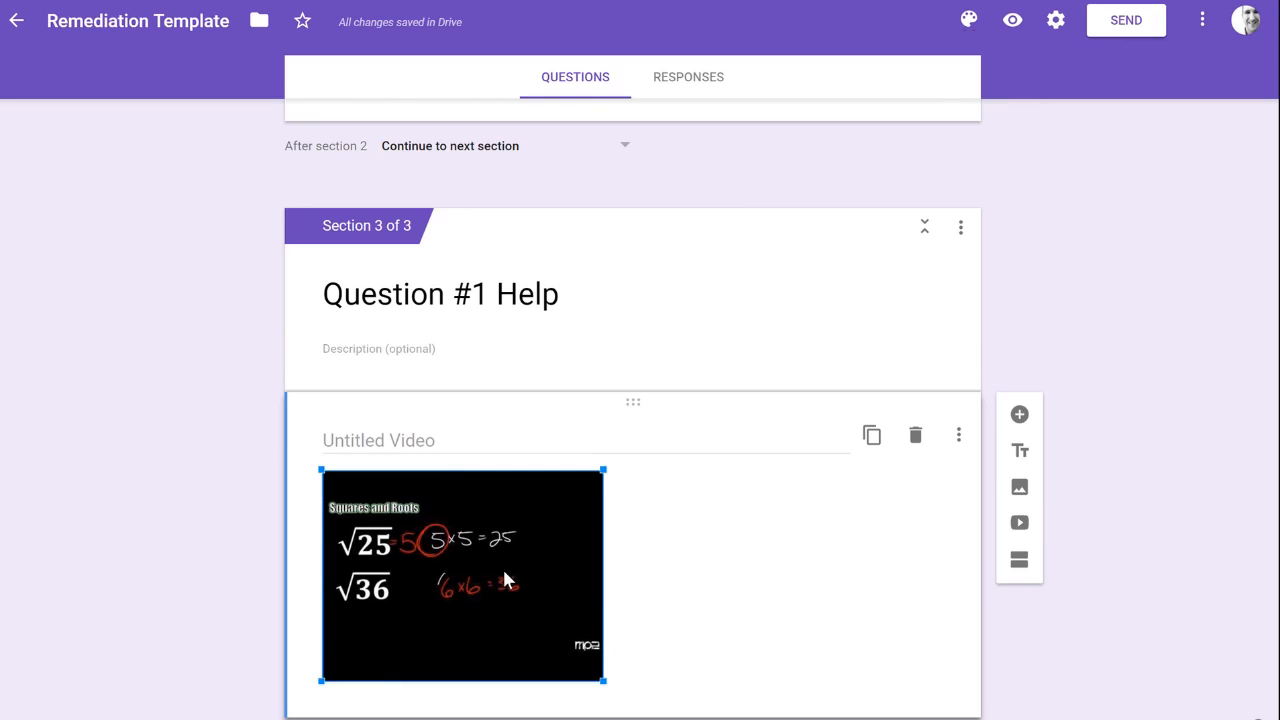
pyautogui.moveTo(603, 658); pyautogui.dragTo(656, 612)
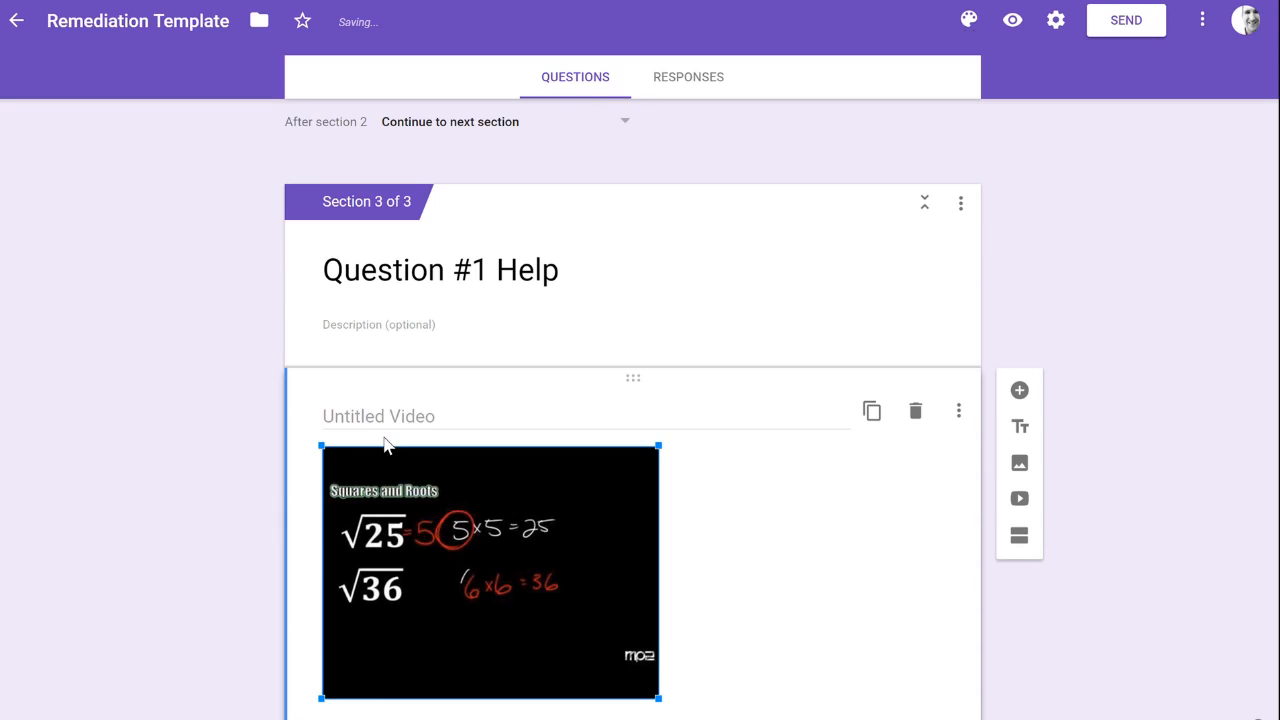
pyautogui.click(409, 418)
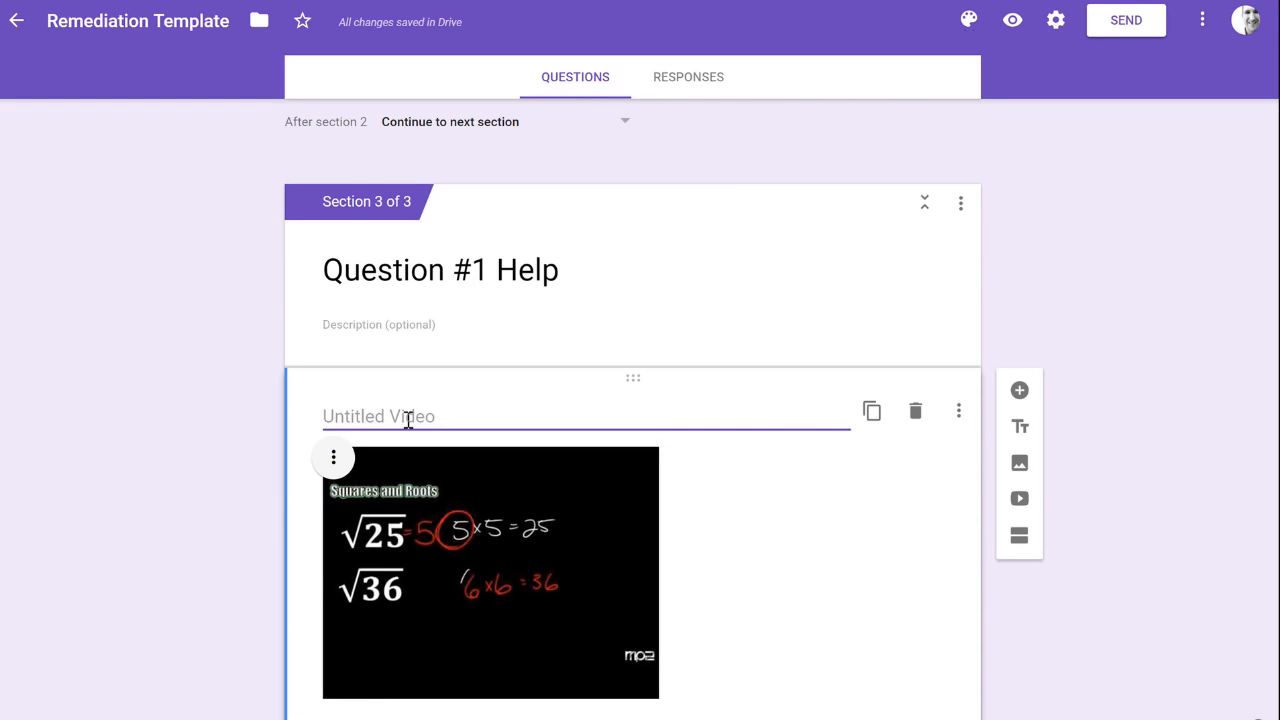
pyautogui.click(334, 460)
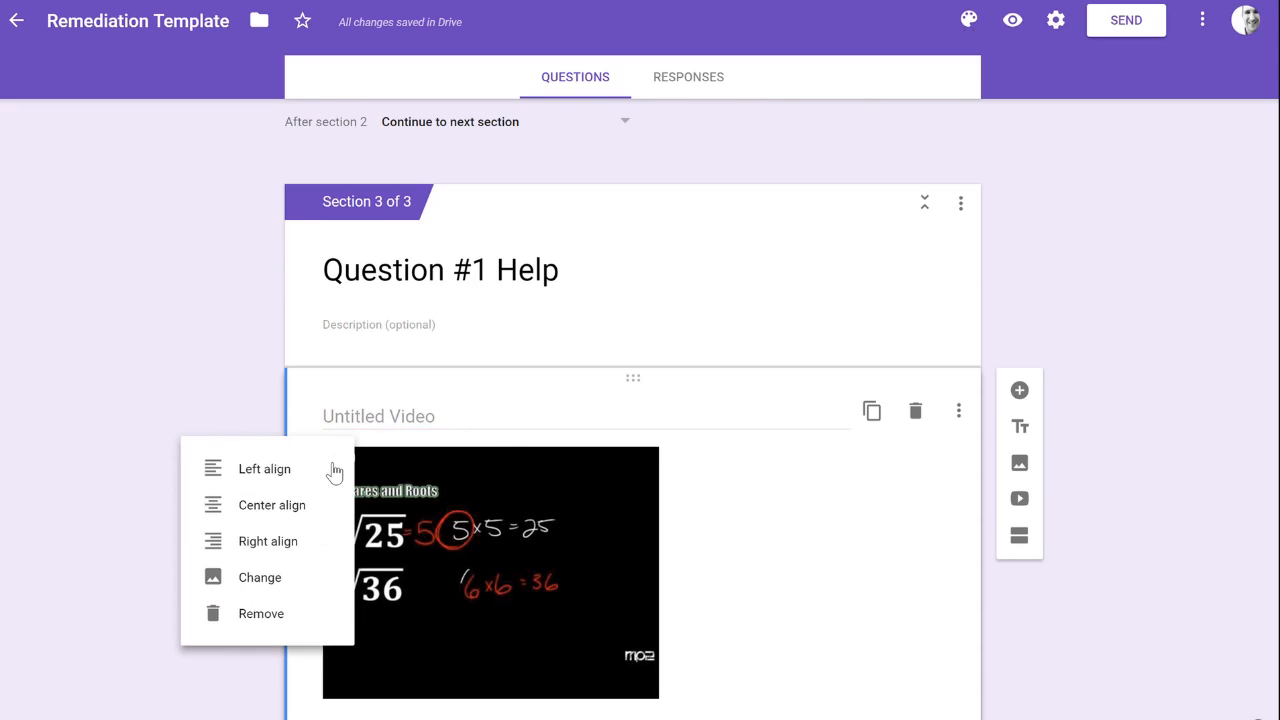
pyautogui.click(293, 505)
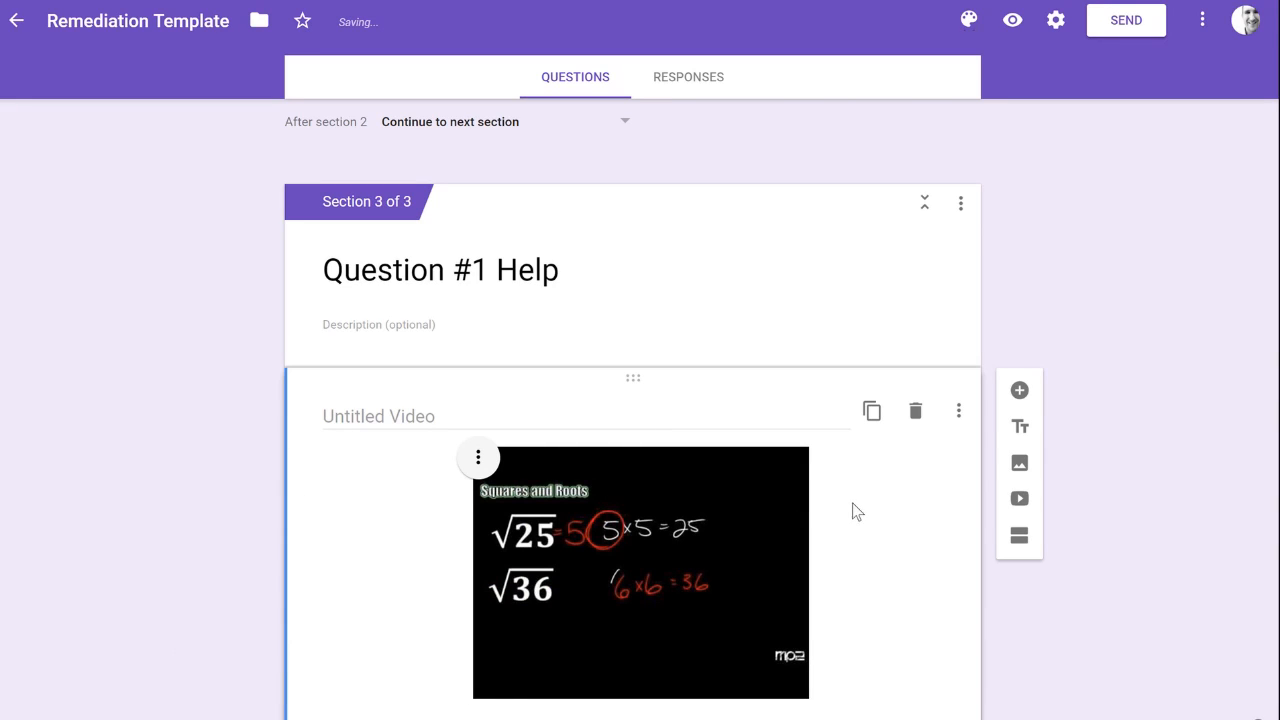
pyautogui.scroll(-1, 908, 531)
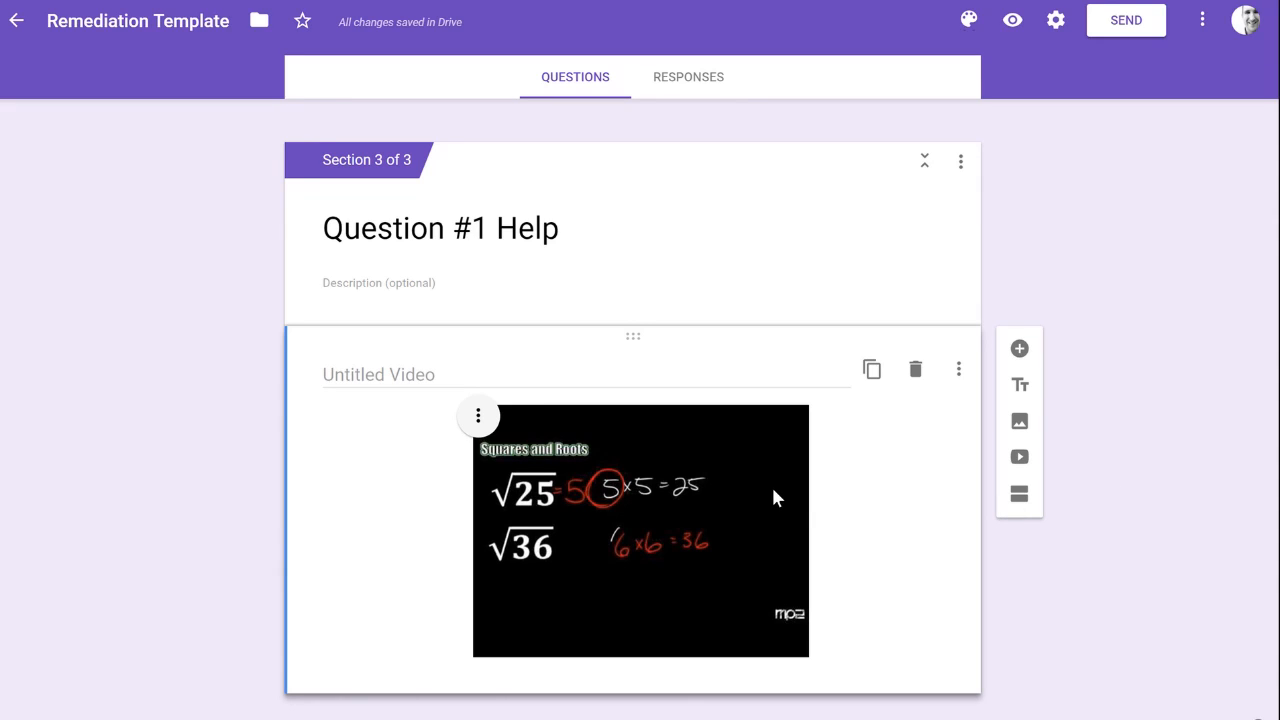
# - Add a new section after Question #1 Help and title it "New Question #1"
pyautogui.click(1020, 496)
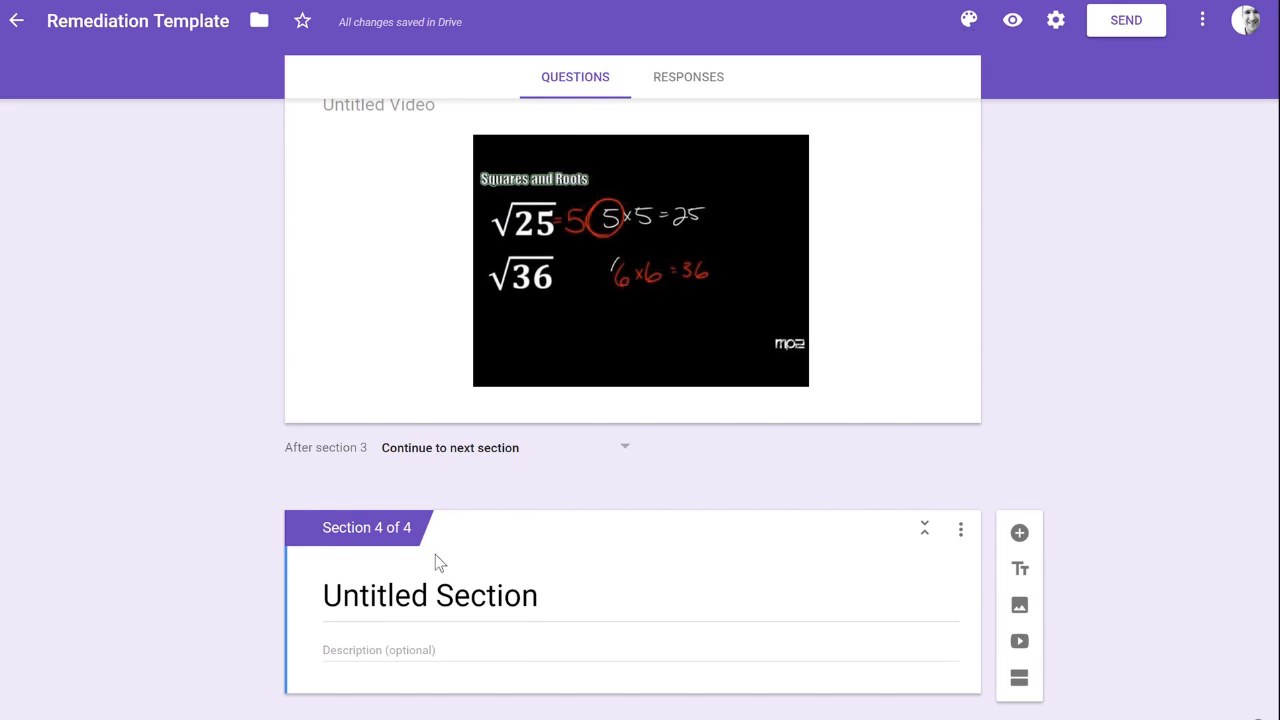
pyautogui.click(477, 600)
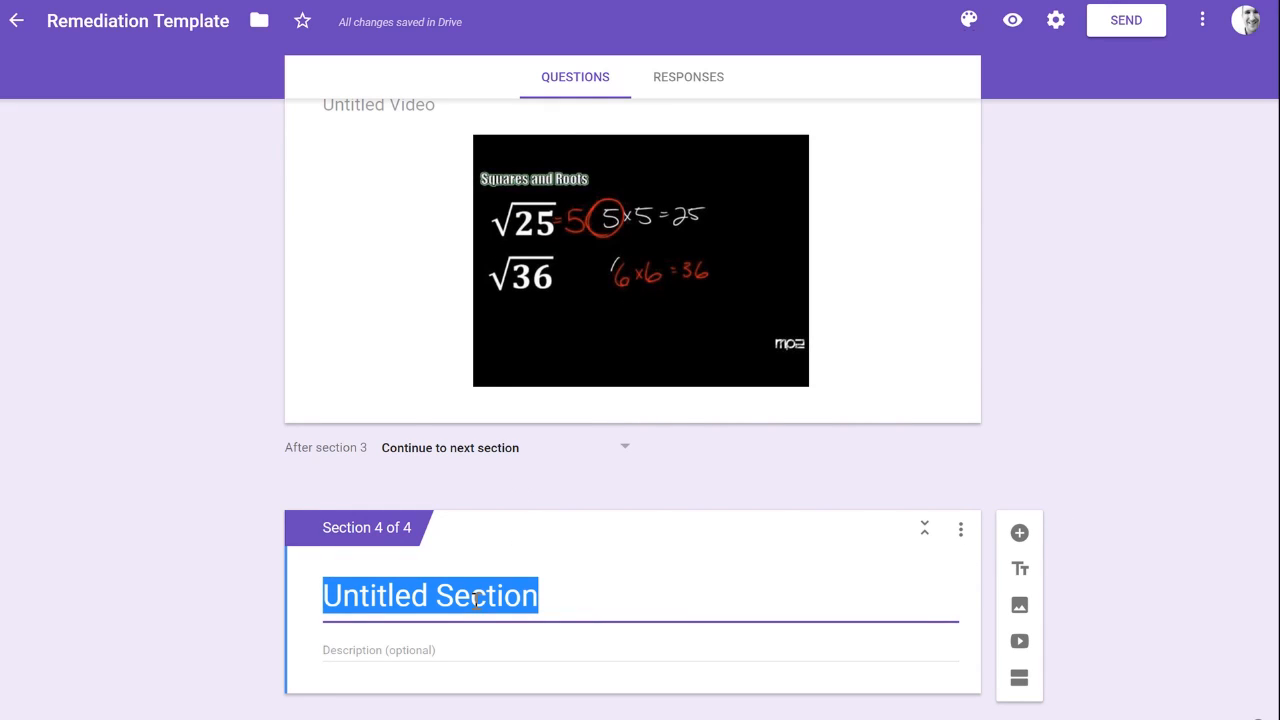
pyautogui.write('New Question ')
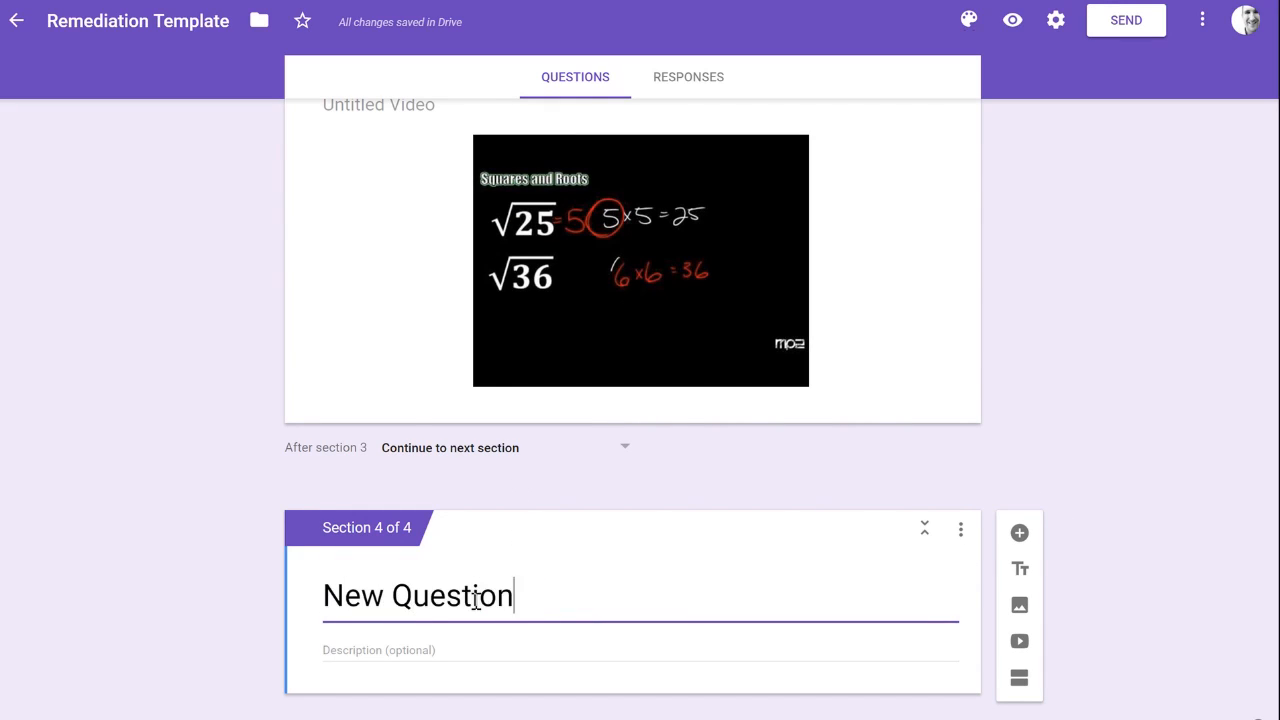
pyautogui.write('#1')
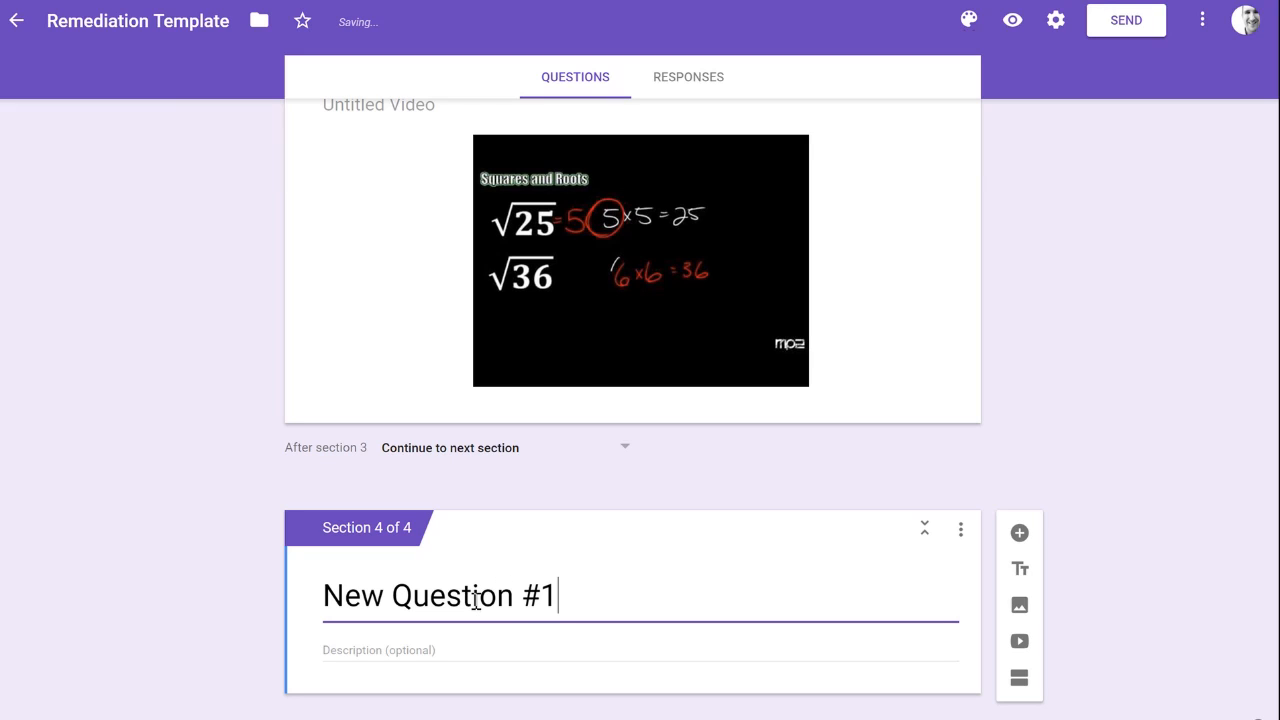
# - Add a multiple choice question titled "New Sample Question #1" to the New Question #1 section
pyautogui.click(1021, 538)
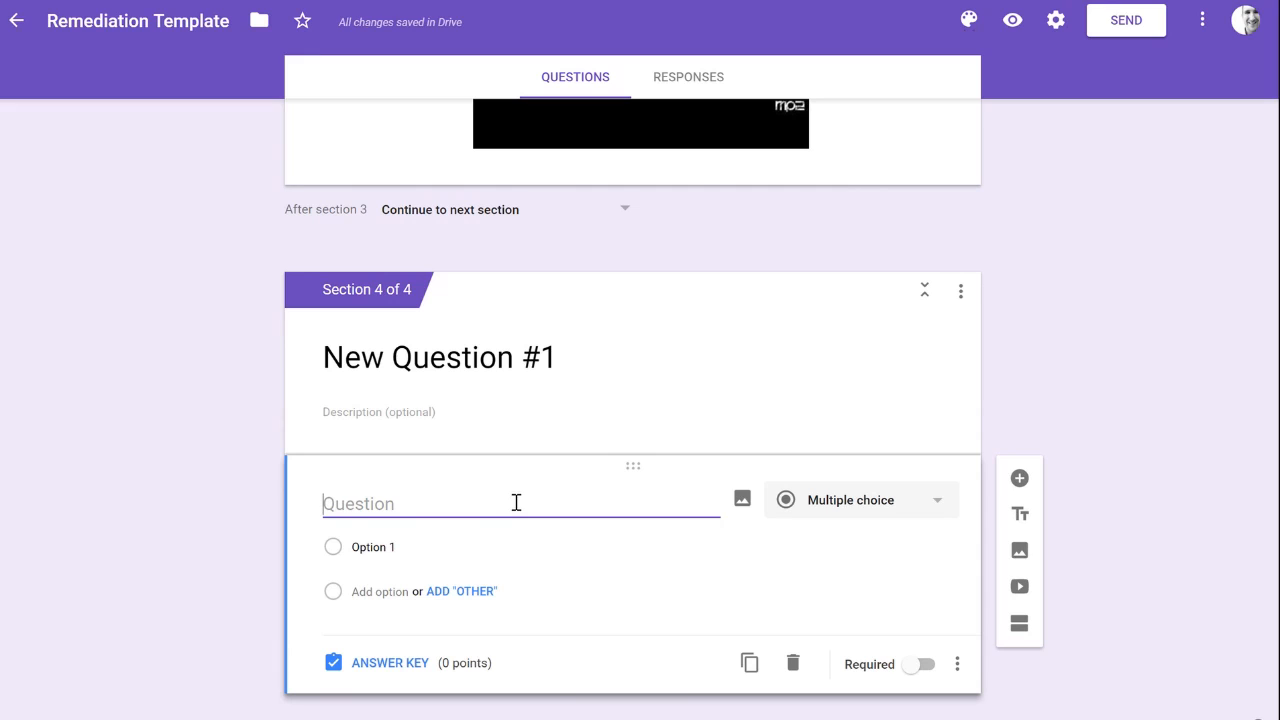
pyautogui.write('New Samepl')
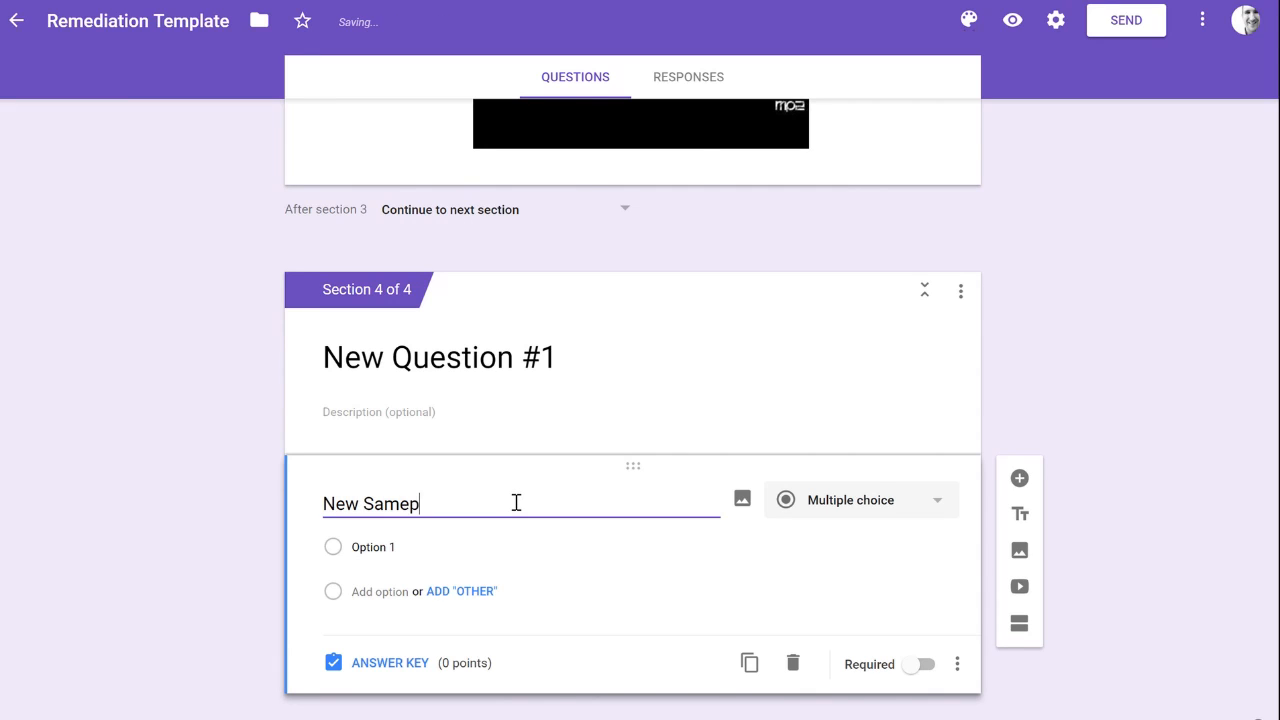
pyautogui.press('BackSpace')
pyautogui.press('BackSpace')
pyautogui.write('ple Qeustion')
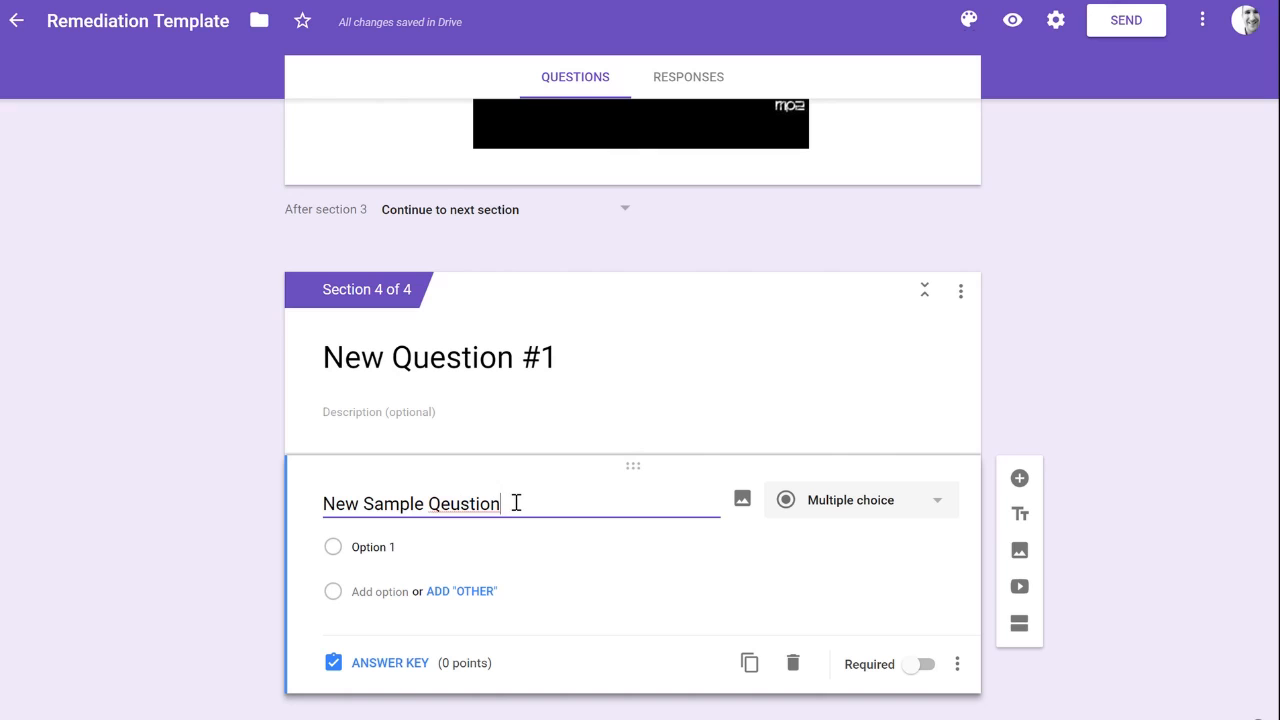
pyautogui.press('BackSpace')
pyautogui.press('BackSpace')
pyautogui.press('BackSpace')
pyautogui.press('BackSpace')
pyautogui.press('BackSpace')
pyautogui.press('BackSpace')
pyautogui.press('BackSpace')
pyautogui.write('uestion #1')
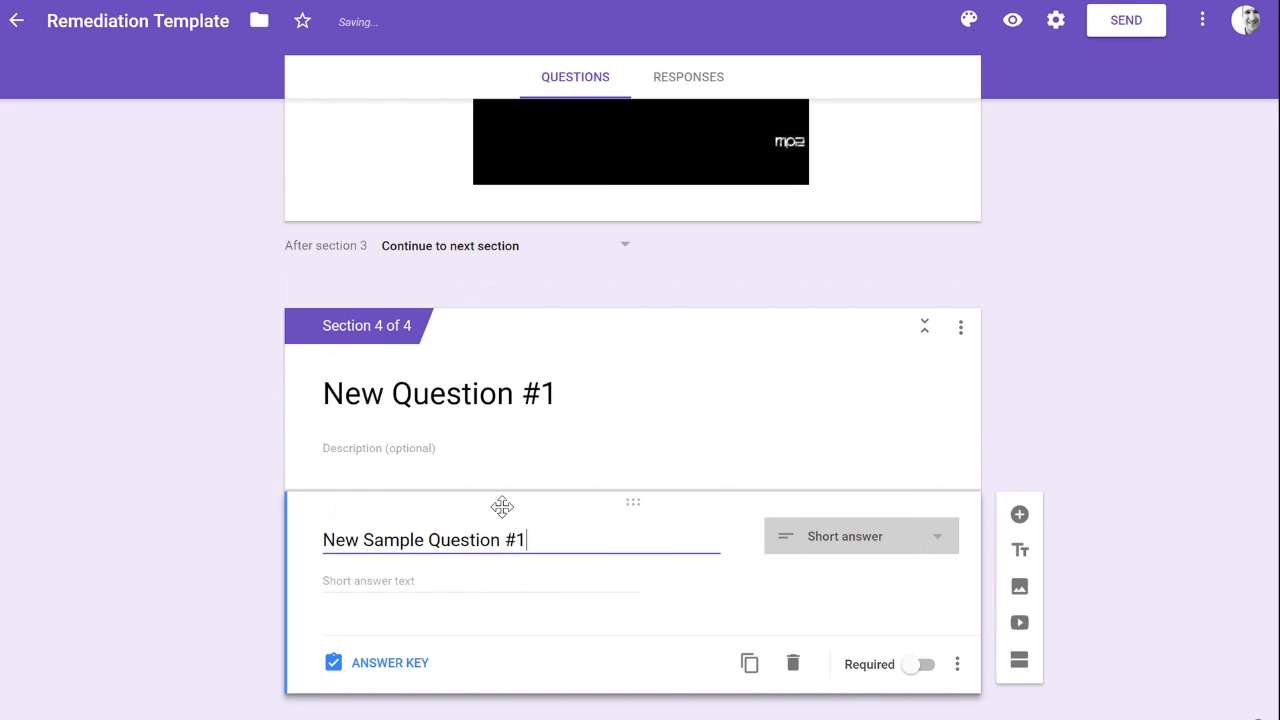
pyautogui.click(843, 540)
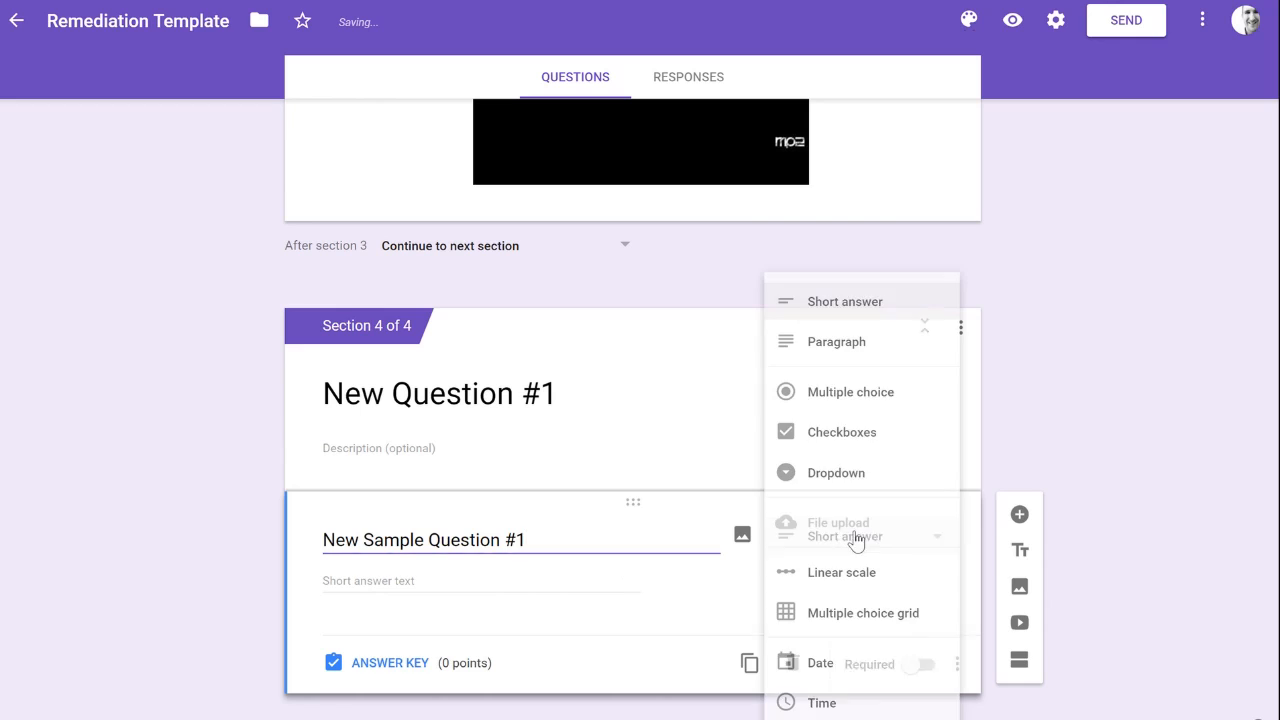
pyautogui.click(858, 397)
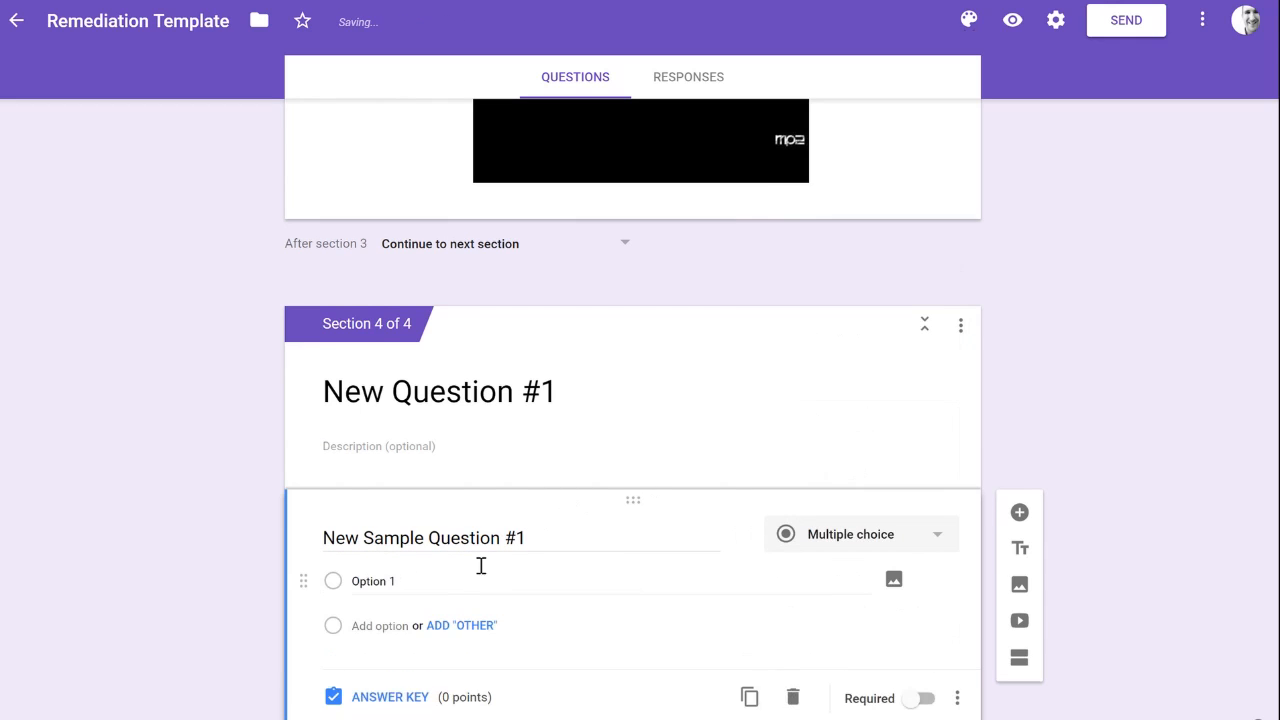
# - Give New Sample Question #1 three answer options: "correct", "incorrect" and "incorrect"
pyautogui.click(421, 554)
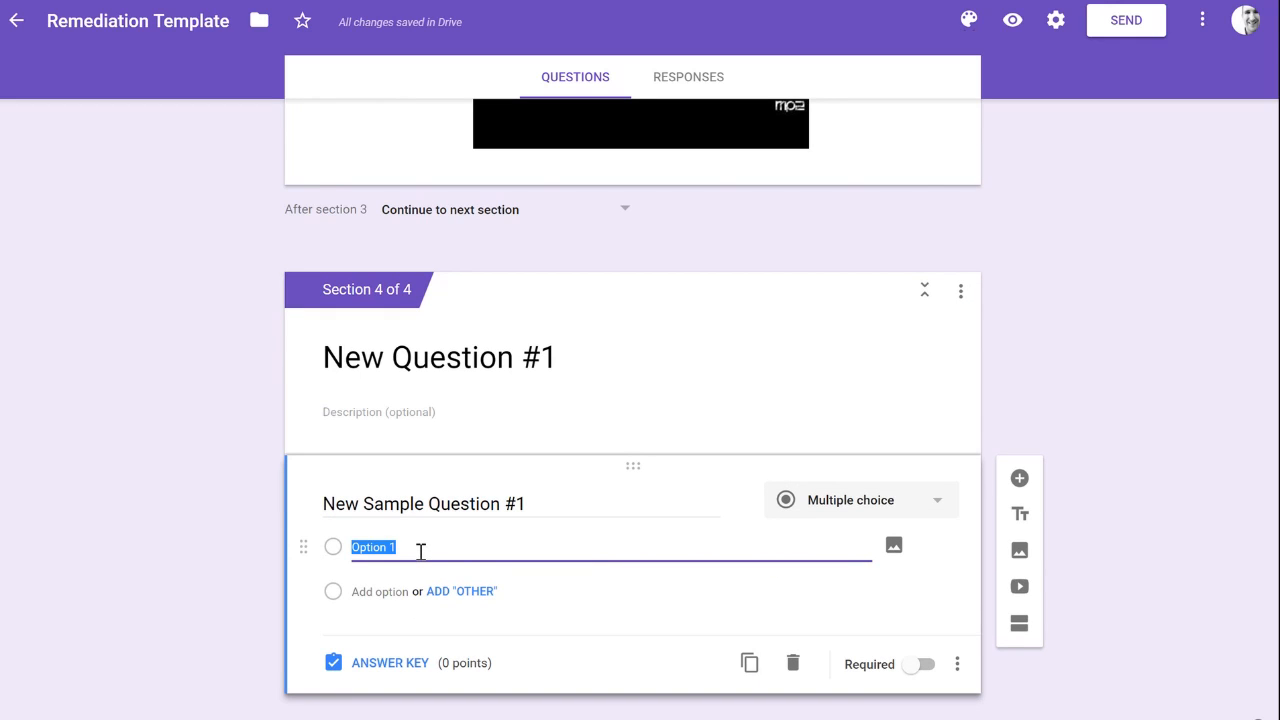
pyautogui.write('correct')
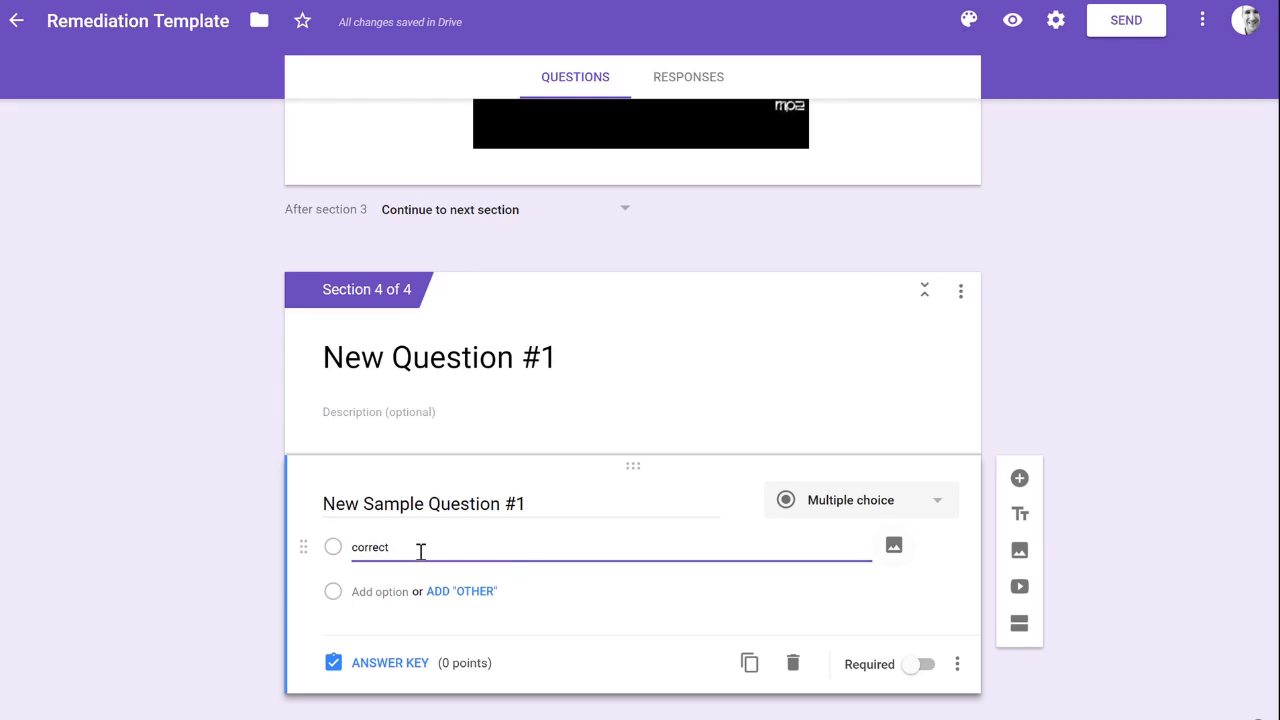
pyautogui.press('Return')
pyautogui.write('incorre')
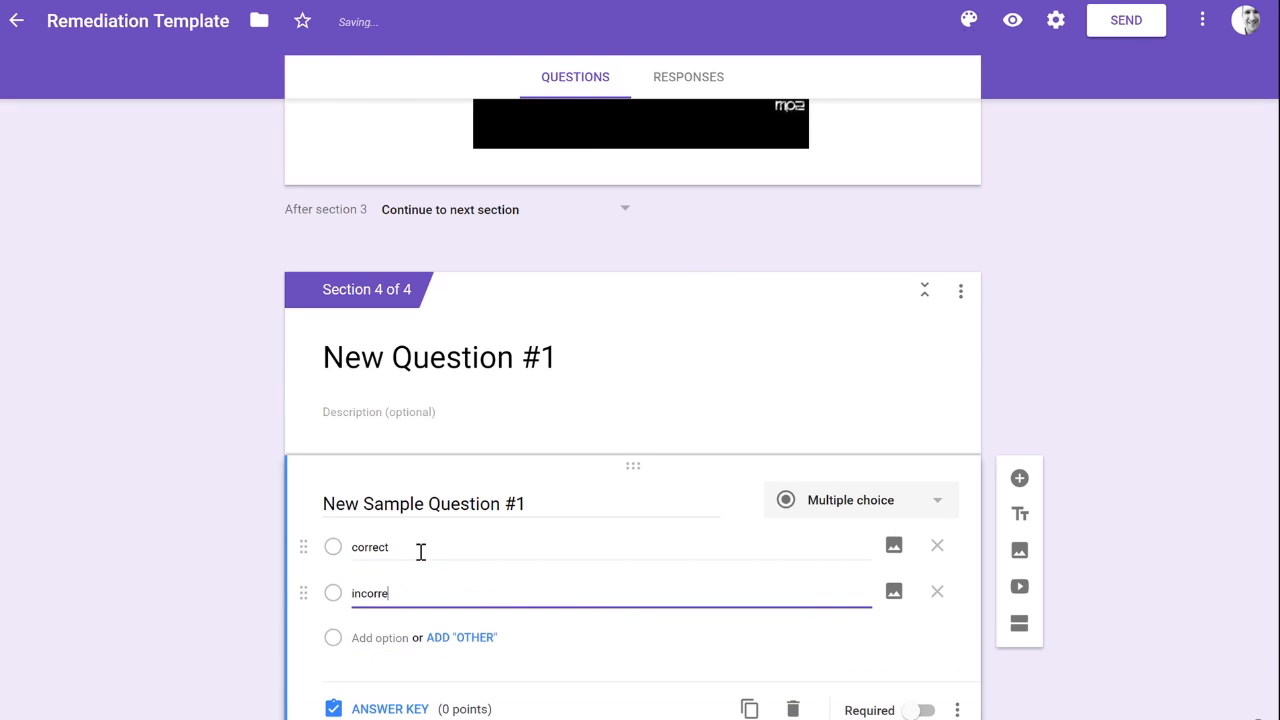
pyautogui.write('ct')
pyautogui.press('Return')
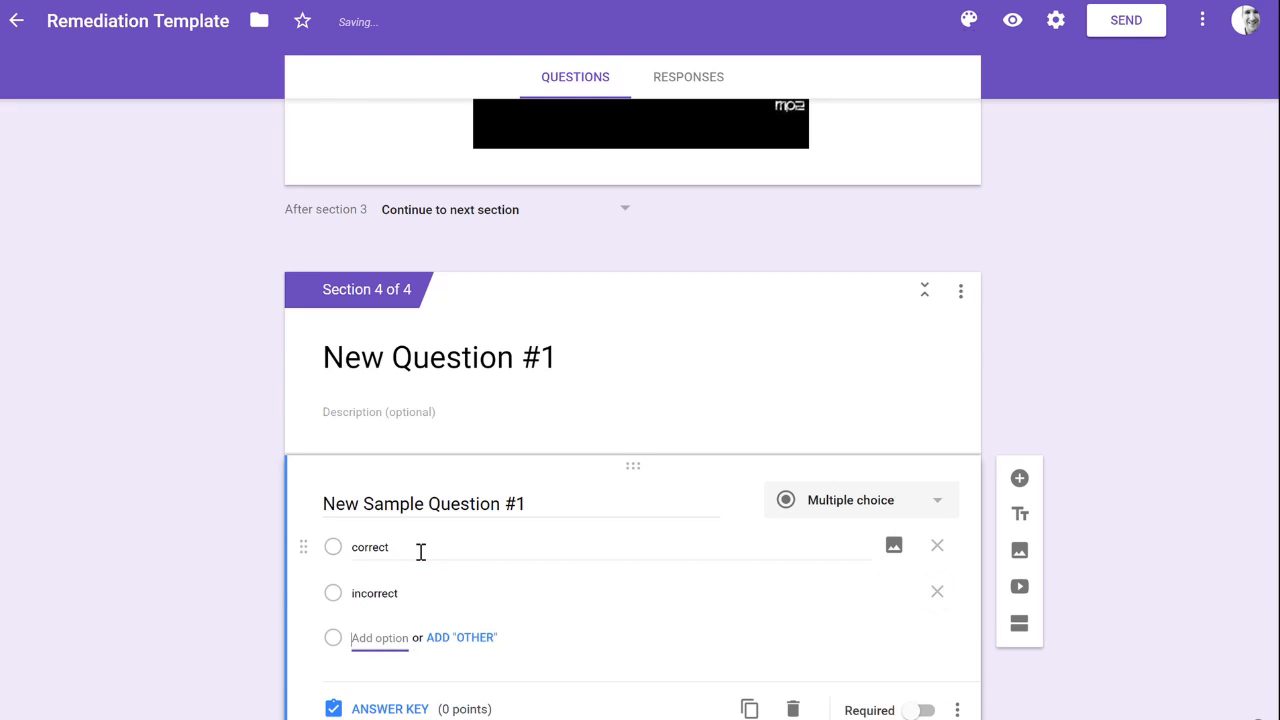
pyautogui.write('incorrect')
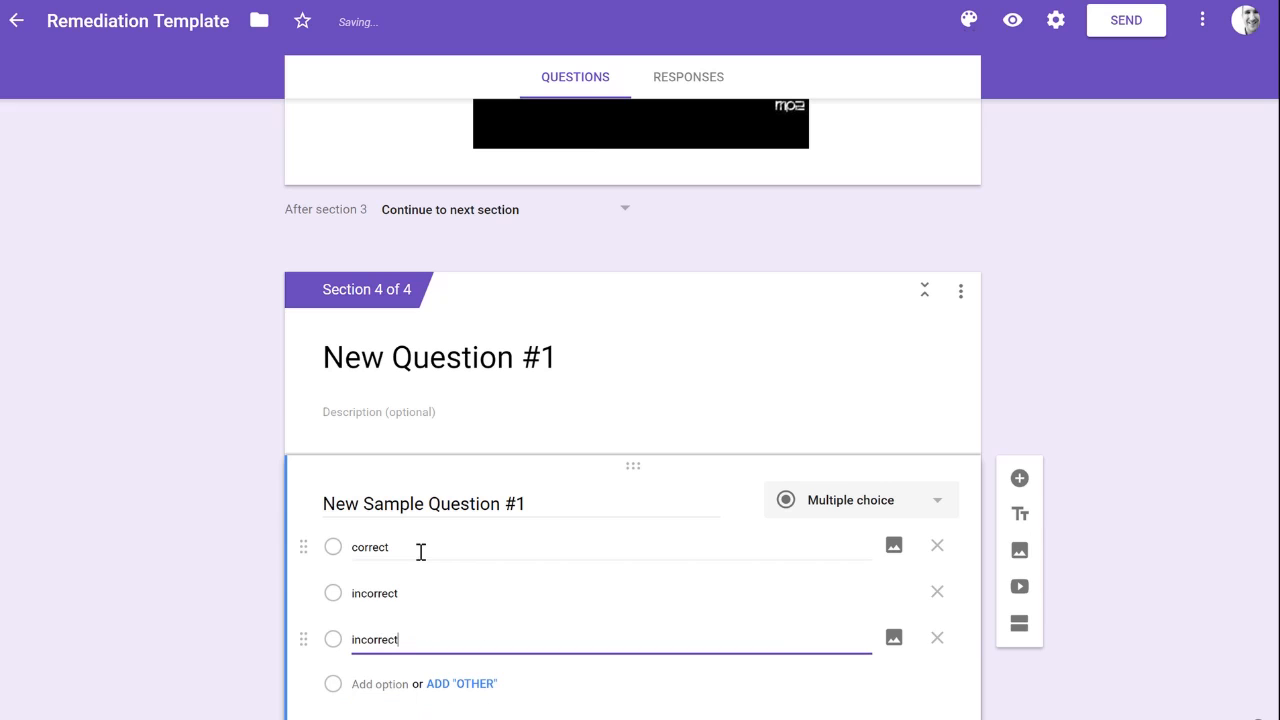
# - In the answer key of New Sample Question #1, mark "correct" as the right answer and set it to 2 points
pyautogui.scroll(-1, 577, 563)
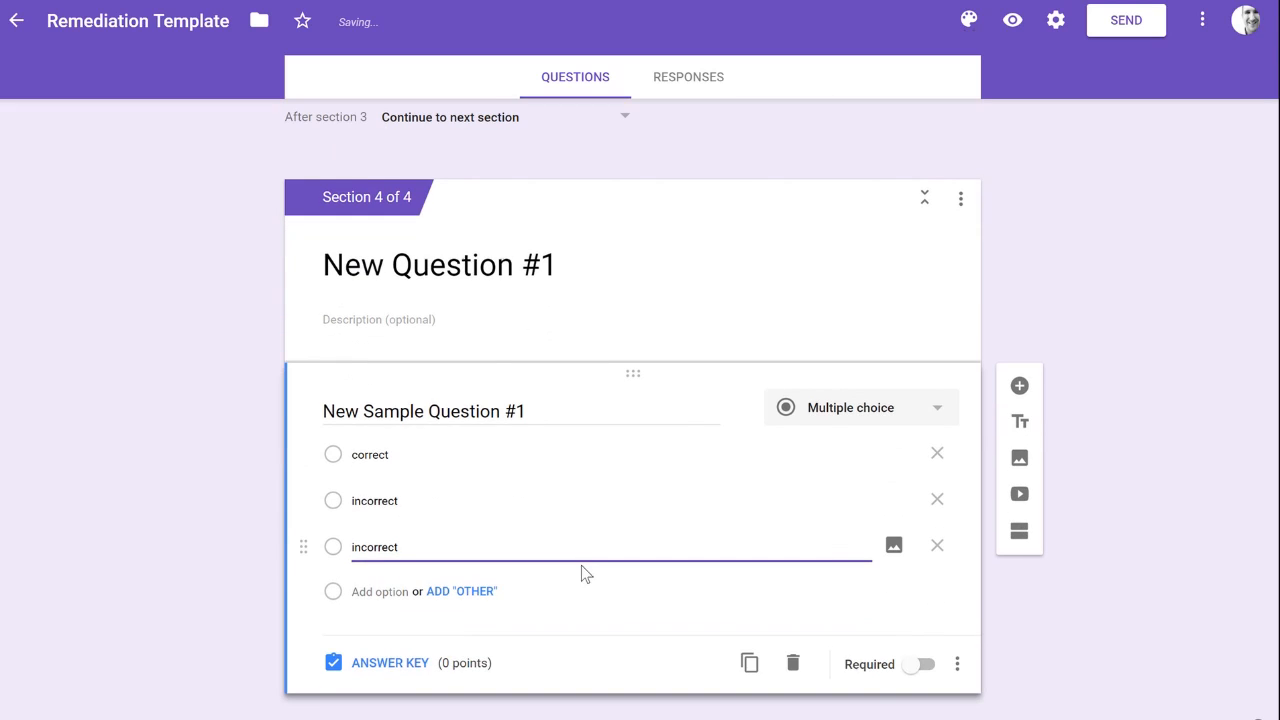
pyautogui.click(400, 665)
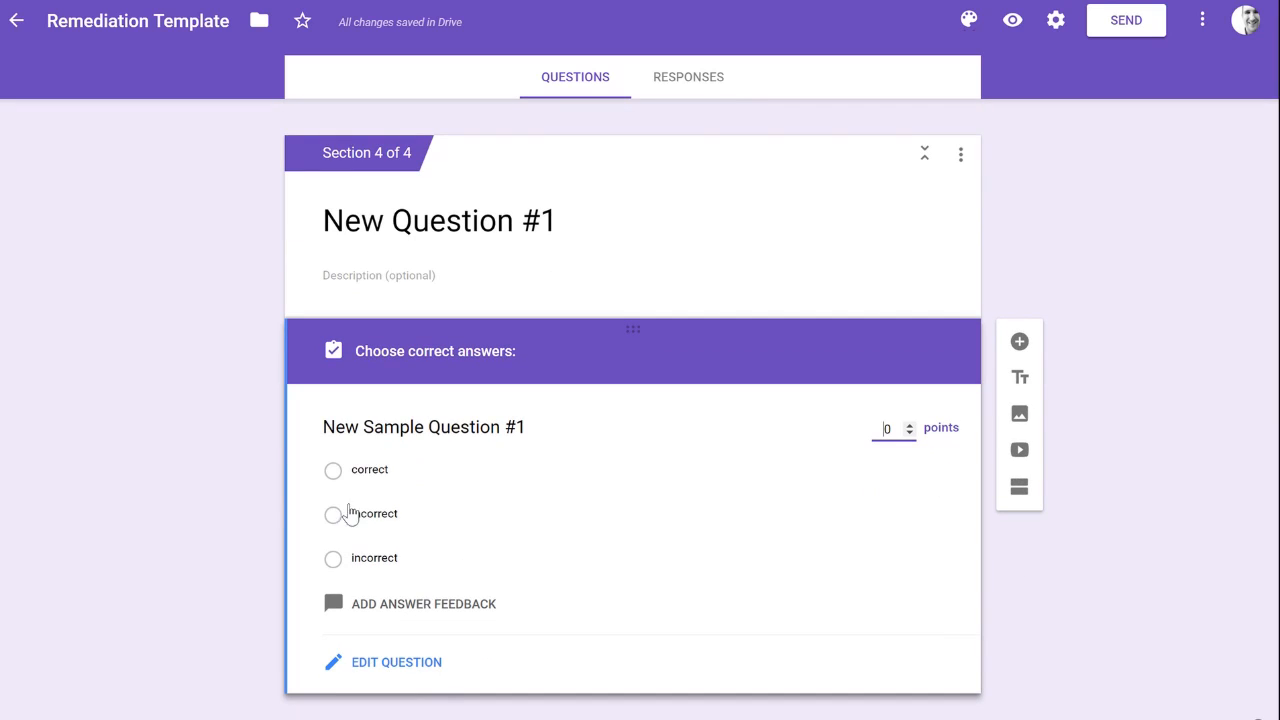
pyautogui.click(334, 472)
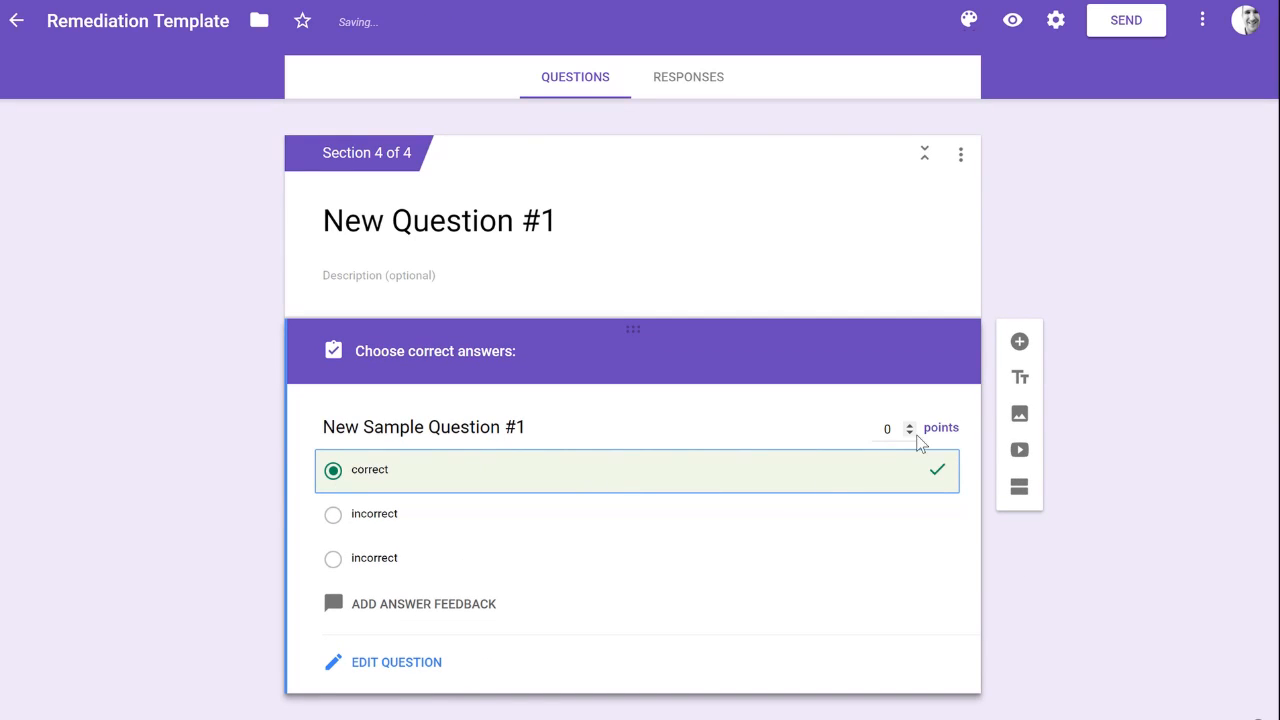
pyautogui.moveTo(898, 430); pyautogui.dragTo(879, 432)
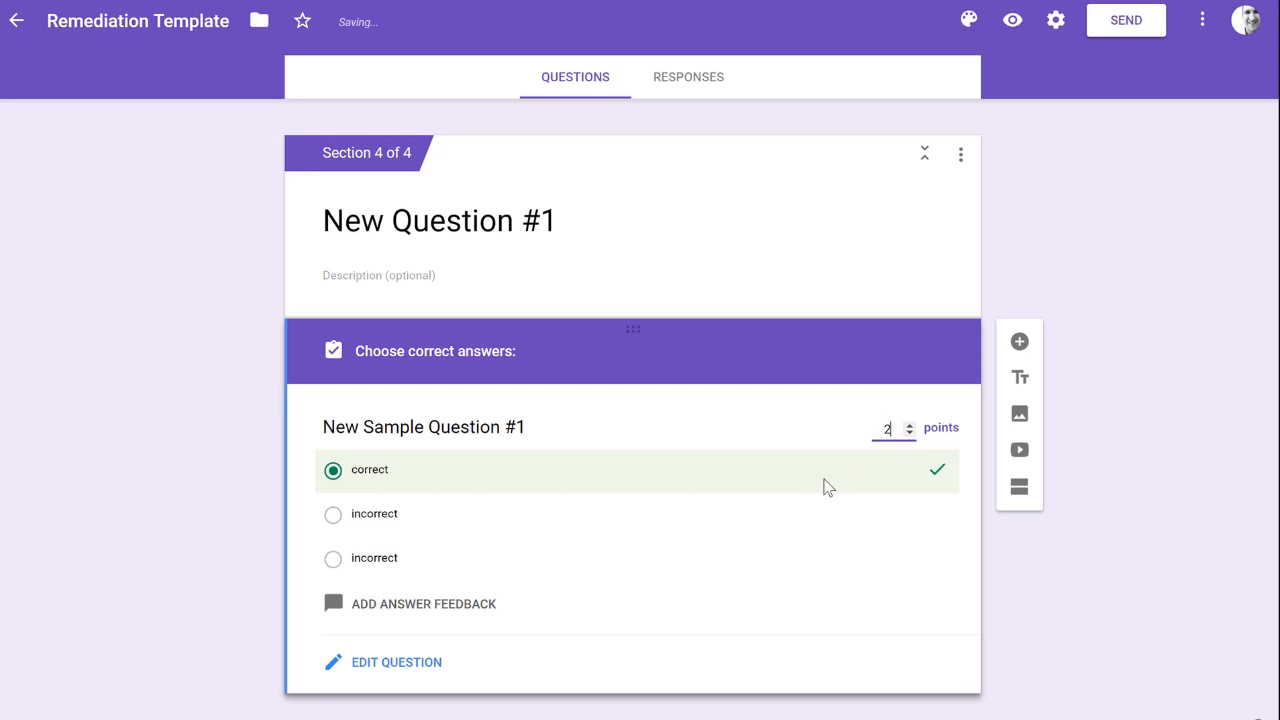
# - Save the correct-answer feedback "Great job for fixing your mistakes" for New Sample Question #1, leaving the incorrect-answer feedback empty
pyautogui.click(466, 604)
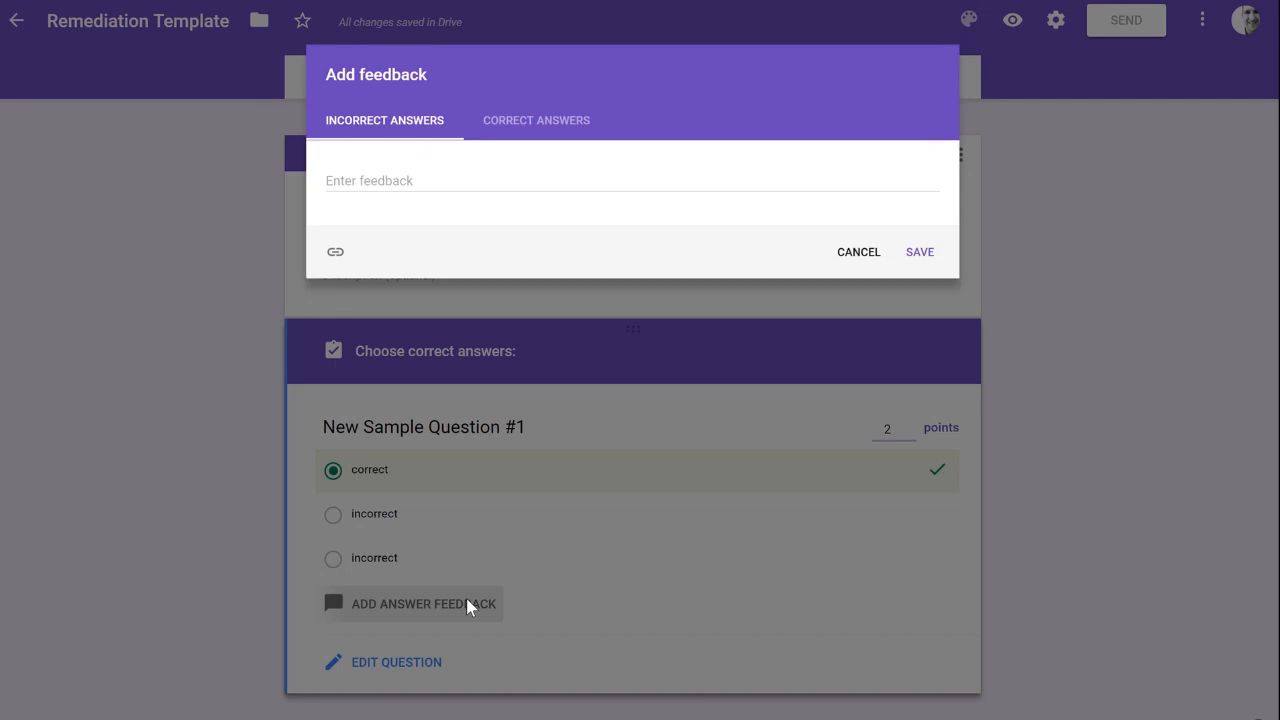
pyautogui.click(523, 125)
pyautogui.click(485, 182)
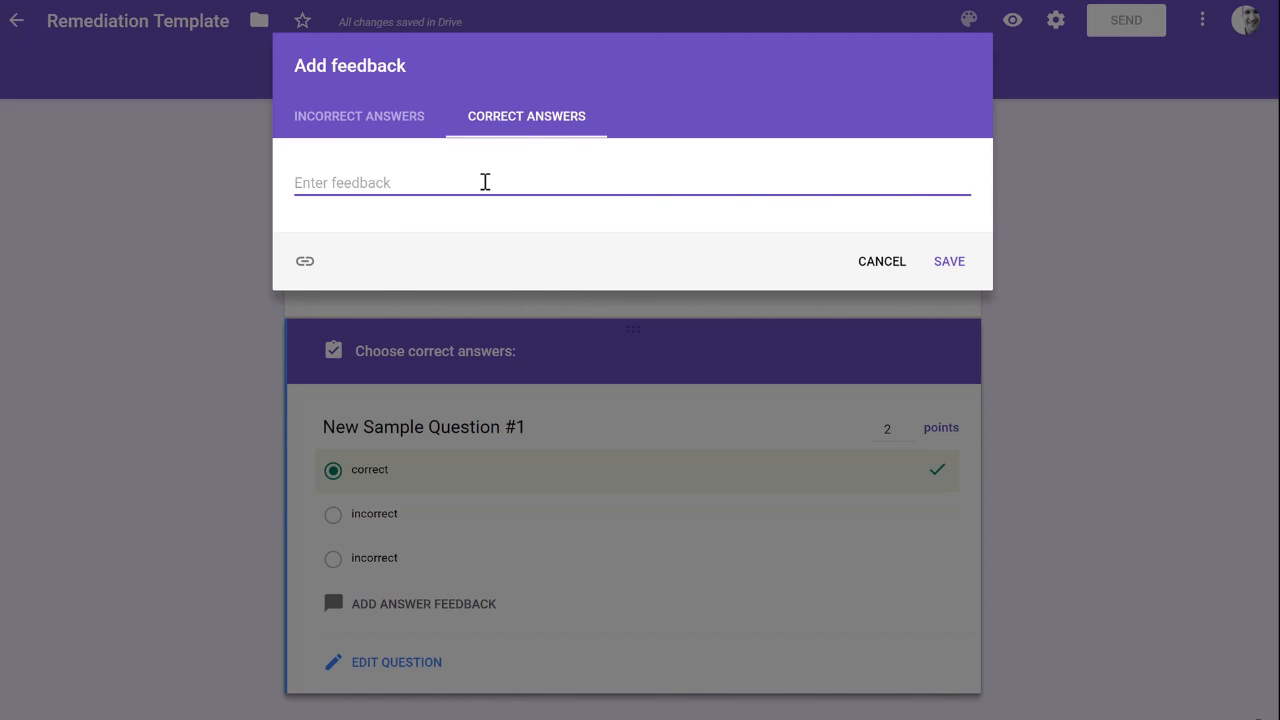
pyautogui.write('Great job for fixing your mistakes')
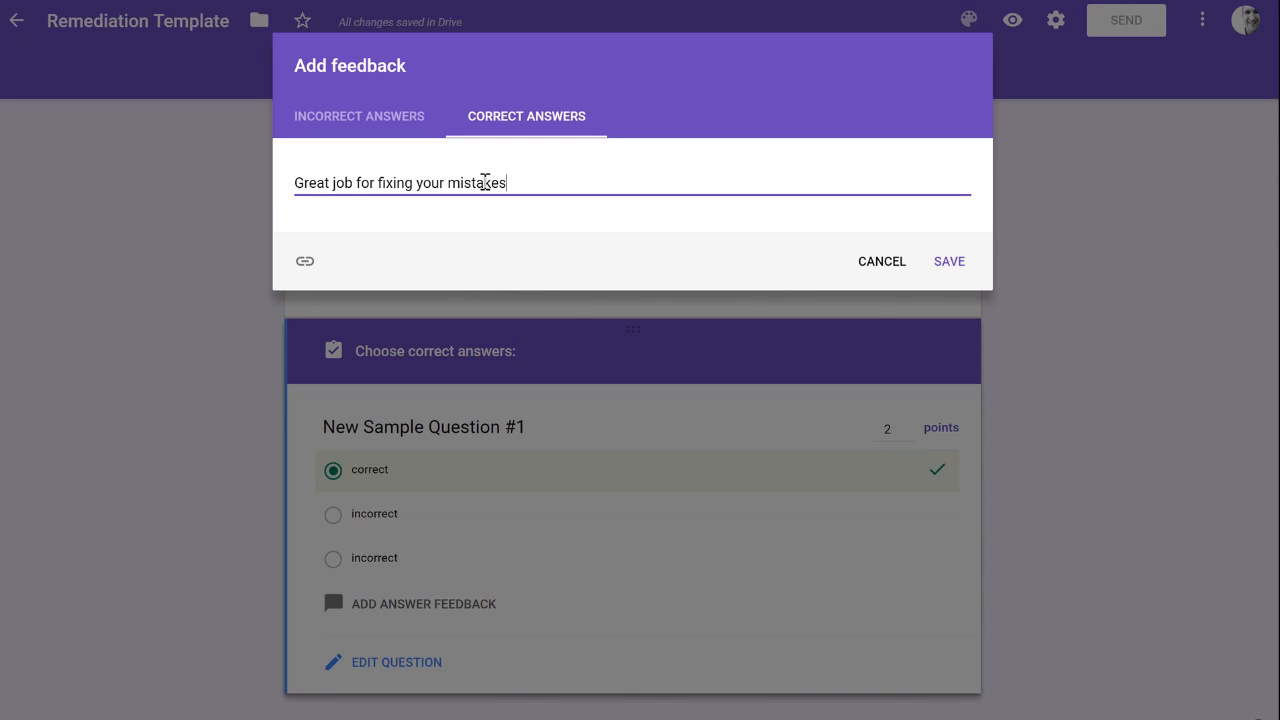
pyautogui.click(373, 121)
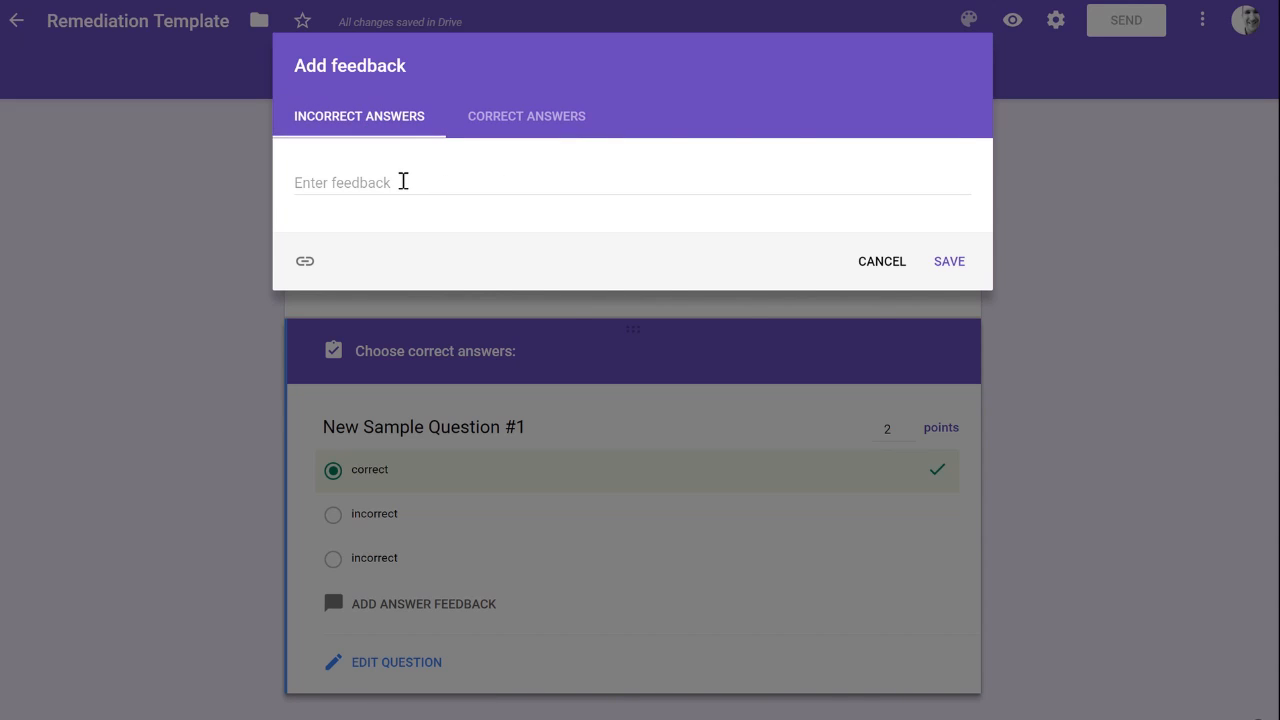
pyautogui.click(403, 181)
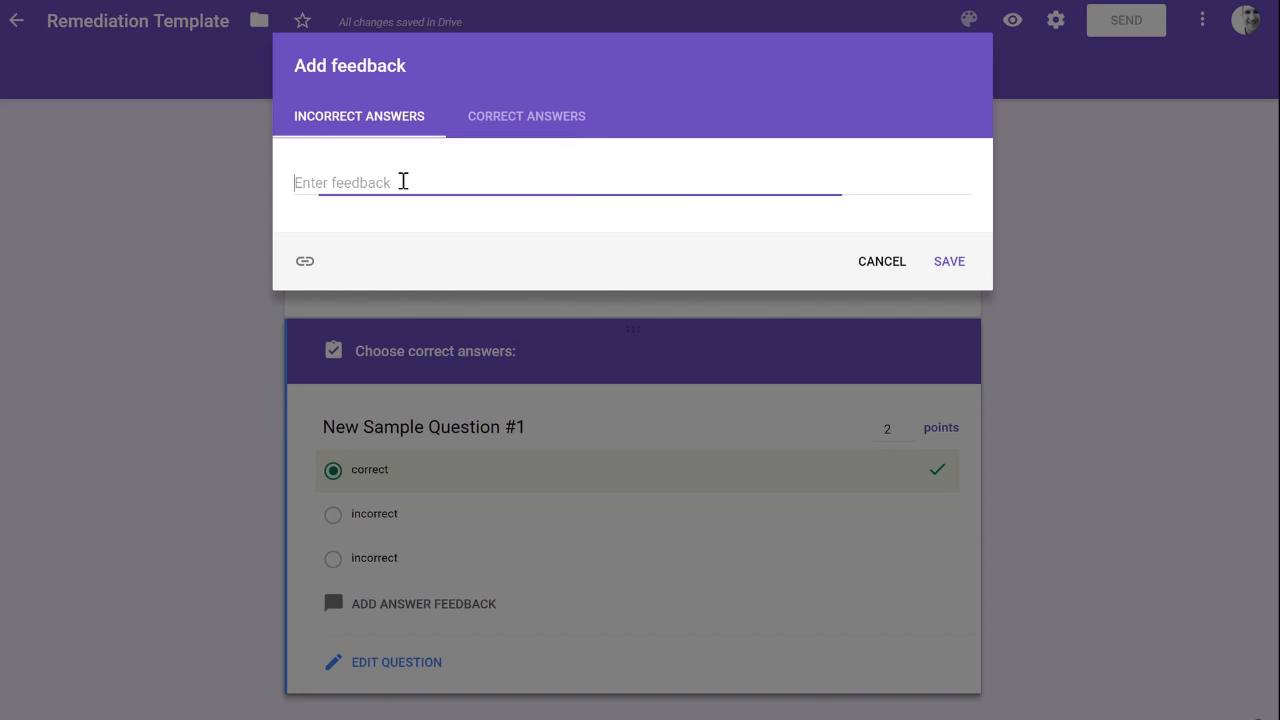
pyautogui.click(950, 262)
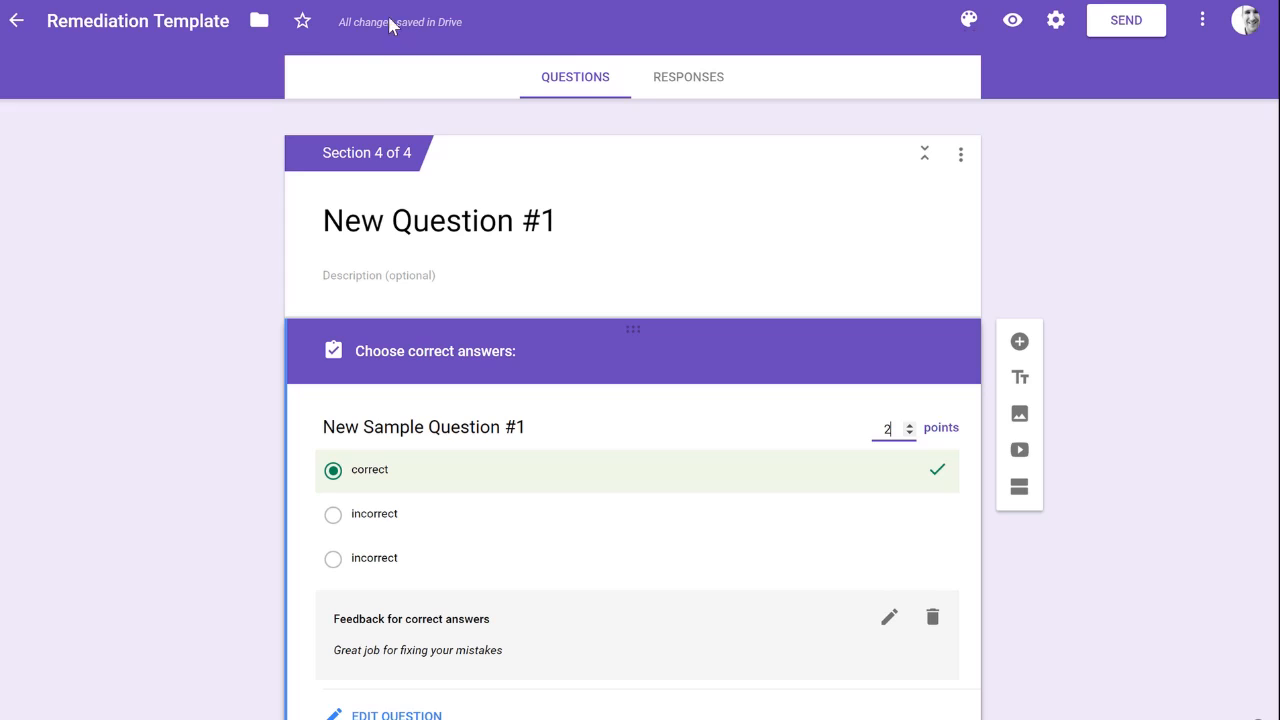
# - Review the order and contents of the objective, help and new-question sections for Question #1 and Question #2
pyautogui.moveTo(346, 24)
pyautogui.scroll(-1, 1205, 226)
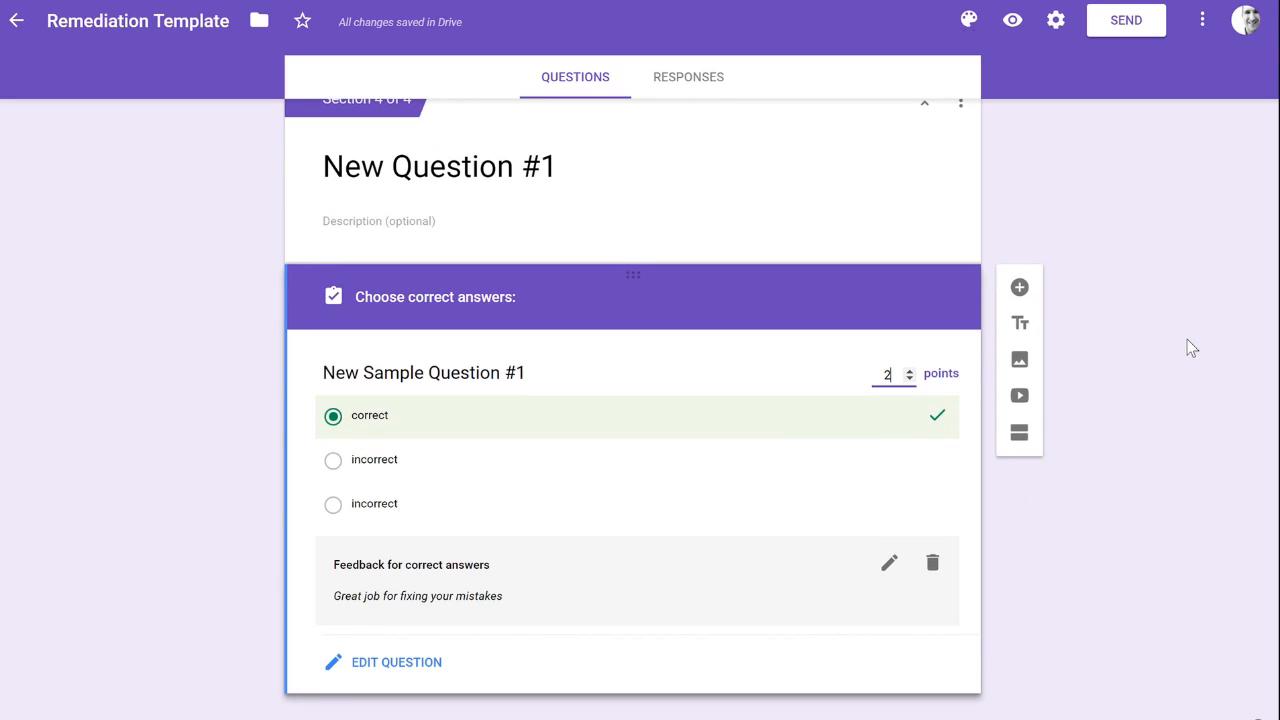
pyautogui.scroll(10, 1160, 358)
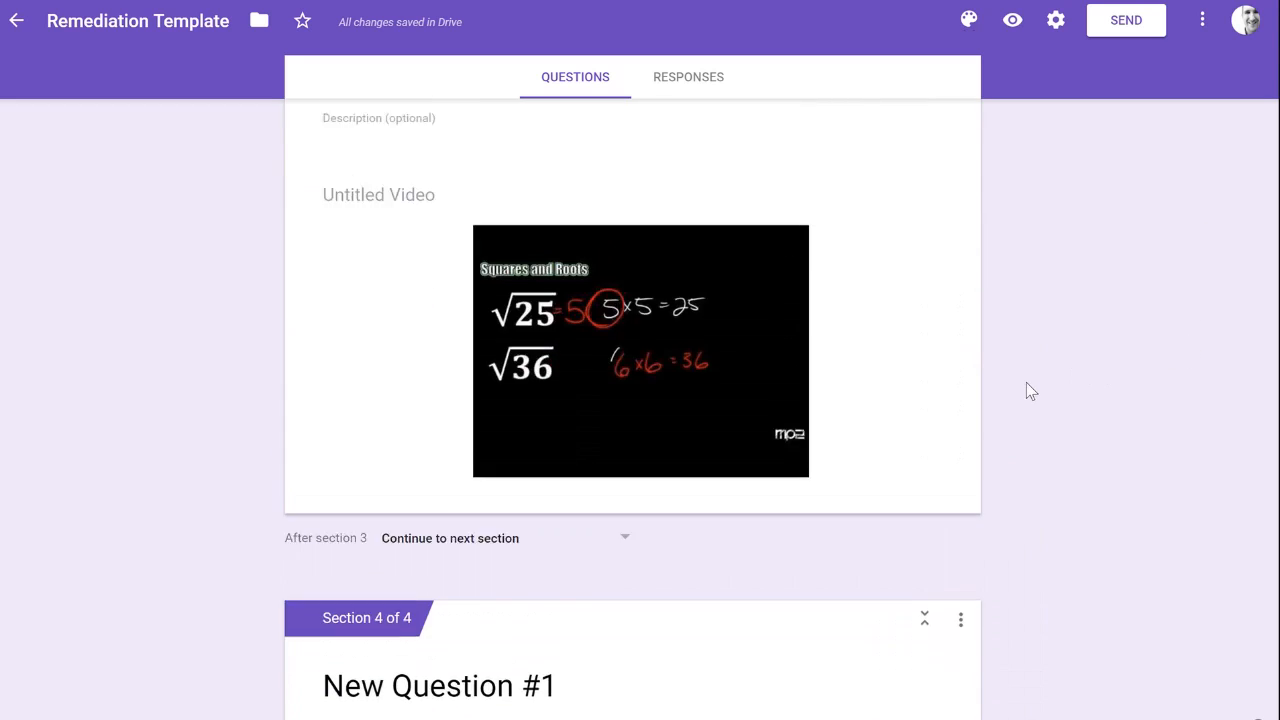
pyautogui.scroll(3, 955, 427)
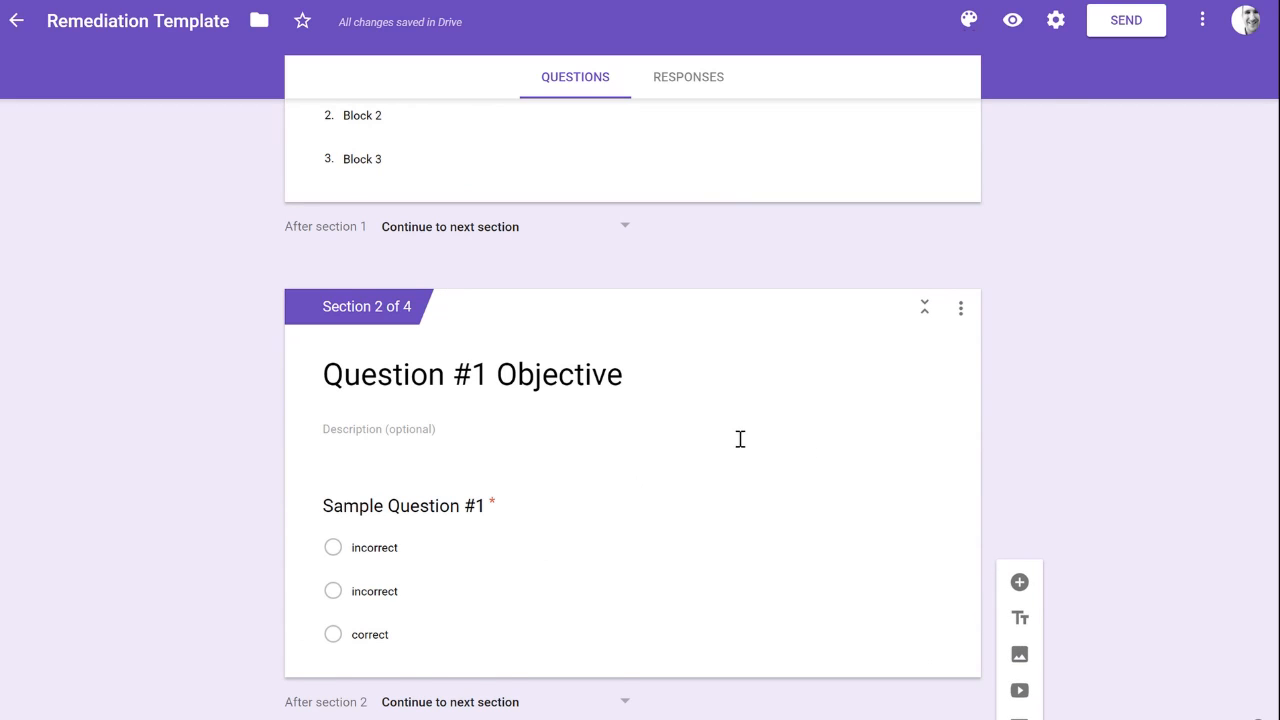
pyautogui.scroll(-5, 737, 437)
pyautogui.scroll(-6, 846, 440)
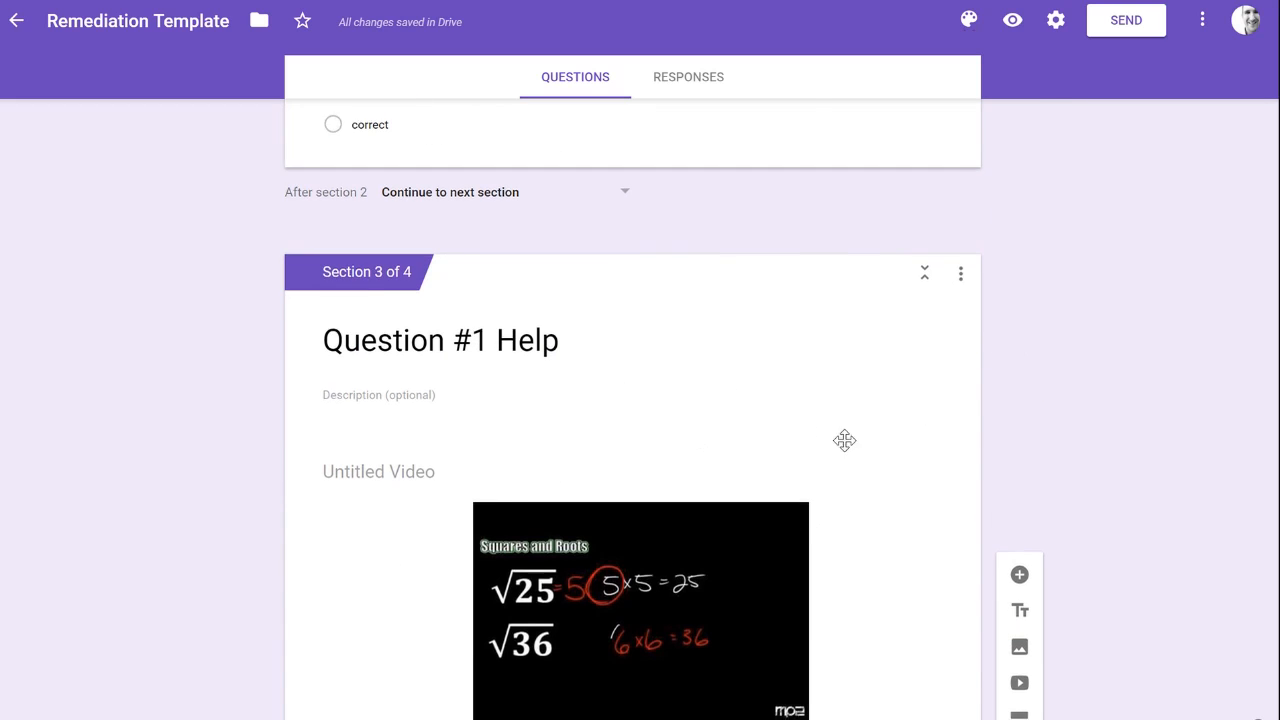
pyautogui.scroll(-2, 846, 450)
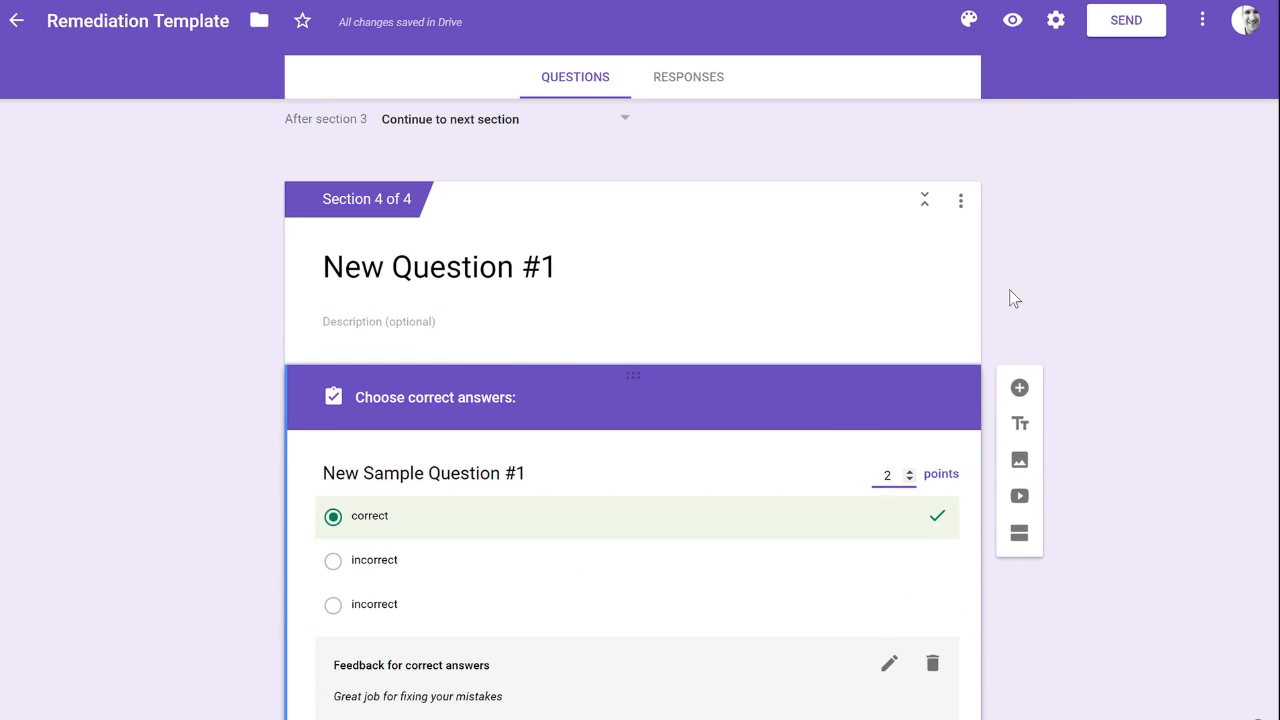
pyautogui.scroll(-1, 1160, 318)
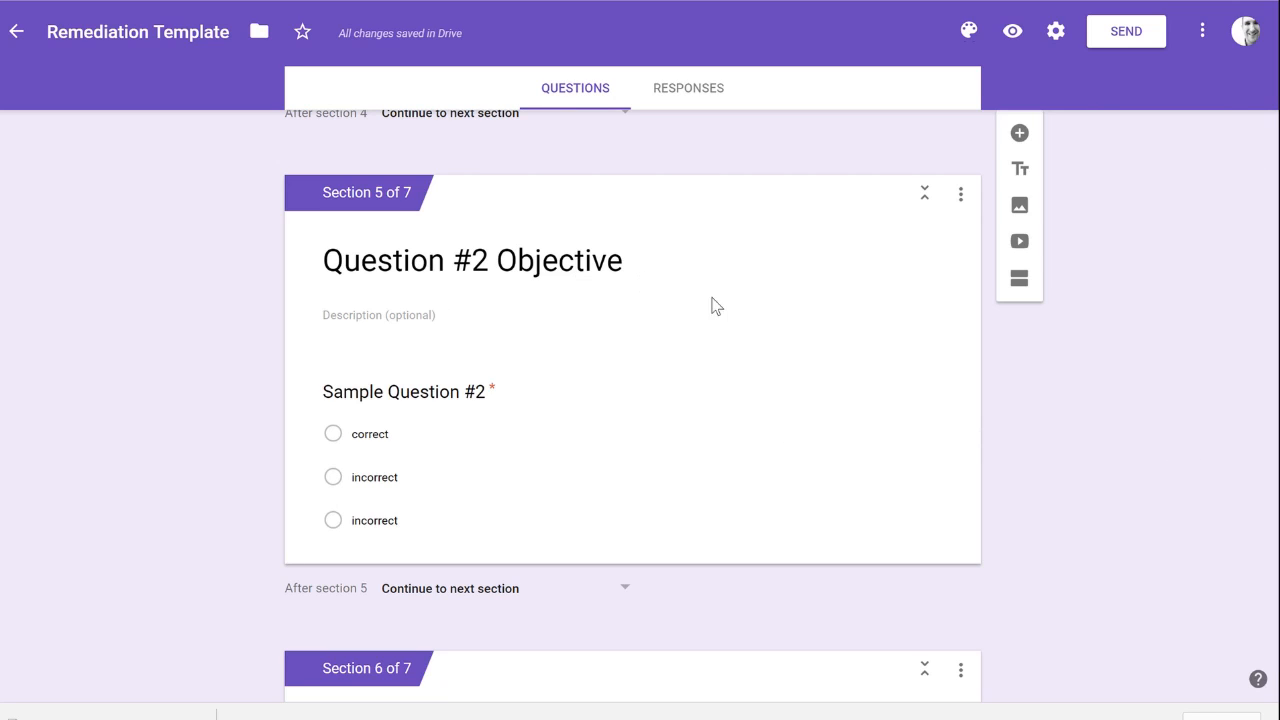
pyautogui.scroll(-5, 943, 411)
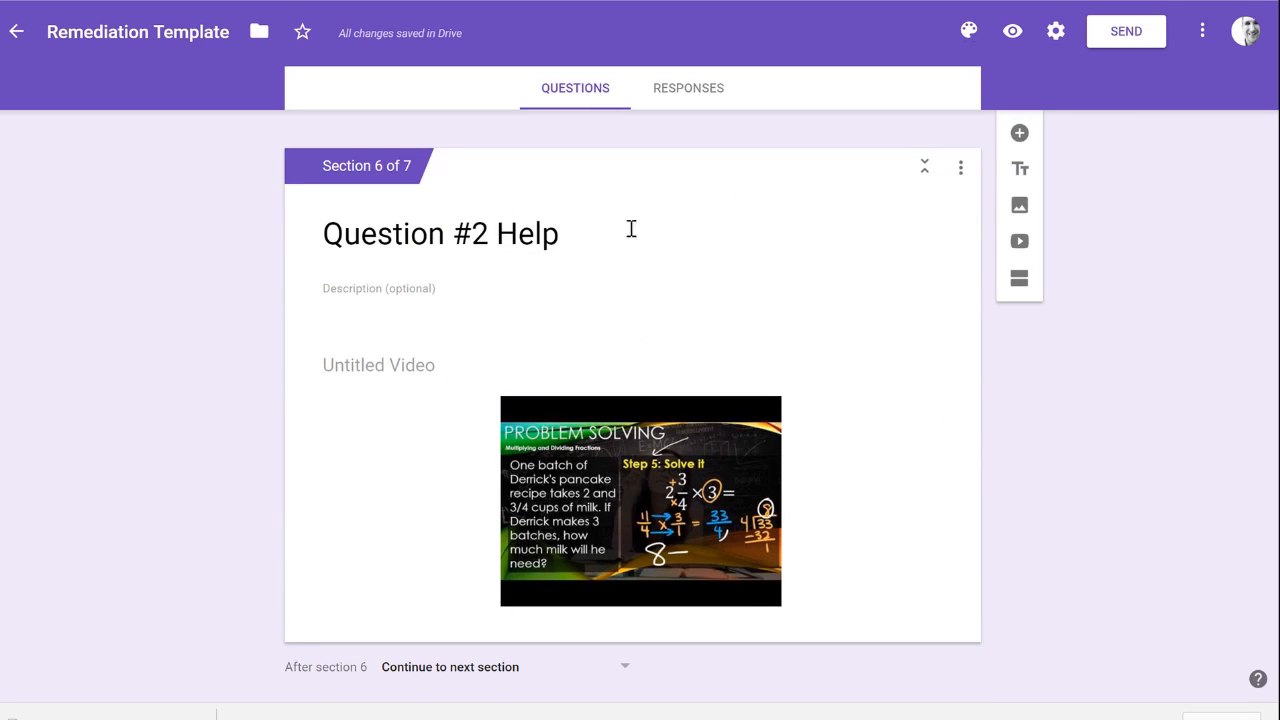
pyautogui.scroll(-4, 963, 368)
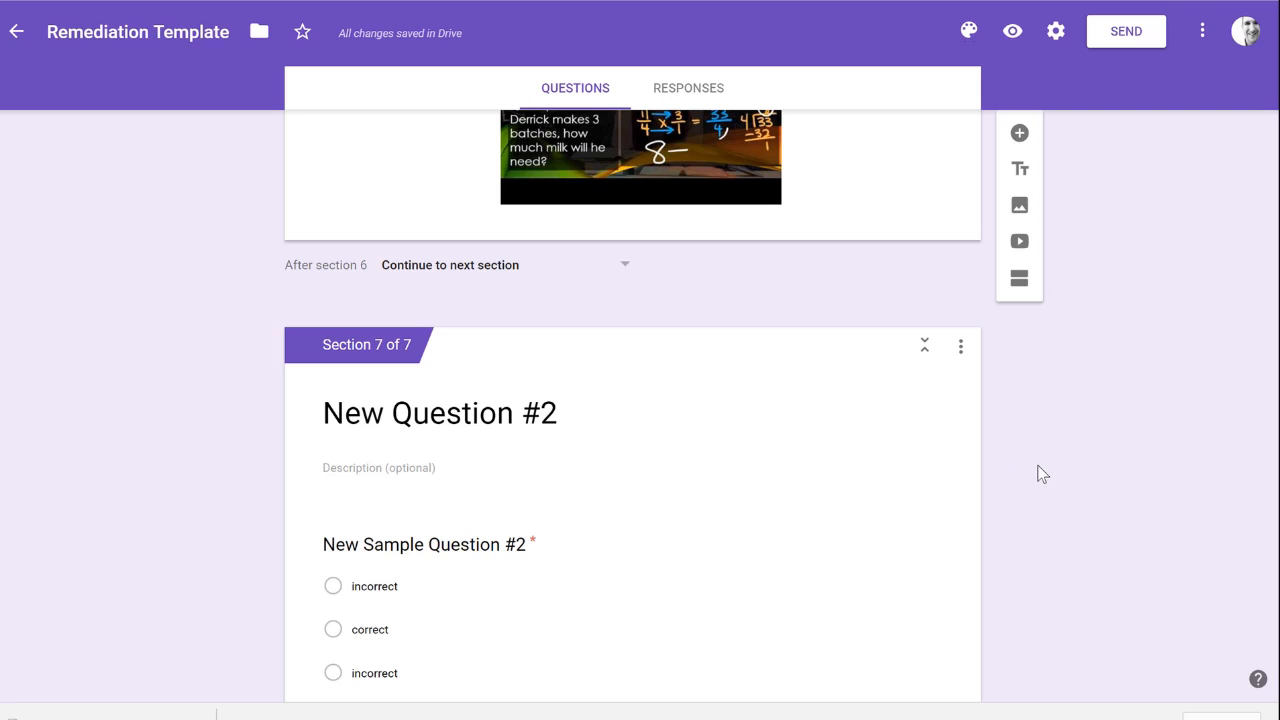
pyautogui.scroll(10, 1040, 474)
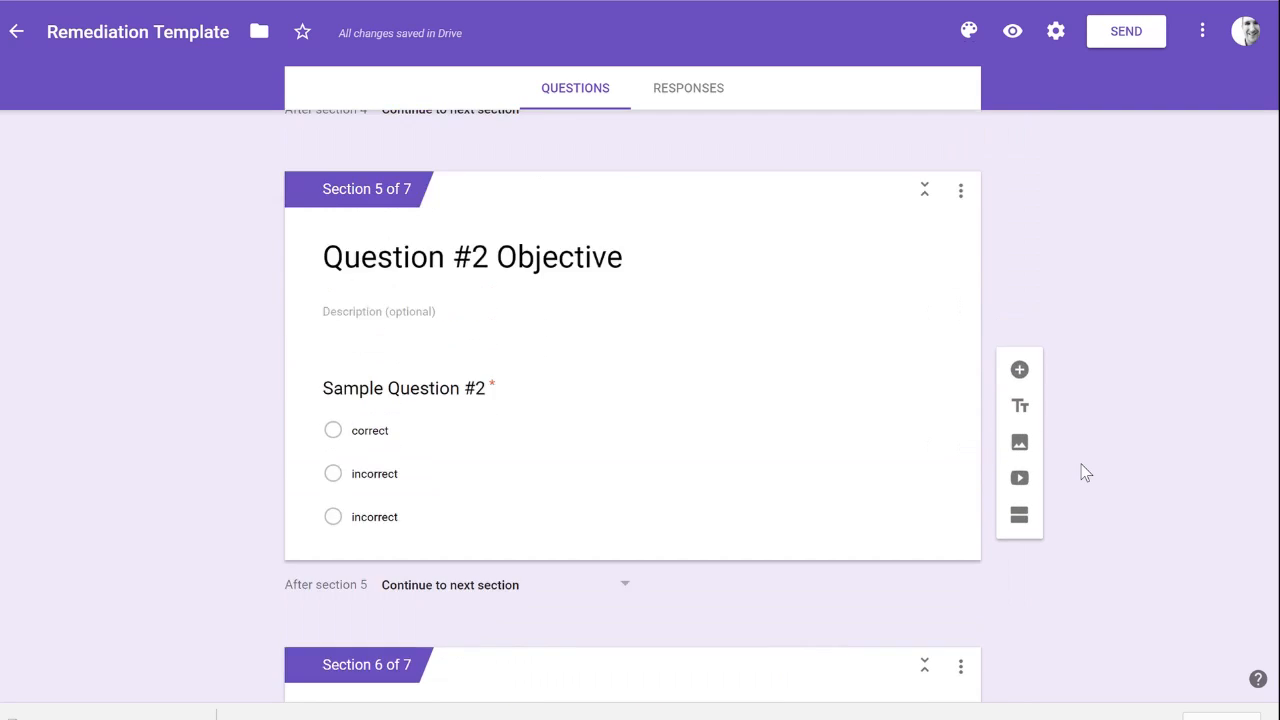
pyautogui.scroll(1, 1085, 472)
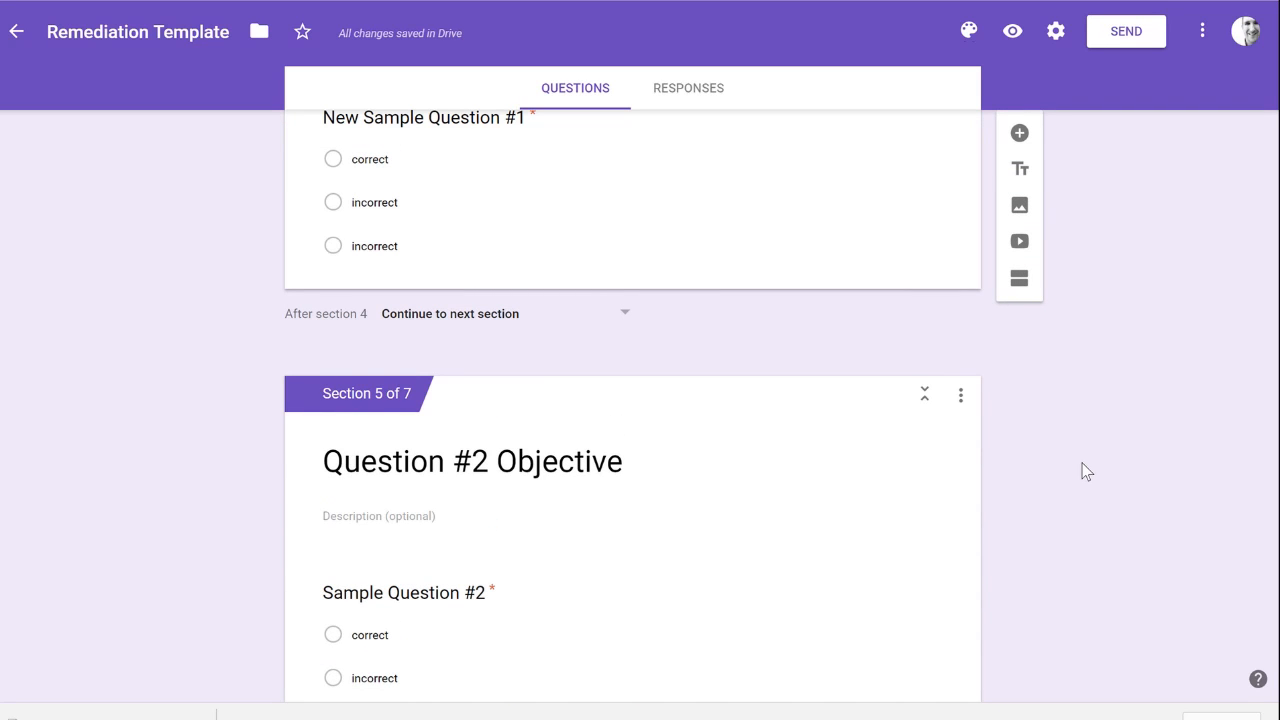
# - Turn on answer-based section branching for Sample Question #1 and send the "correct" option to section 5 (Question #2 Objective)
pyautogui.scroll(6, 1087, 471)
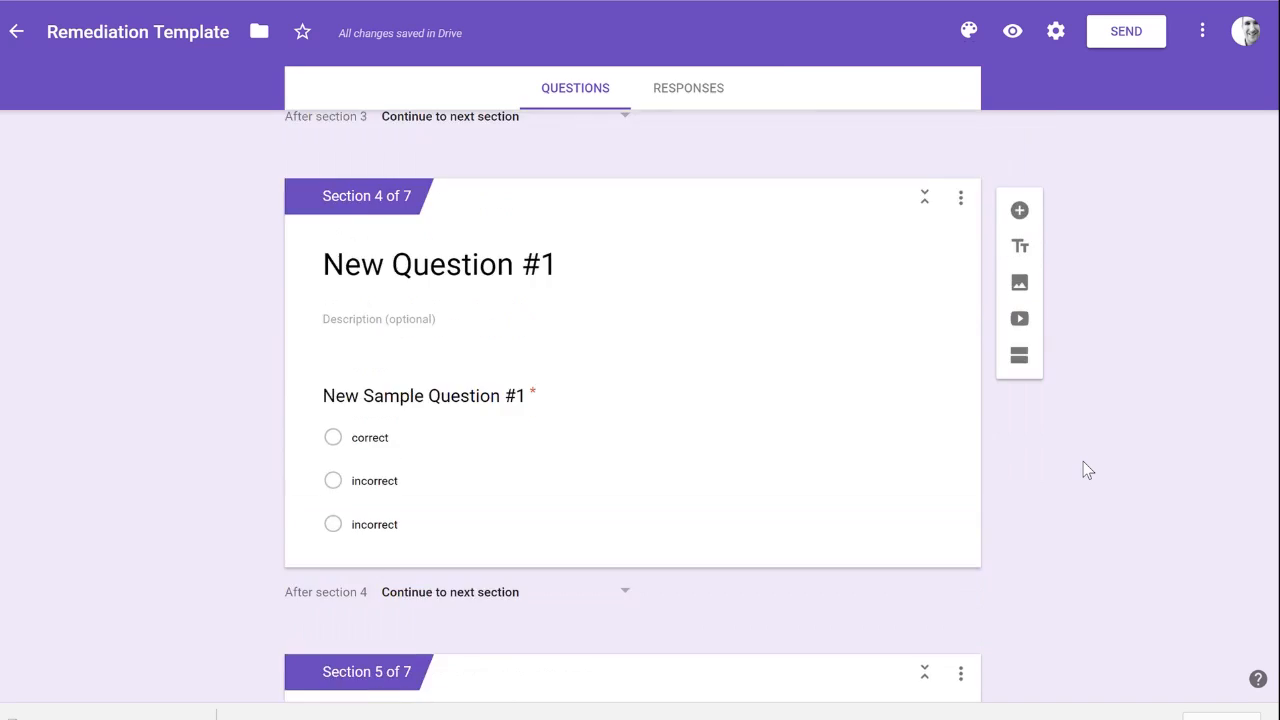
pyautogui.scroll(7, 1085, 466)
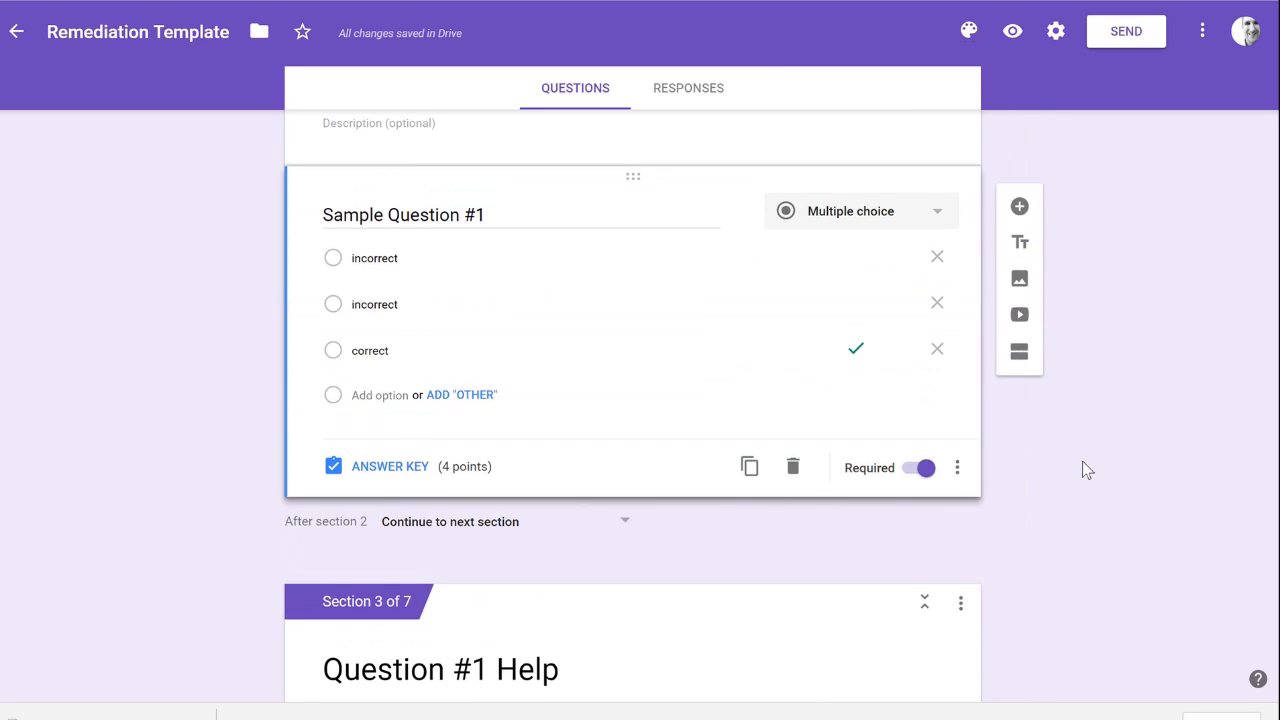
pyautogui.scroll(2, 1179, 470)
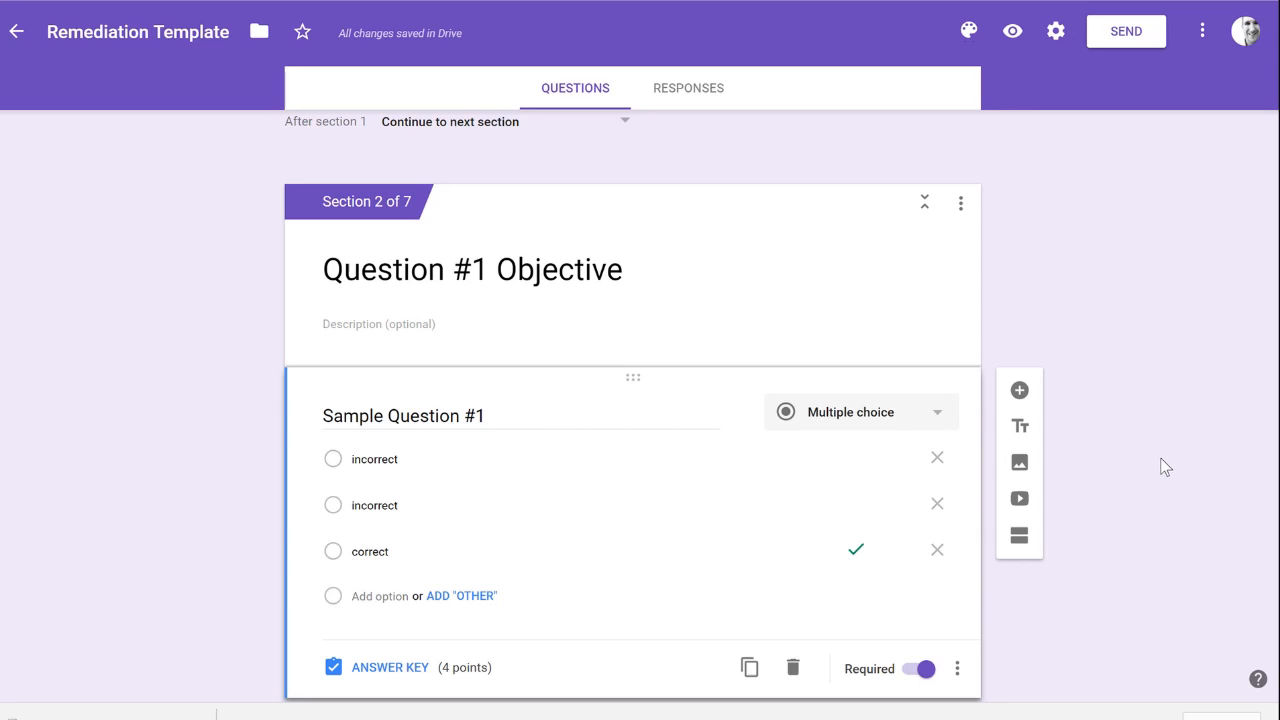
pyautogui.scroll(-1, 1150, 445)
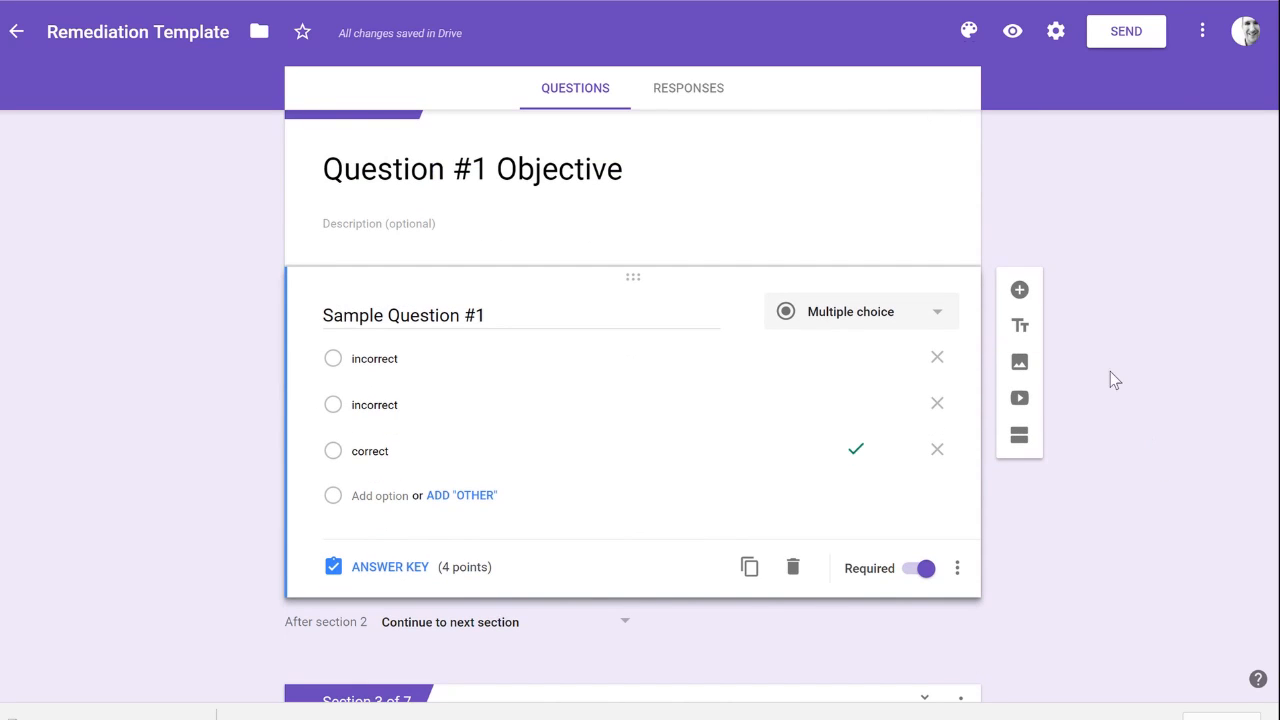
pyautogui.click(627, 364)
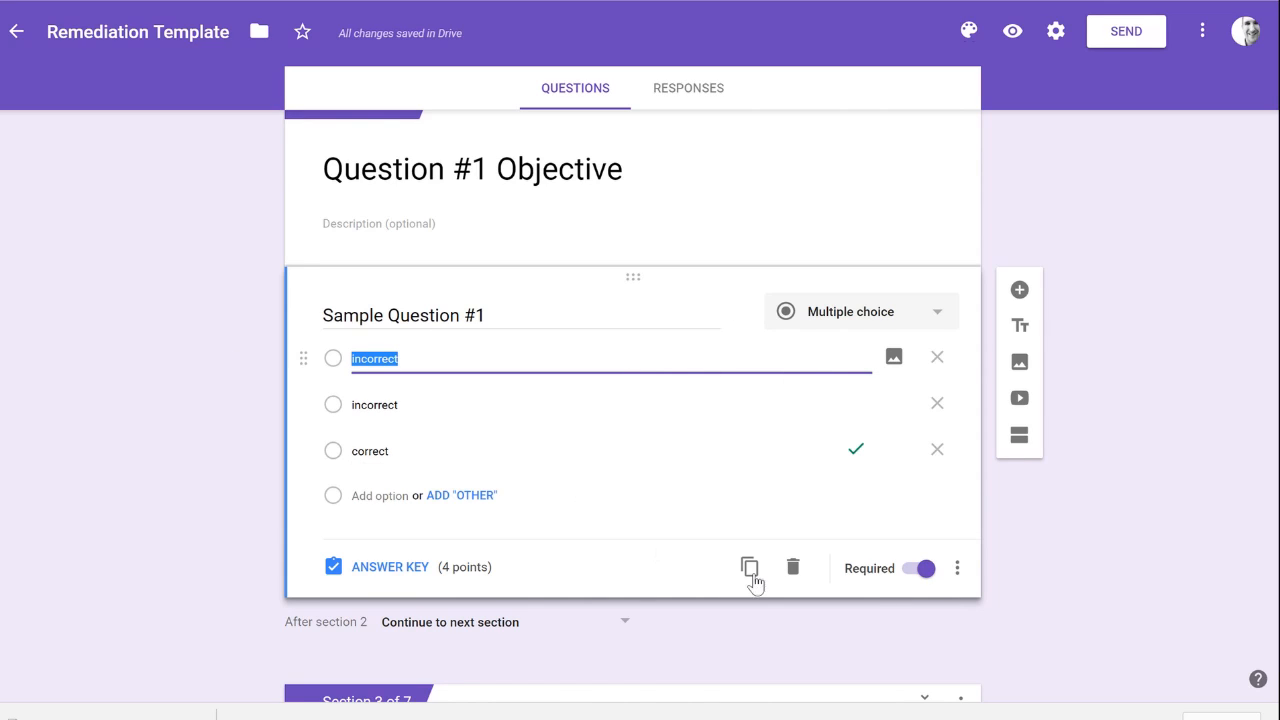
pyautogui.click(957, 570)
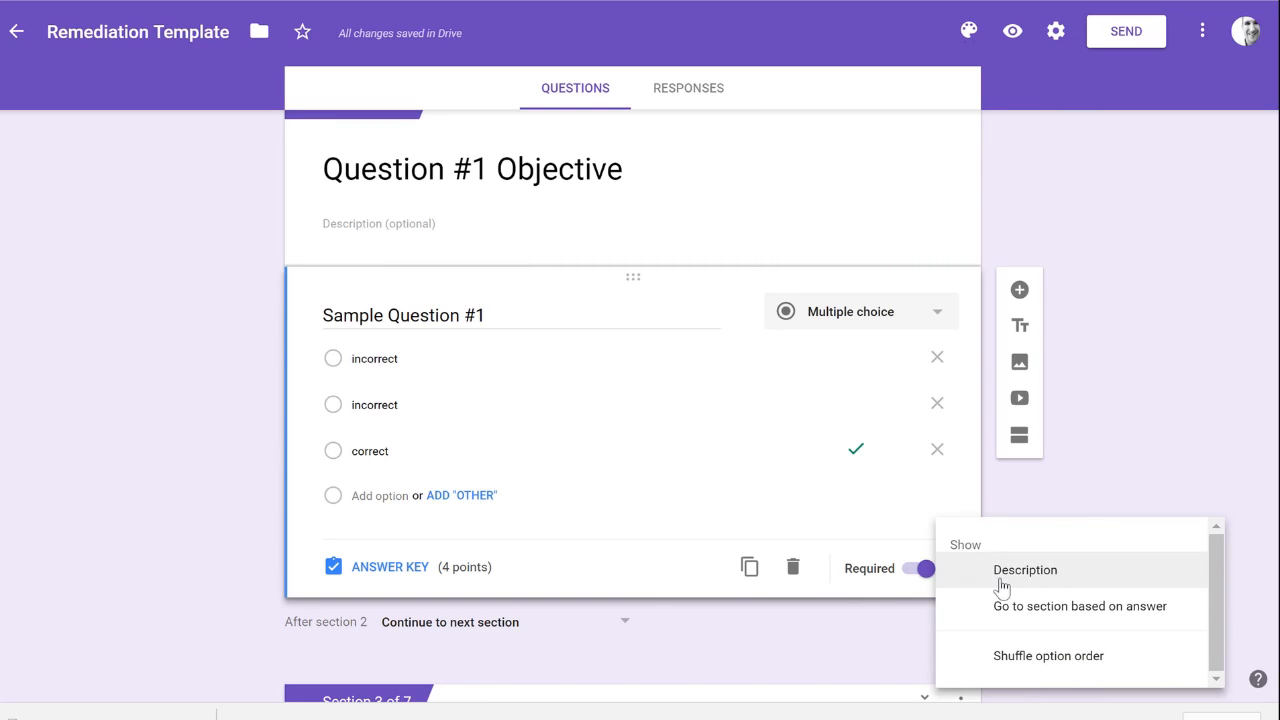
pyautogui.click(1082, 608)
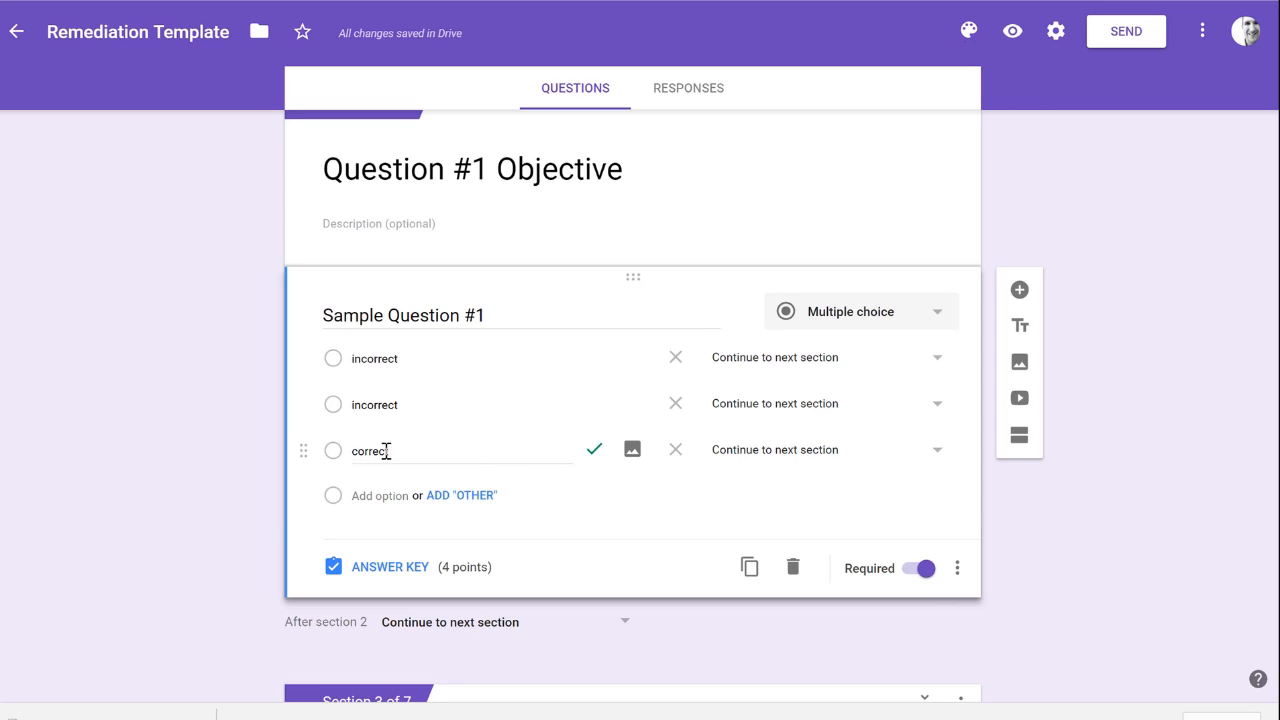
pyautogui.click(775, 452)
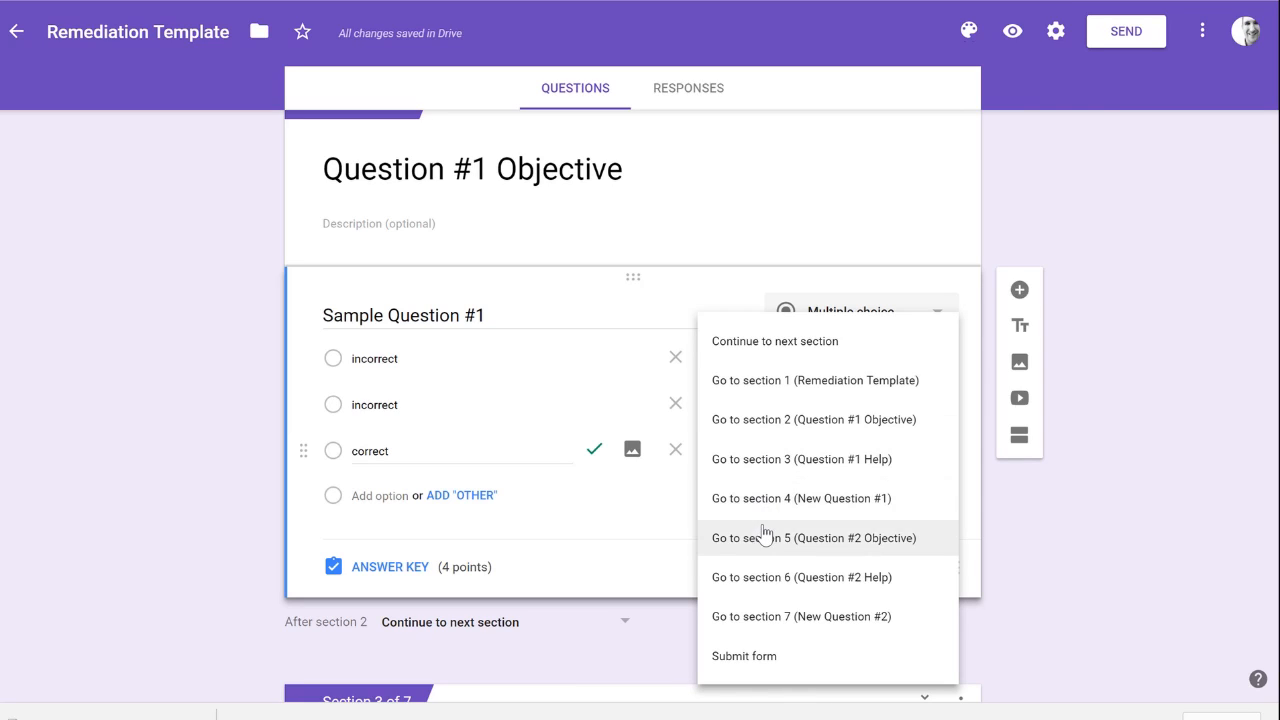
pyautogui.click(910, 543)
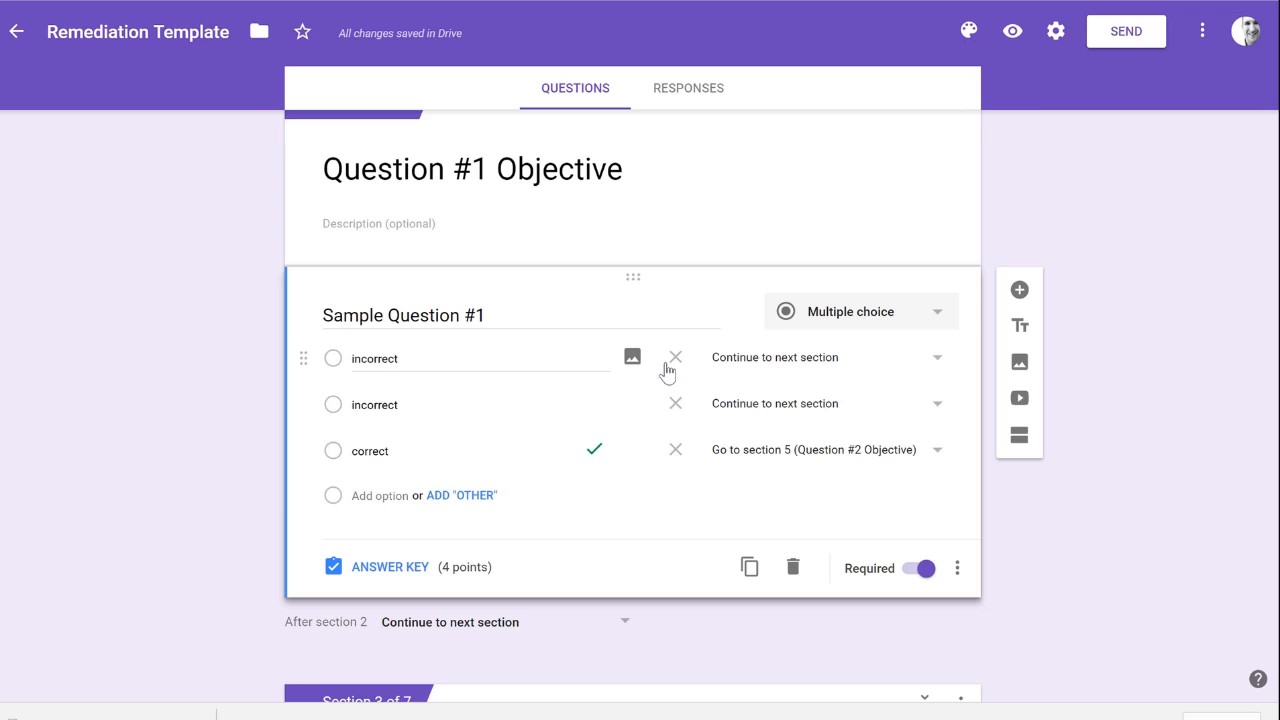
# - Turn on answer-based section branching for Sample Question #2 and set its "correct" option to Submit form
pyautogui.scroll(-5, 843, 406)
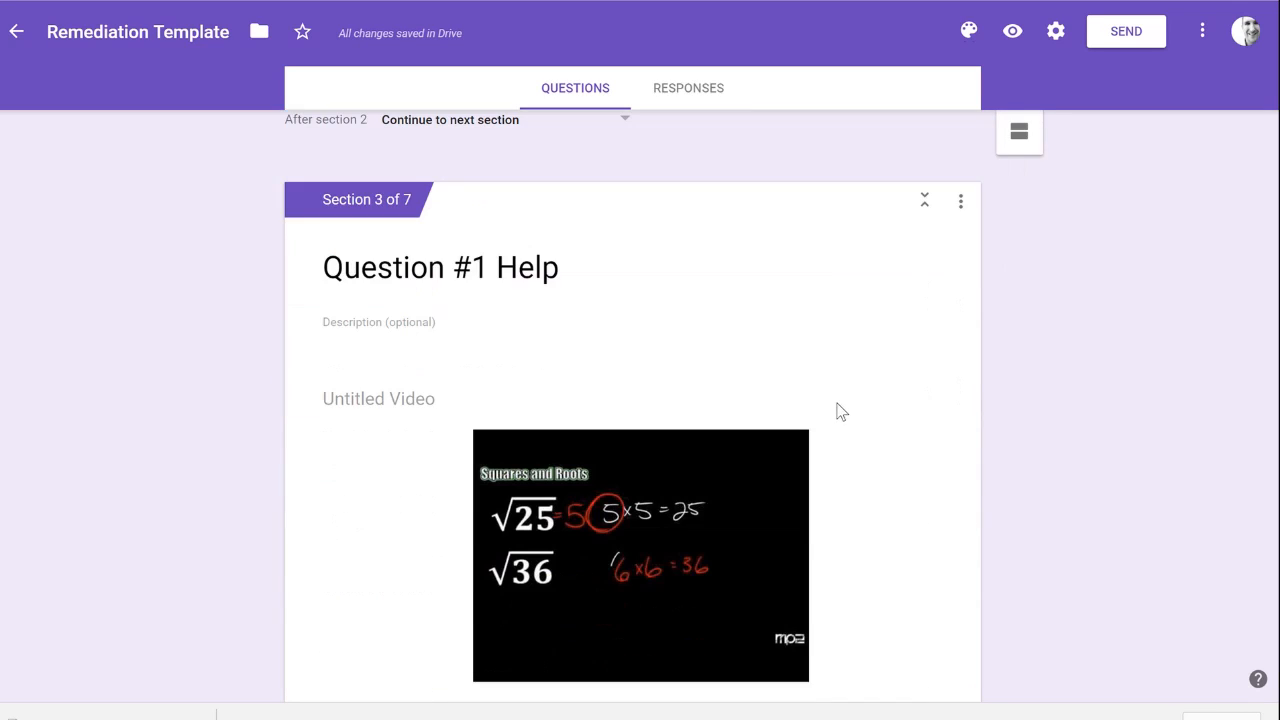
pyautogui.scroll(-4, 846, 441)
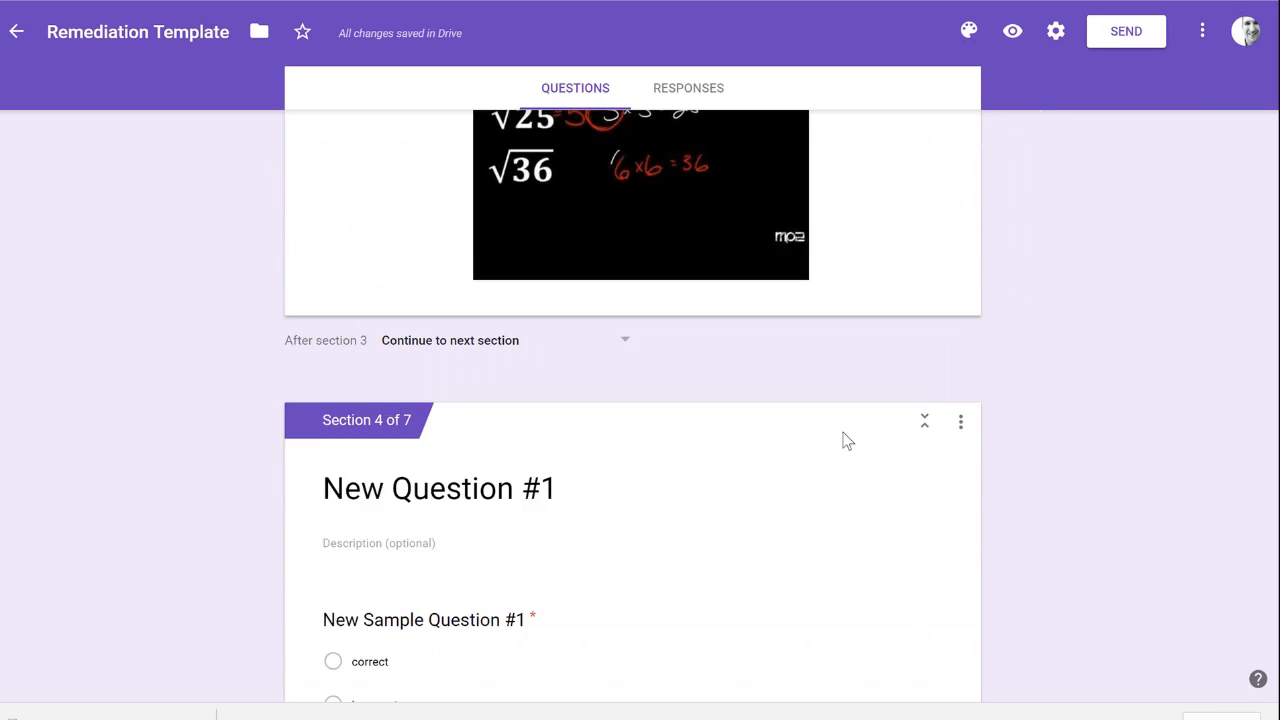
pyautogui.scroll(-2, 846, 440)
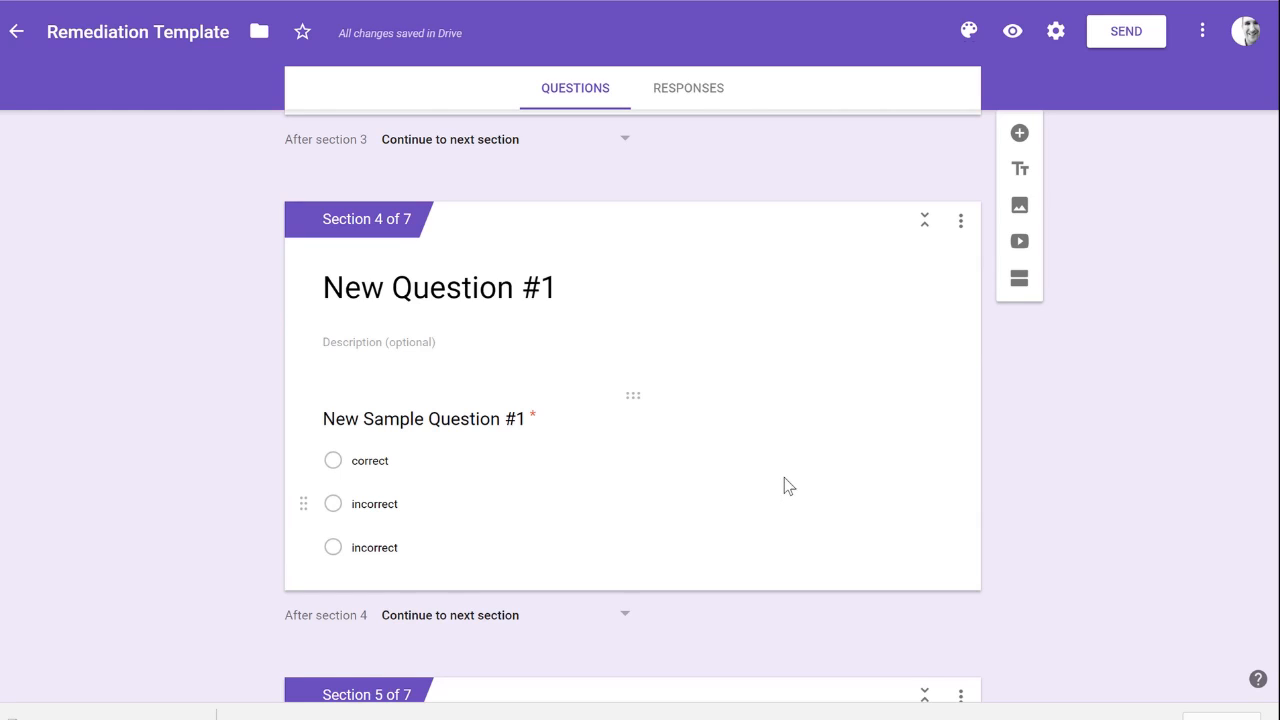
pyautogui.scroll(-3, 784, 477)
pyautogui.scroll(-2, 786, 477)
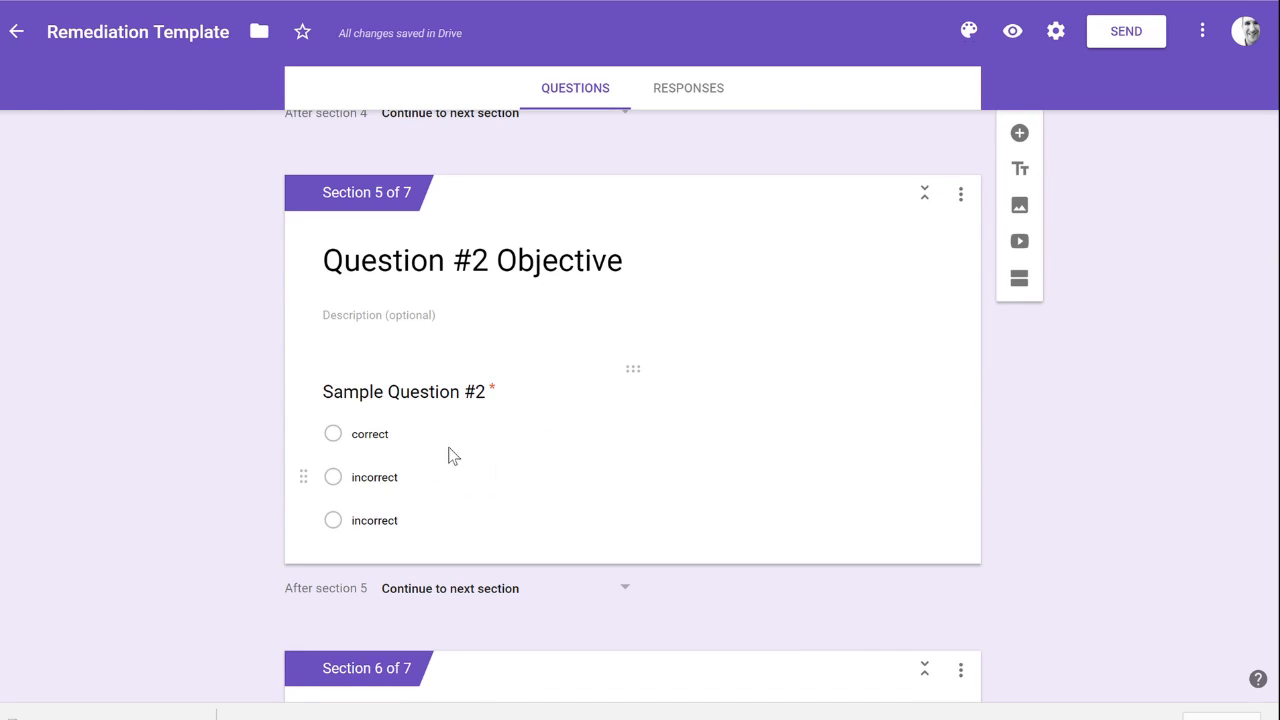
pyautogui.click(533, 468)
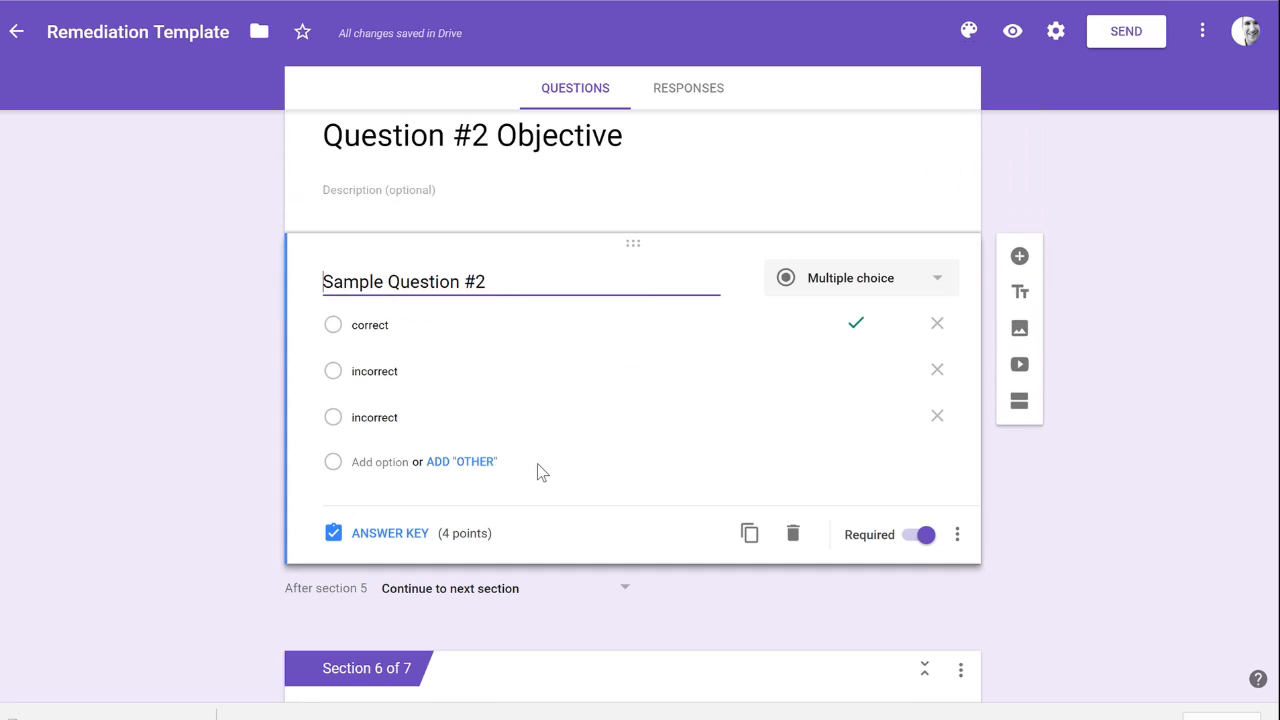
pyautogui.click(957, 534)
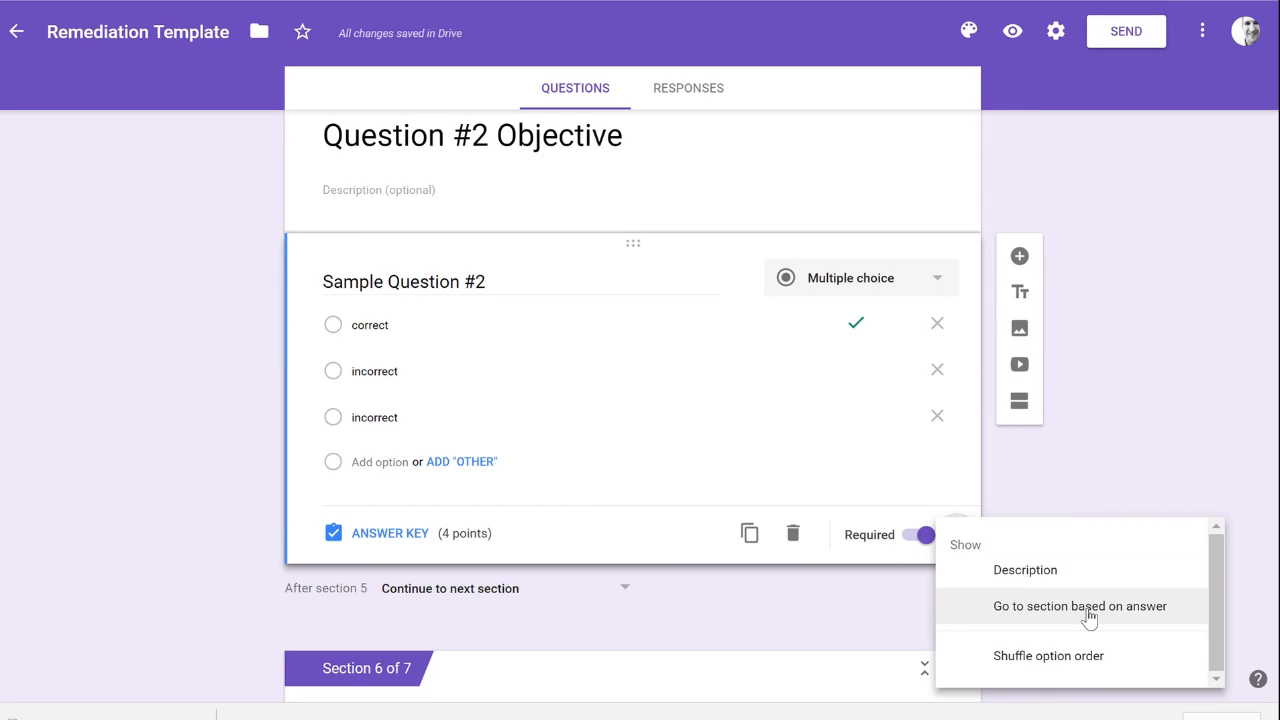
pyautogui.click(1089, 618)
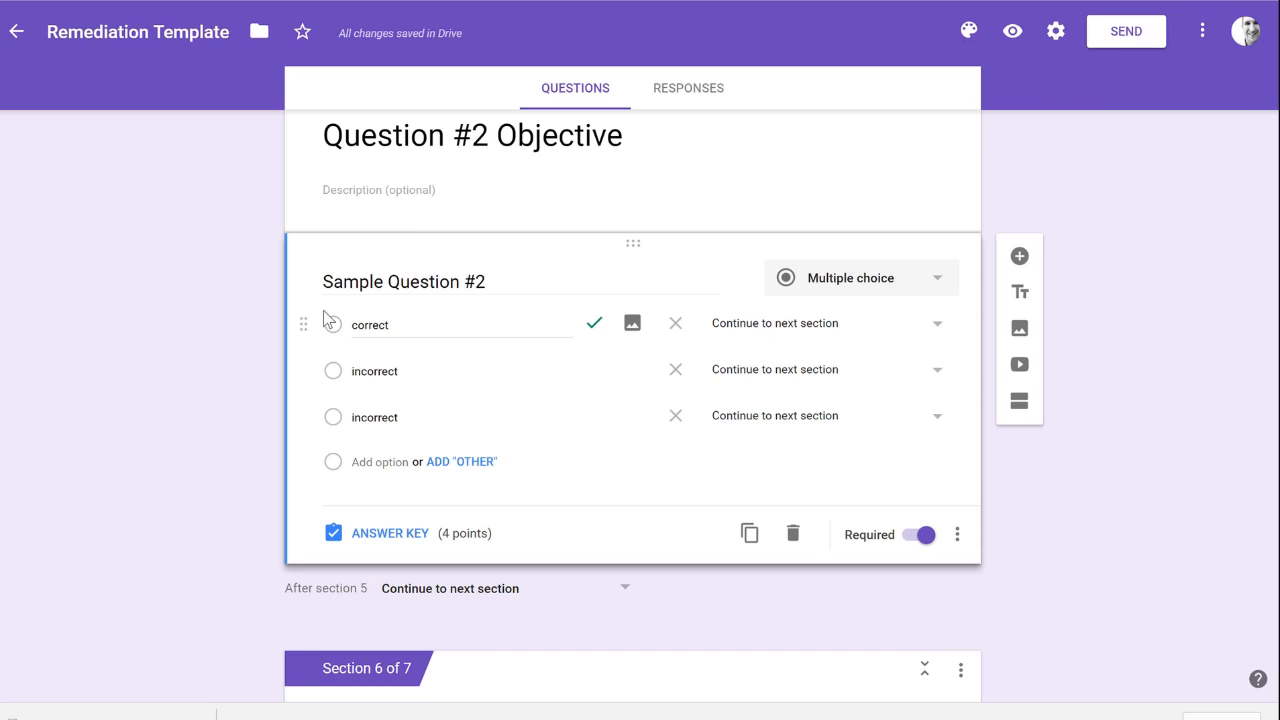
pyautogui.click(776, 328)
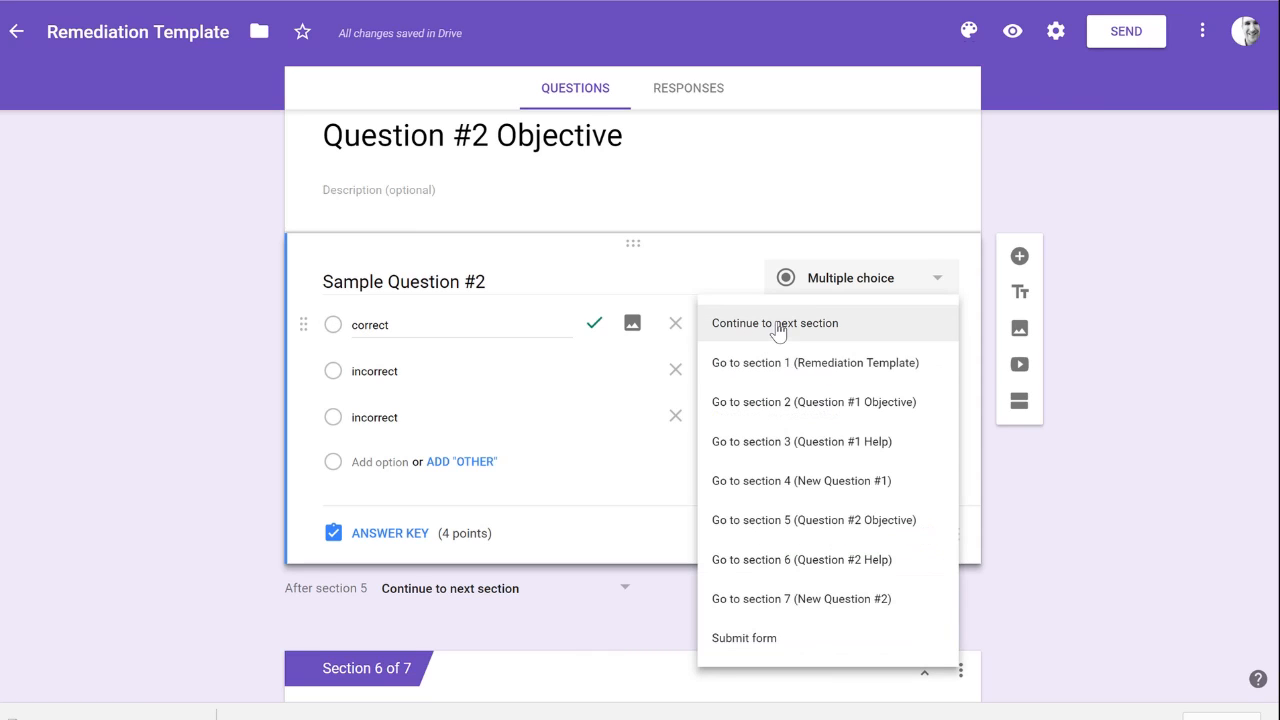
pyautogui.click(833, 640)
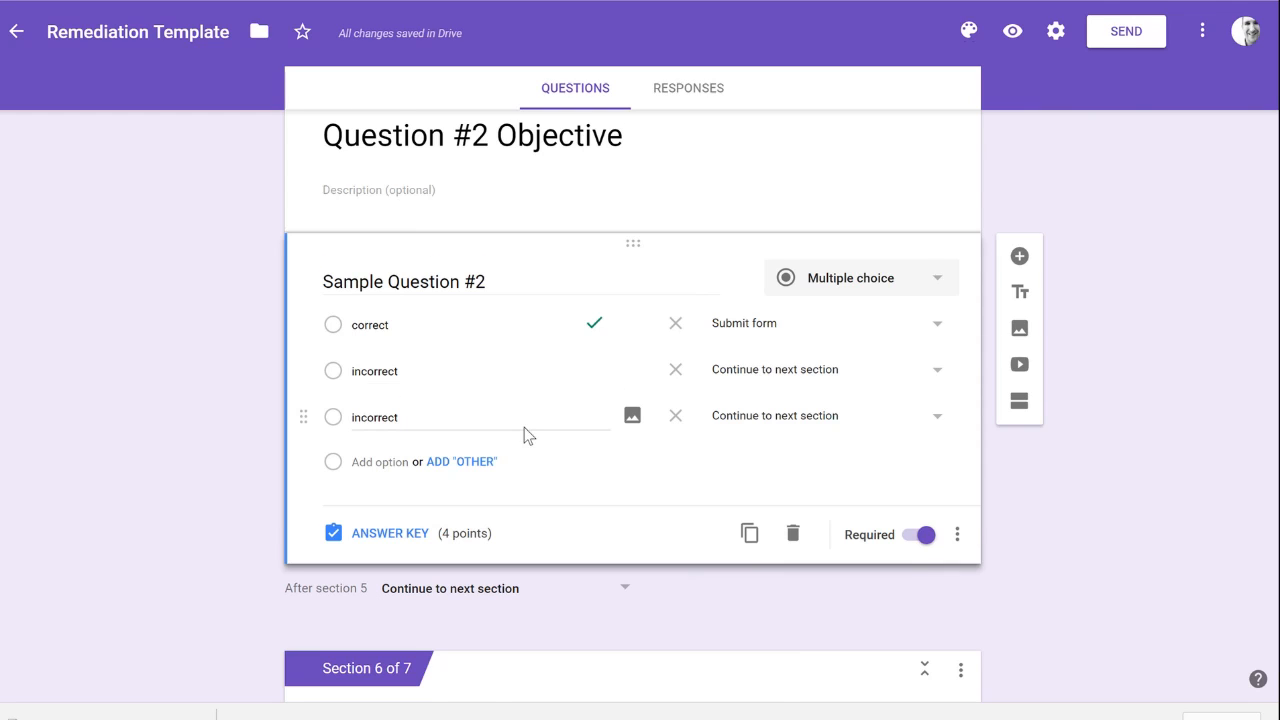
pyautogui.scroll(-5, 525, 432)
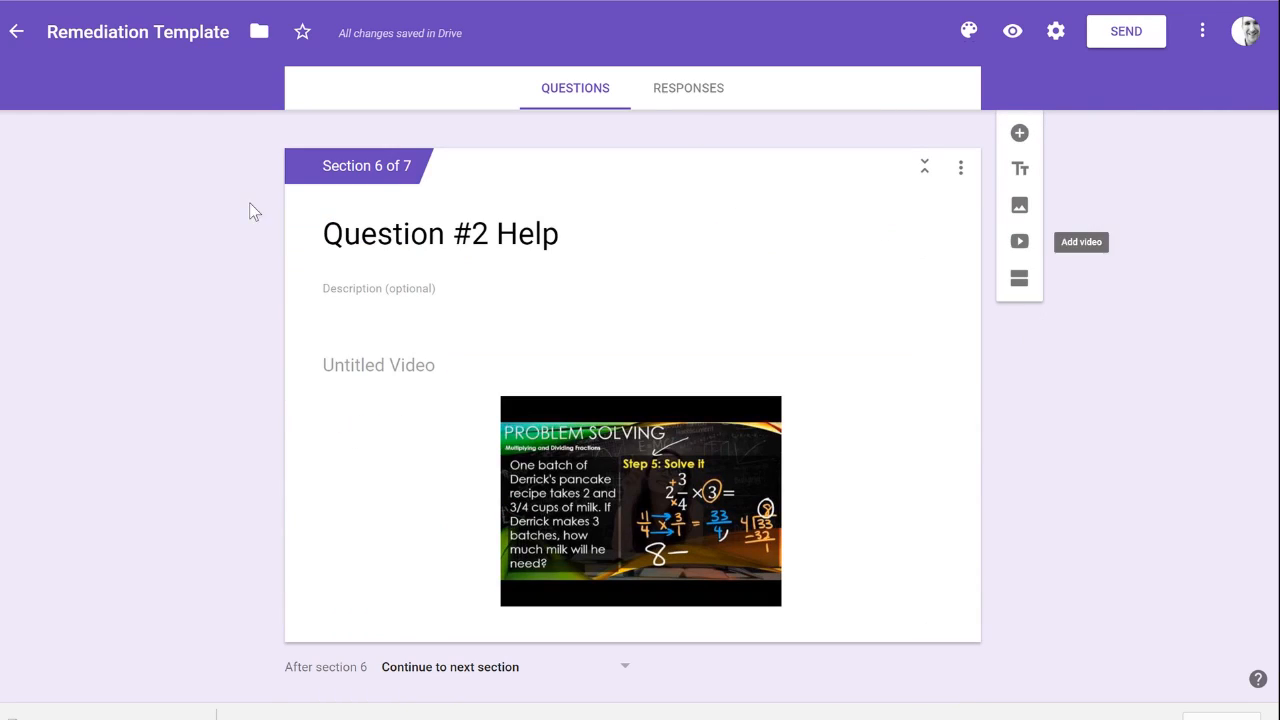
pyautogui.scroll(-4, 896, 395)
pyautogui.scroll(-1, 898, 396)
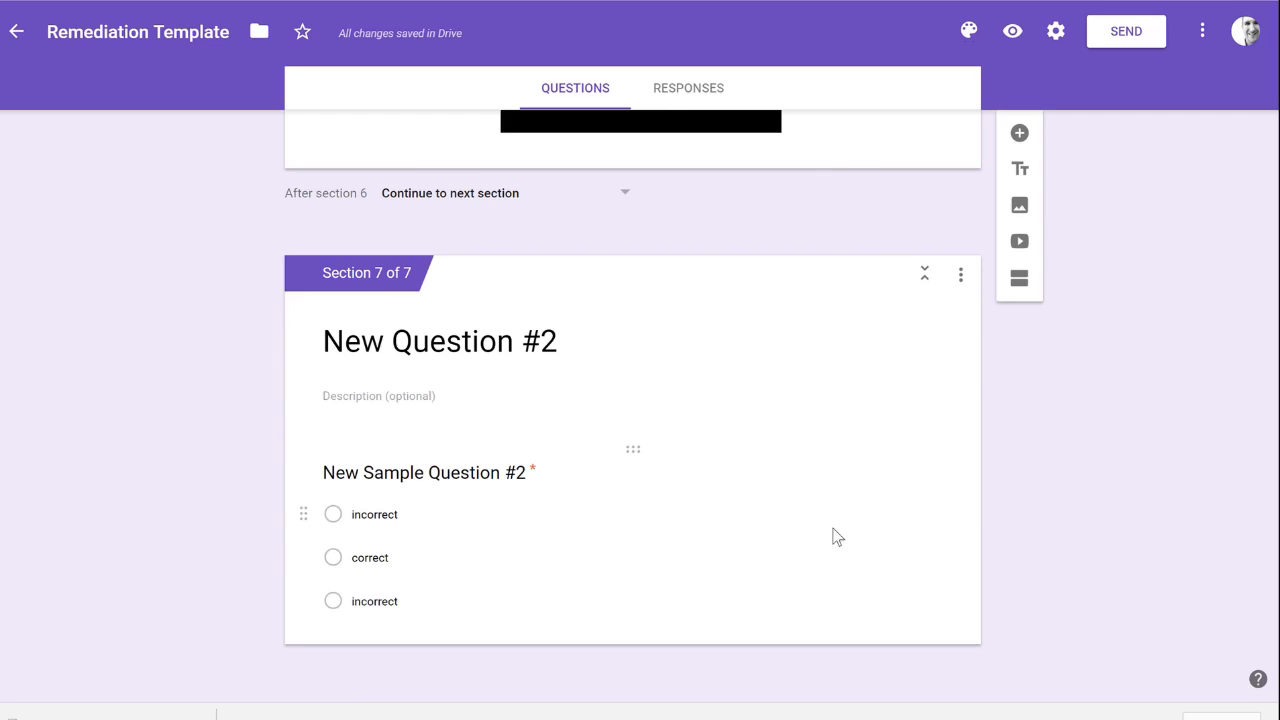
pyautogui.click(836, 530)
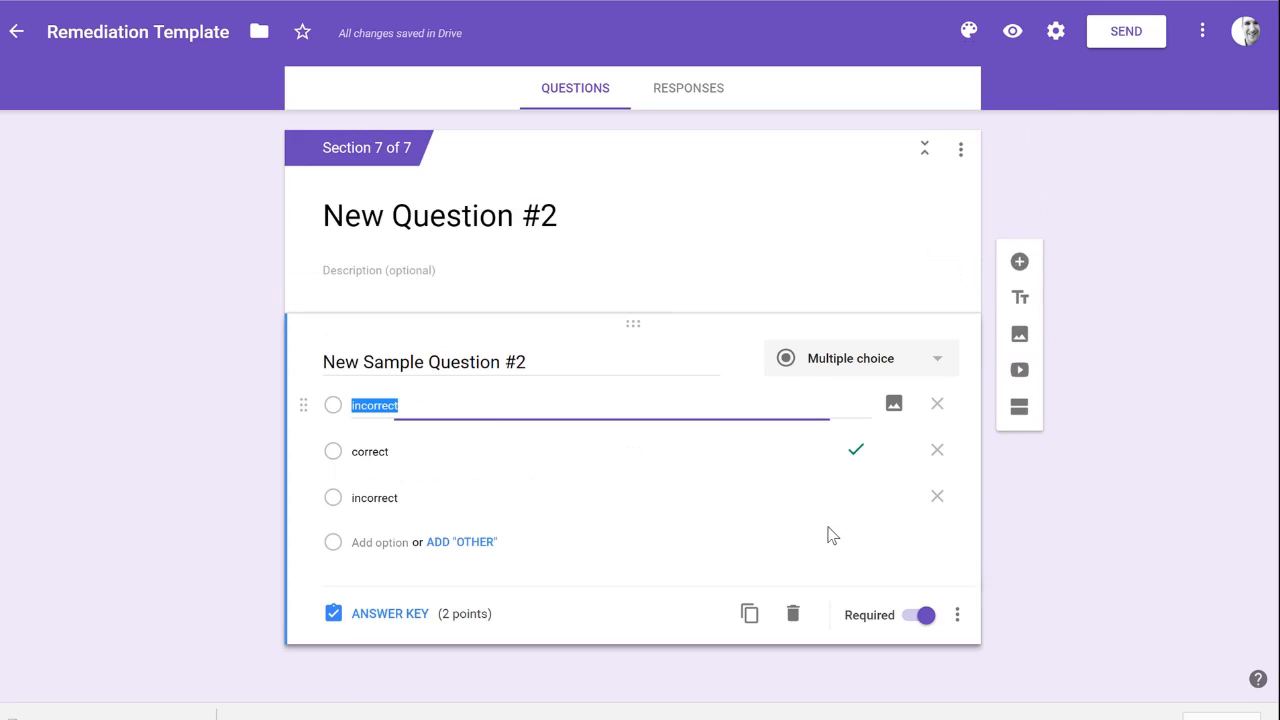
pyautogui.click(957, 614)
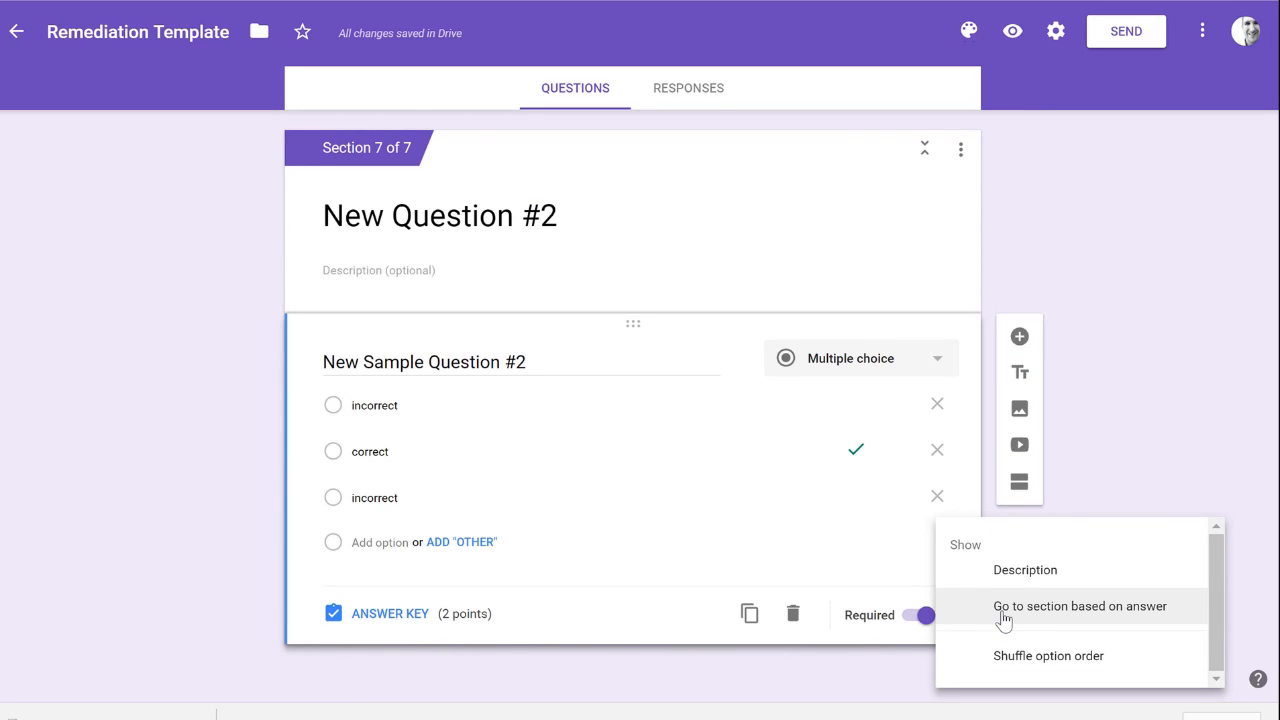
pyautogui.click(1002, 611)
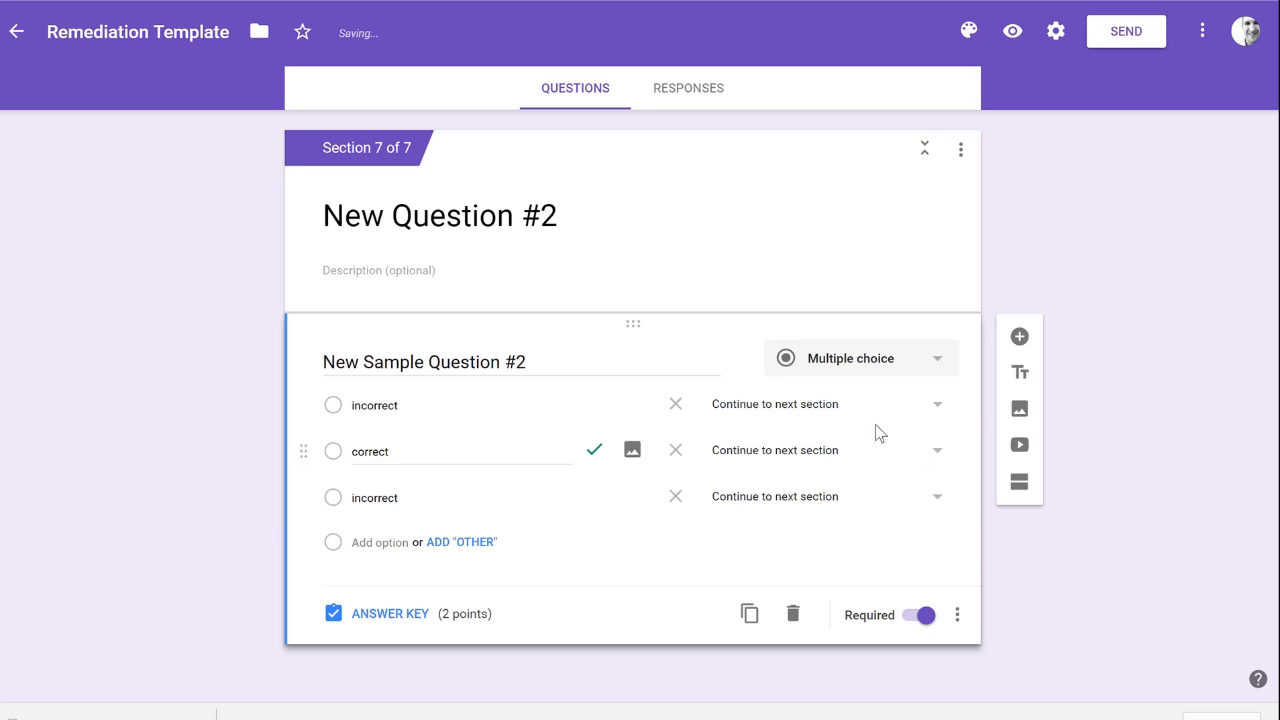
pyautogui.click(838, 406)
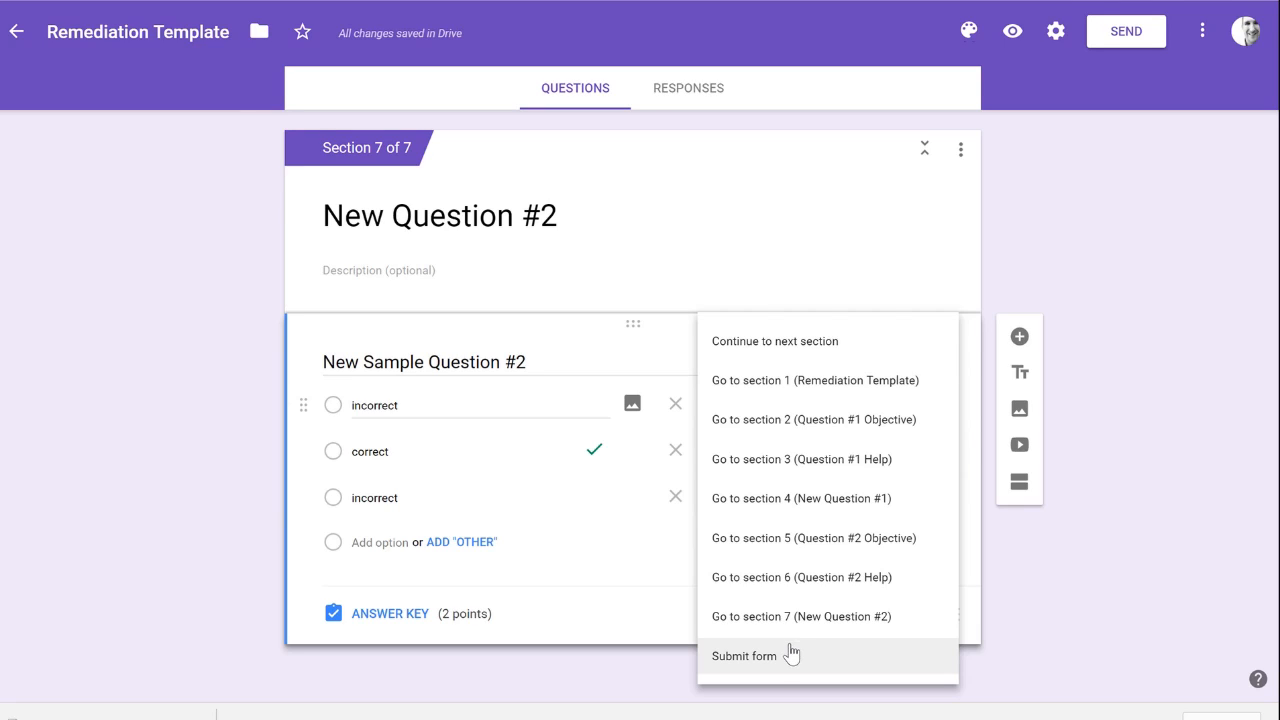
pyautogui.click(1134, 598)
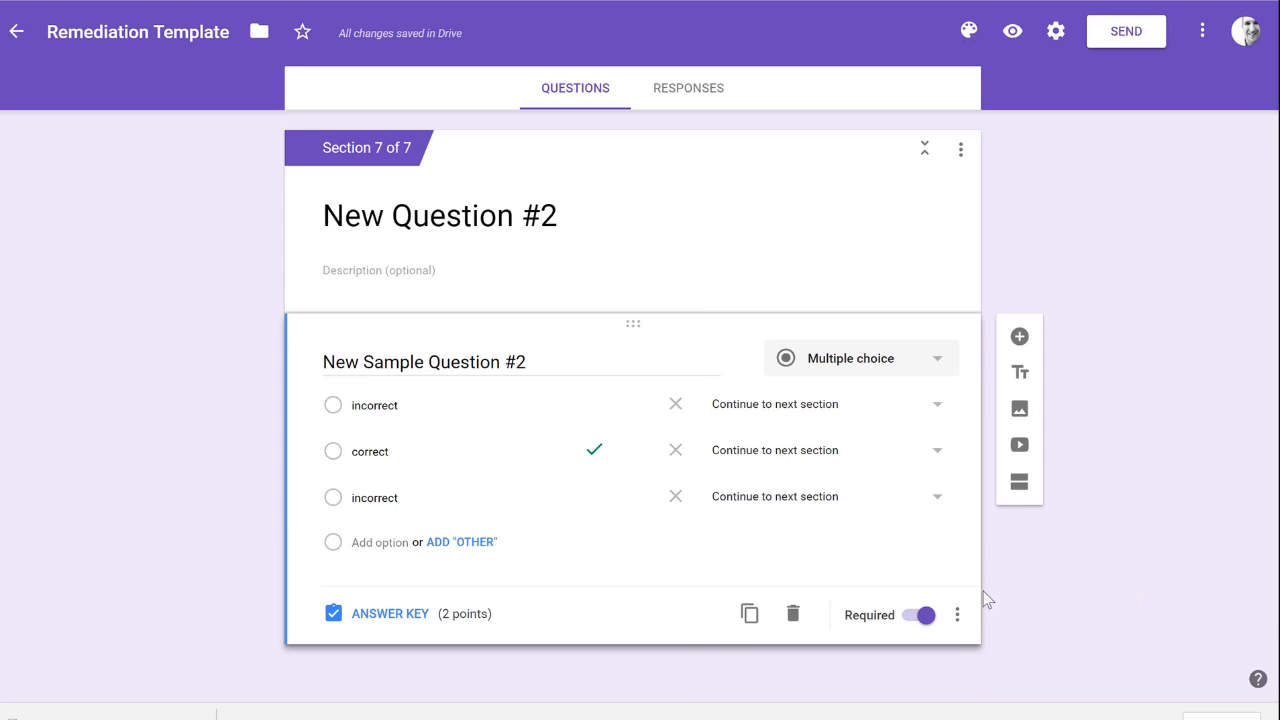
pyautogui.click(958, 618)
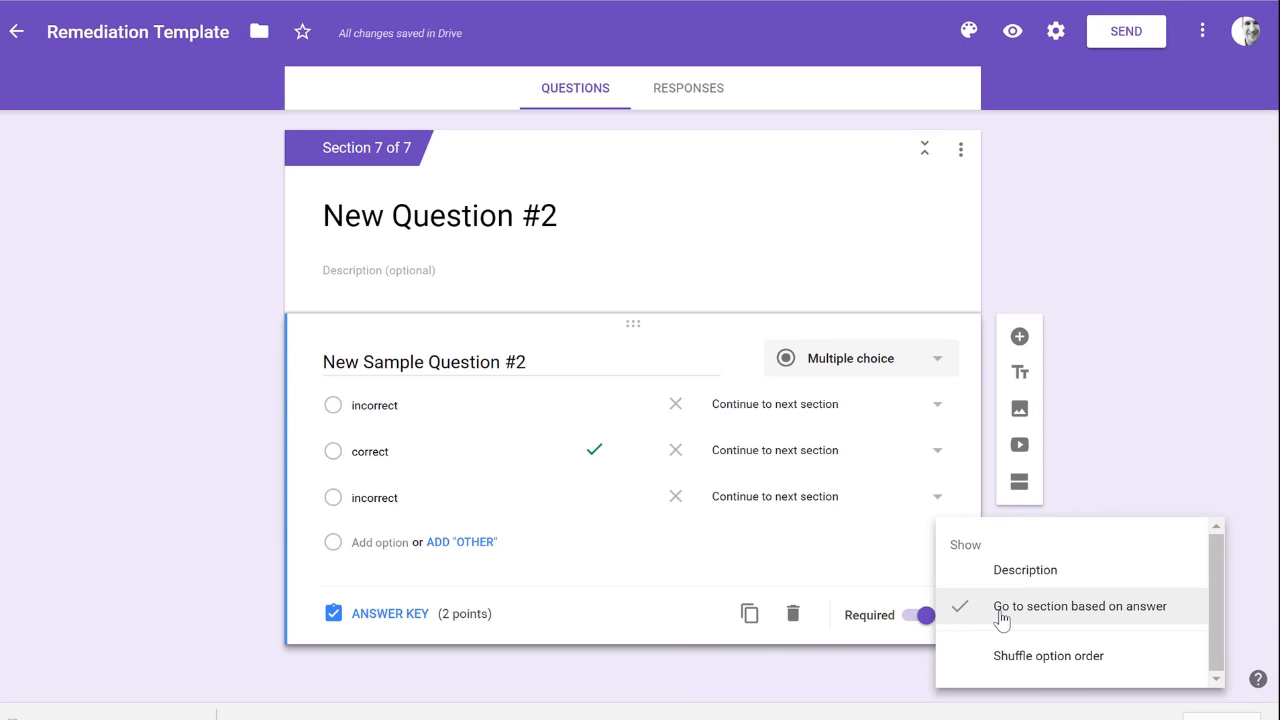
pyautogui.click(1001, 607)
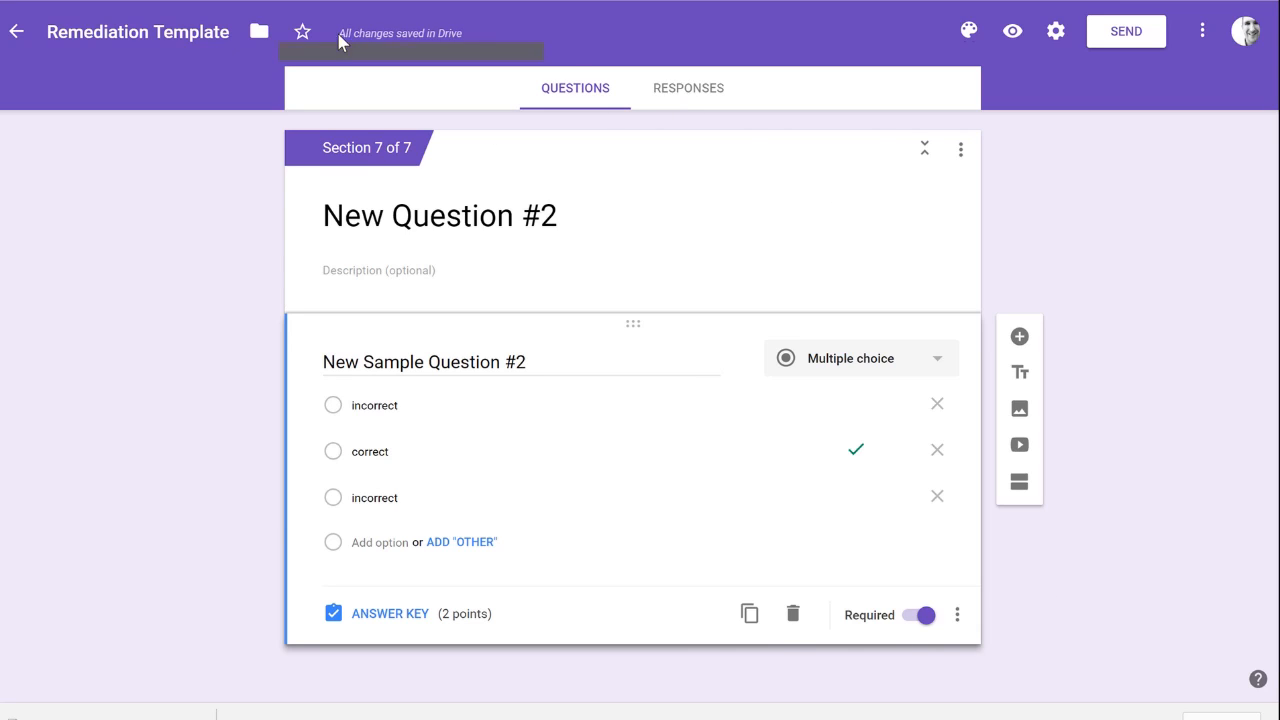
# - Open the live preview of the Remediation Template form and copy its web address
pyautogui.moveTo(380, 42)
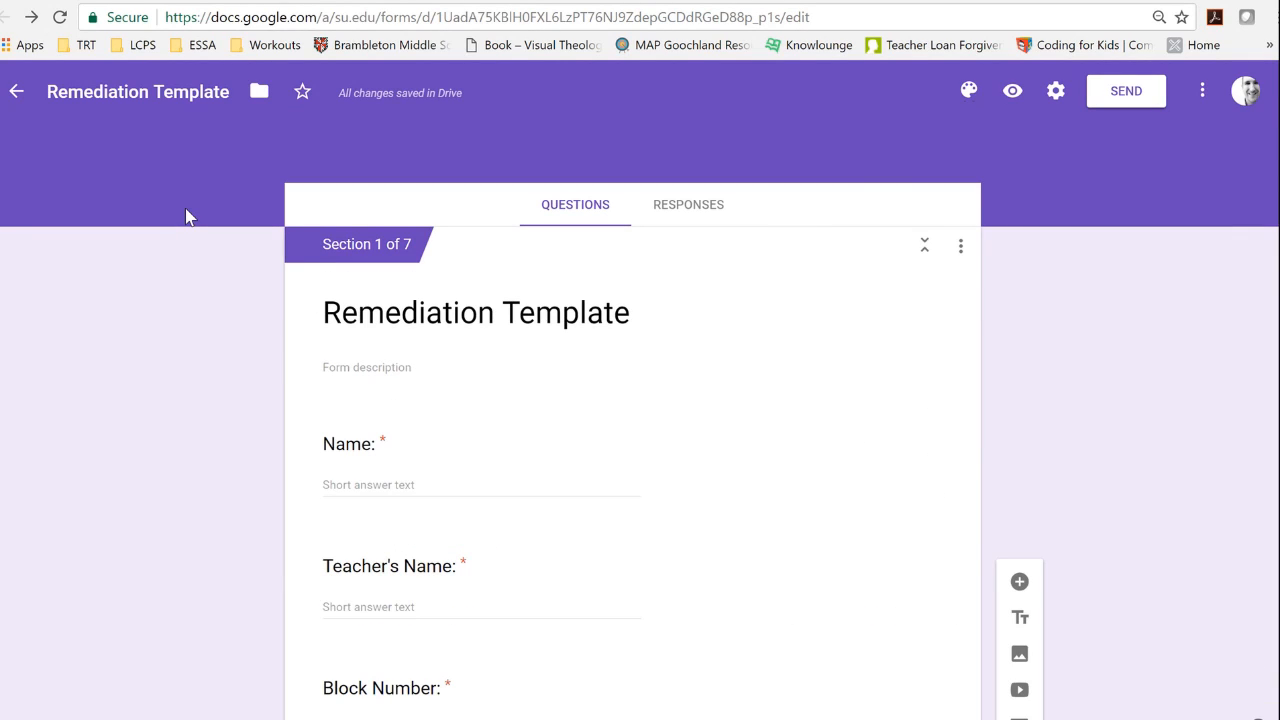
pyautogui.click(1013, 93)
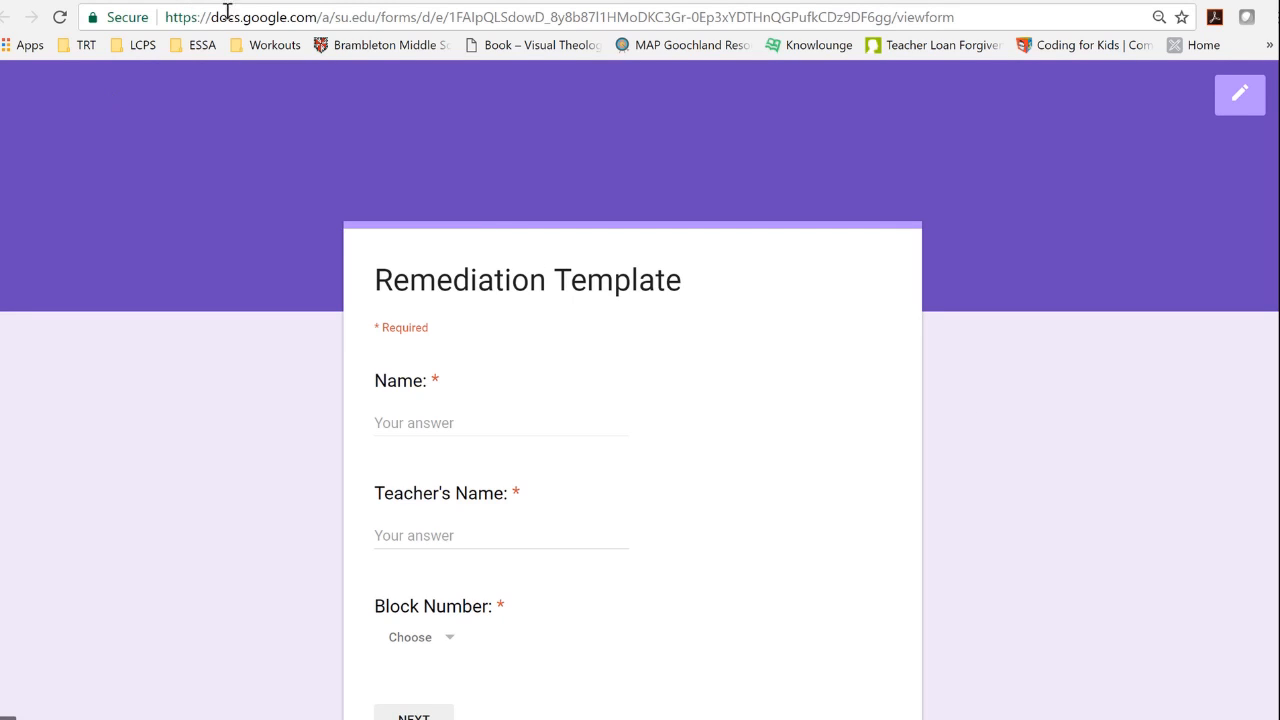
pyautogui.click(746, 17)
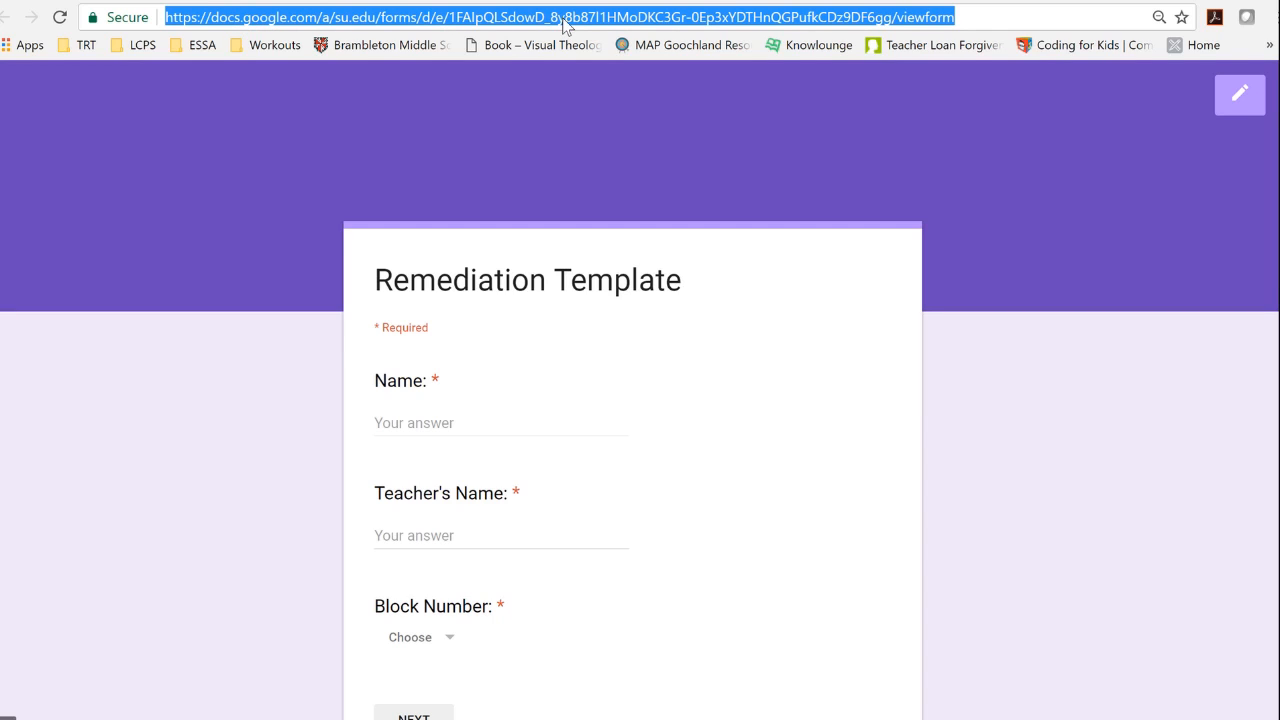
pyautogui.rightClick(566, 26)
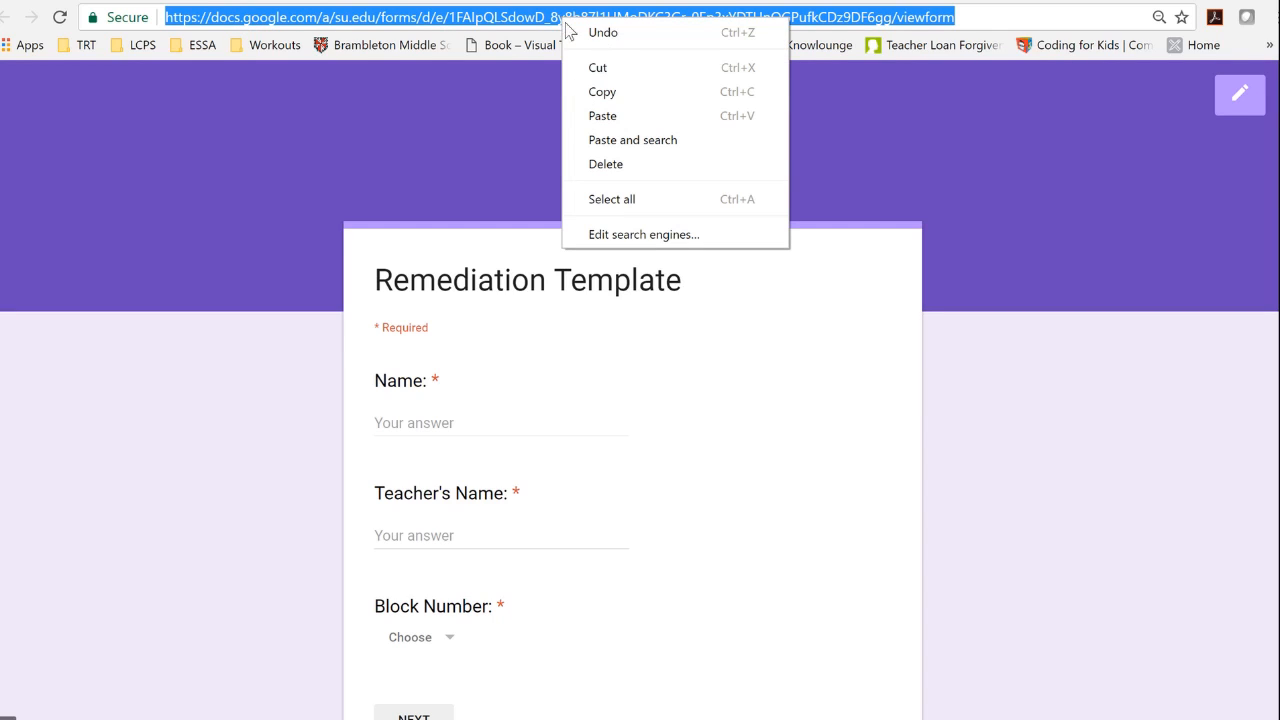
pyautogui.click(609, 93)
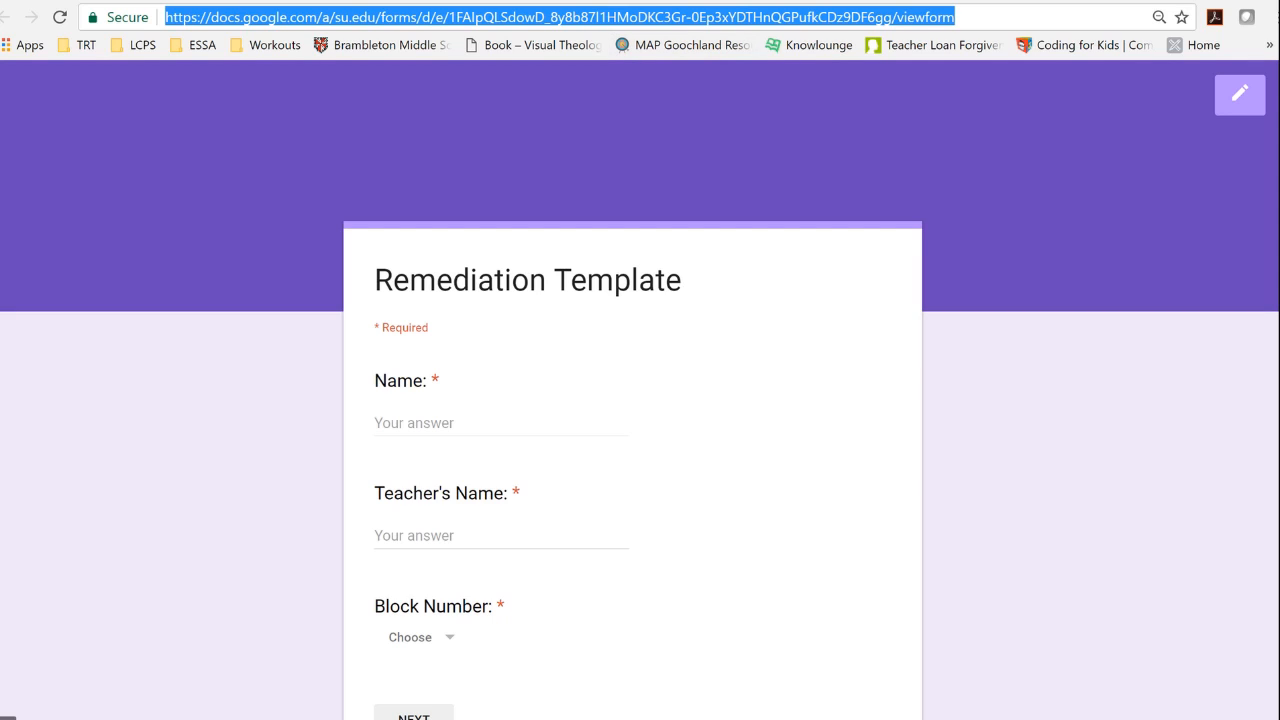
# - Open the QR code generator site qrstuff.com in a new browser tab
pyautogui.hotkey('ctrl', 't')
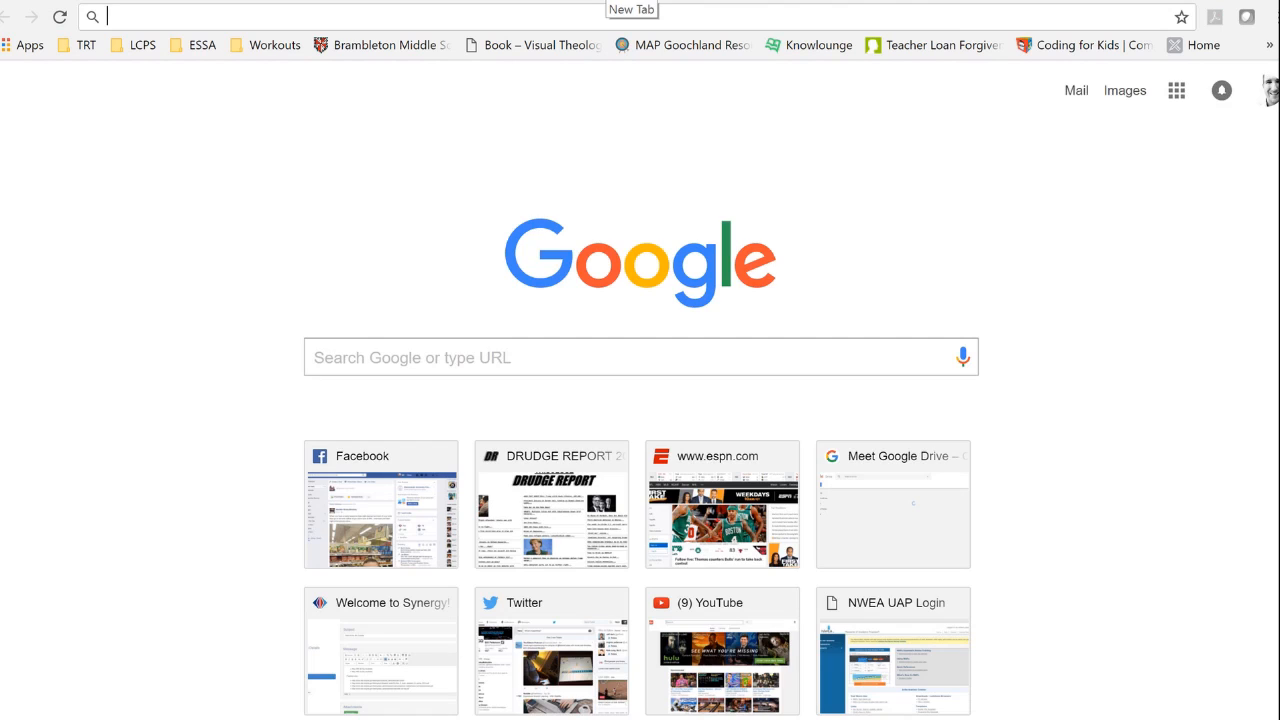
pyautogui.write('qrstuf')
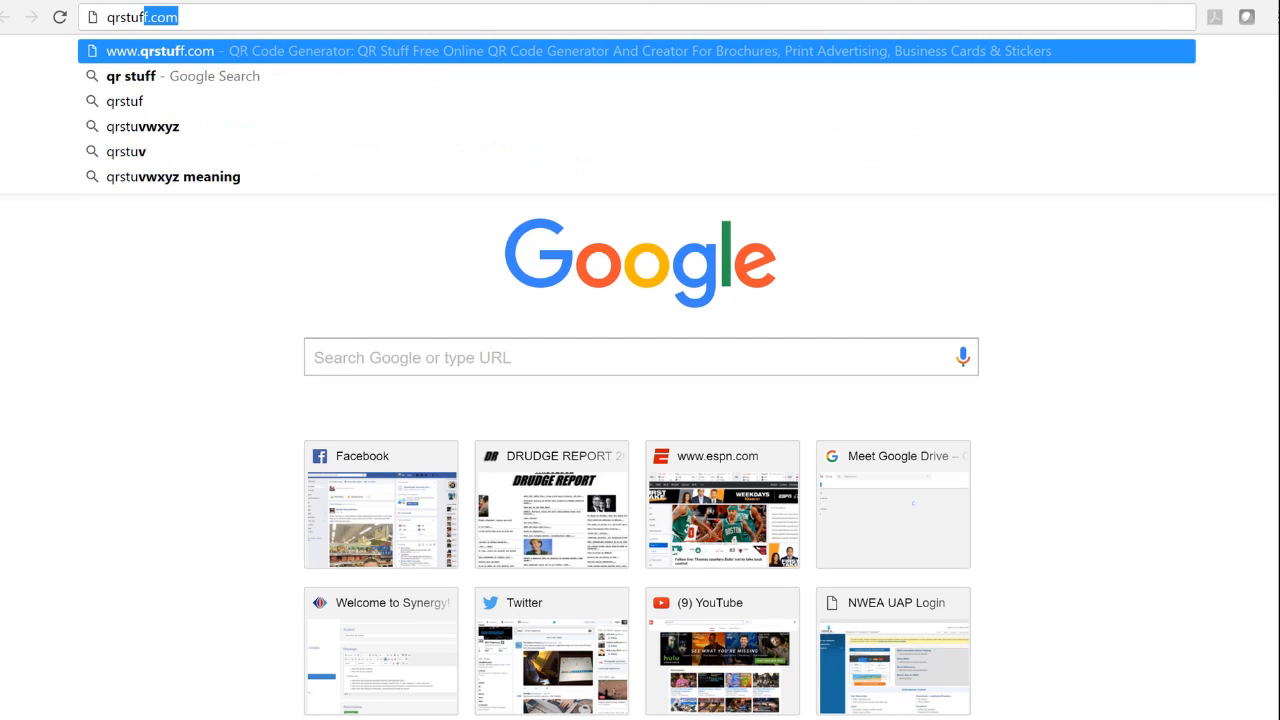
pyautogui.write('f.com')
pyautogui.press('Return')
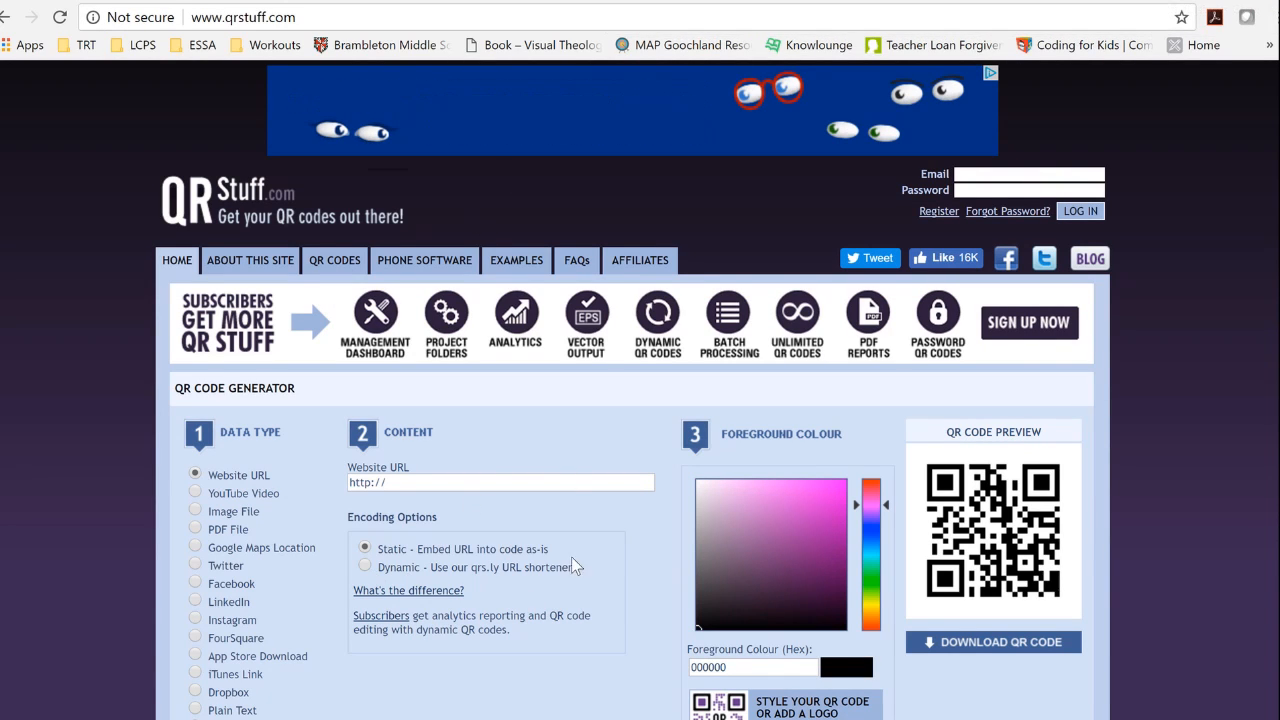
# - Paste the copied Remediation Template form link as the website URL for the QR code
pyautogui.scroll(-1, 503, 466)
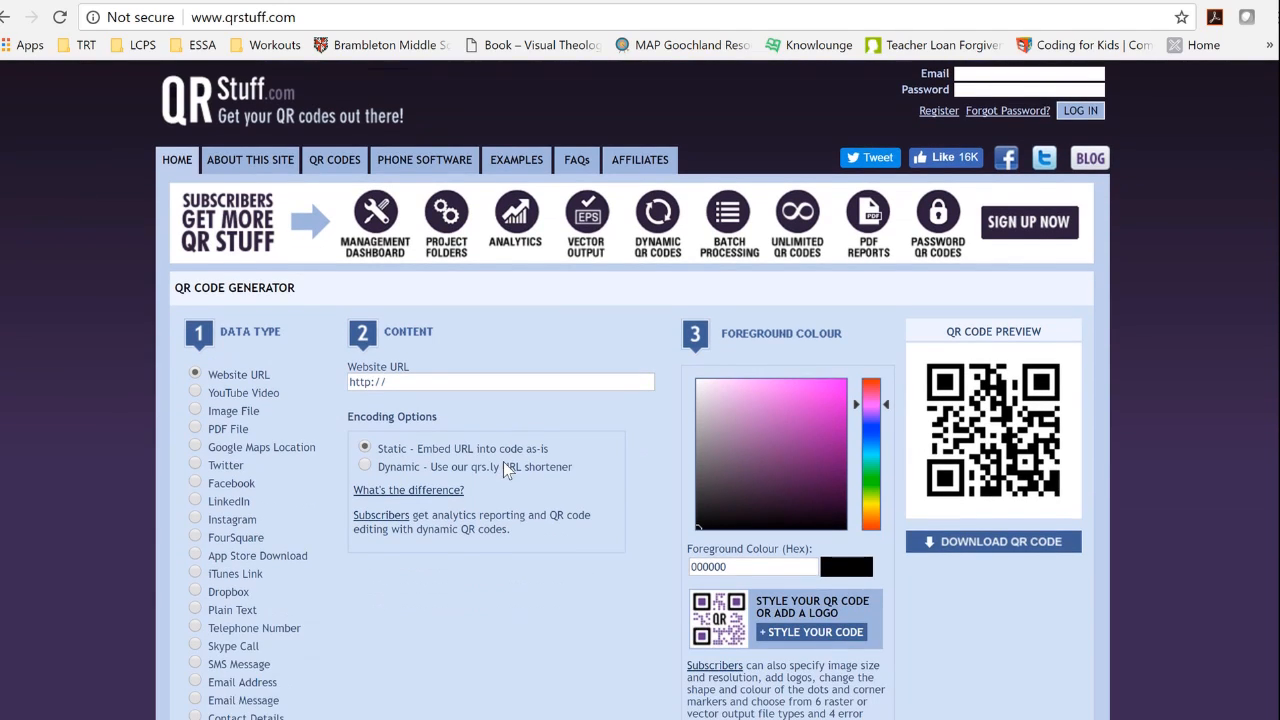
pyautogui.scroll(-1, 503, 461)
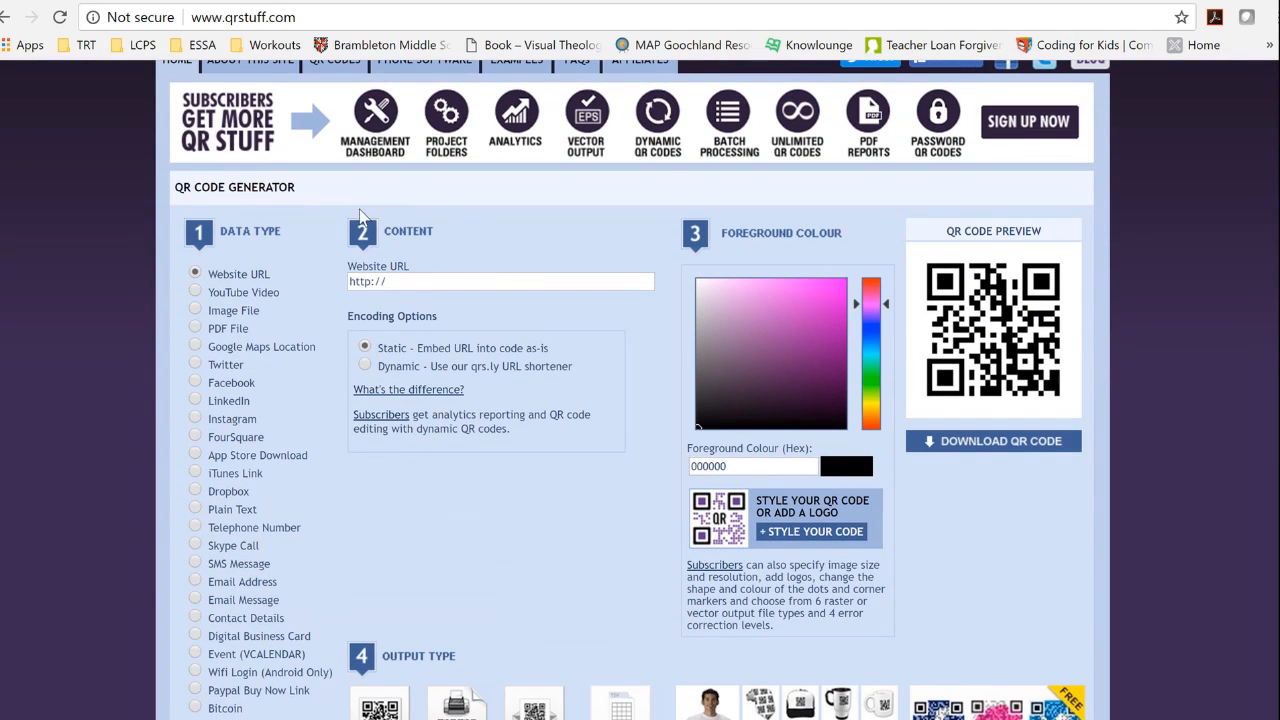
pyautogui.click(423, 282)
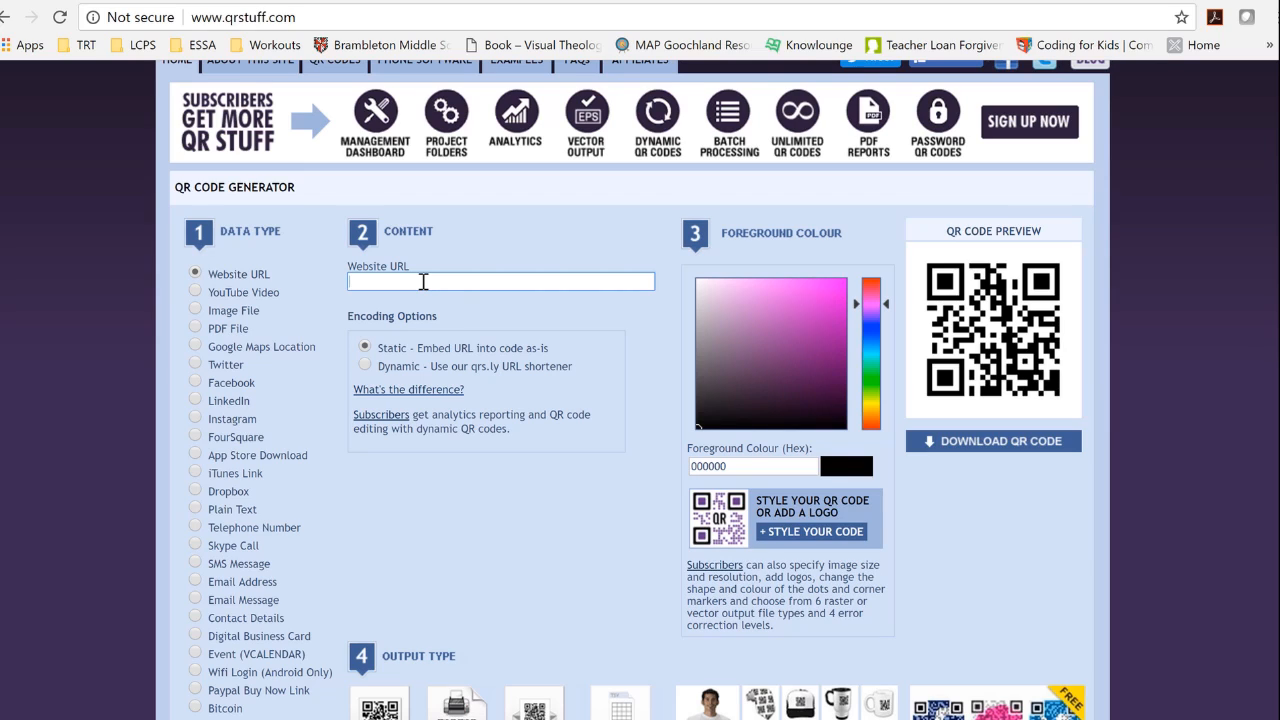
pyautogui.rightClick(423, 283)
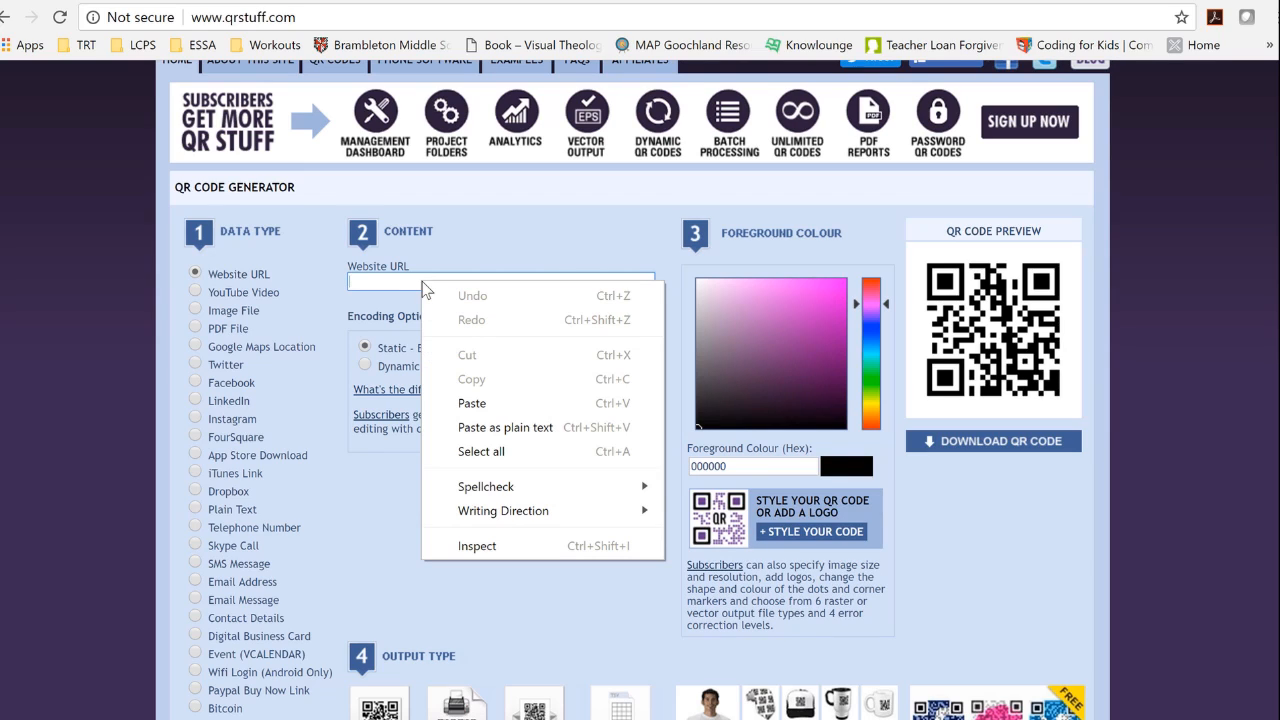
pyautogui.click(498, 403)
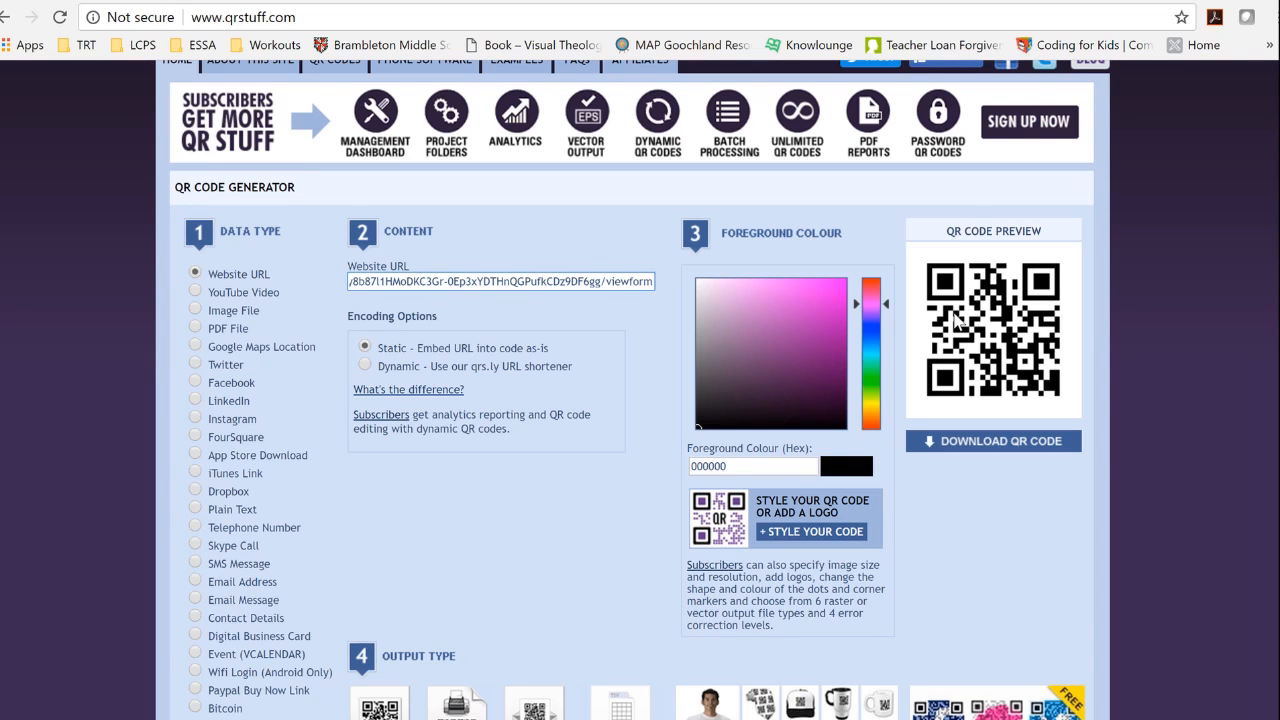
# - Generate and download the QR code for the form link, and decline the subscriber account offer
pyautogui.click(986, 340)
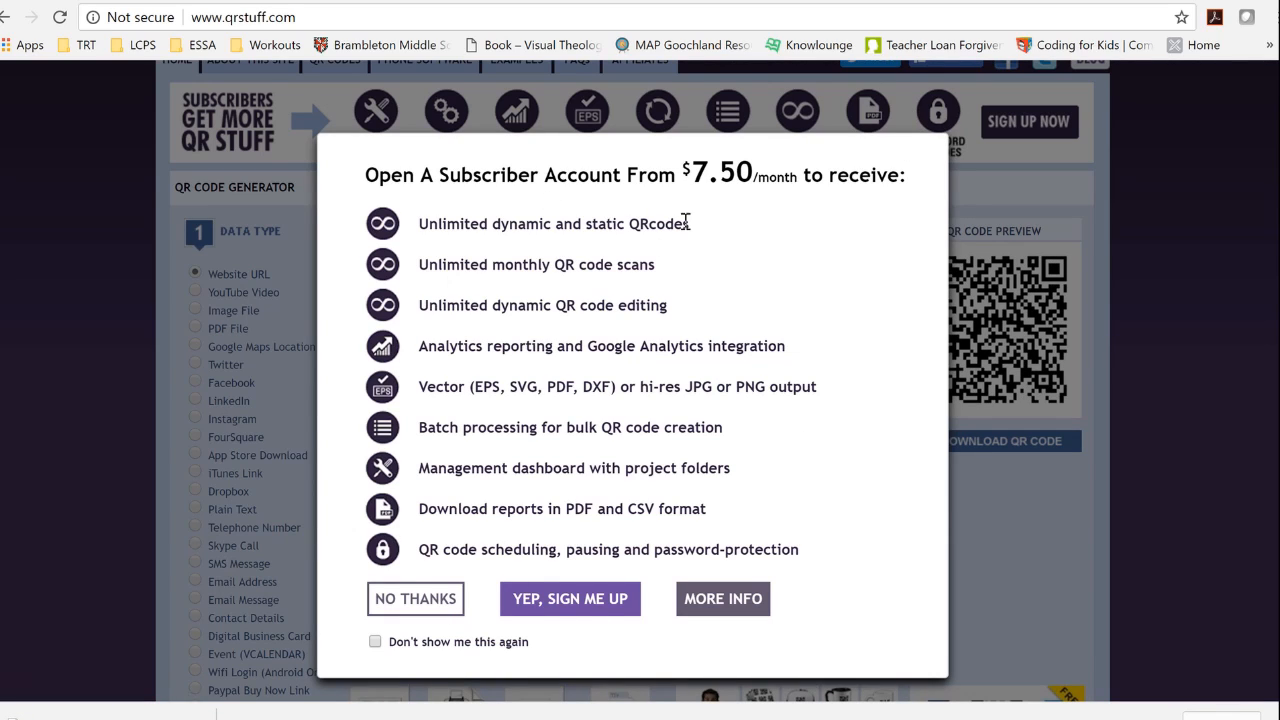
pyautogui.click(441, 604)
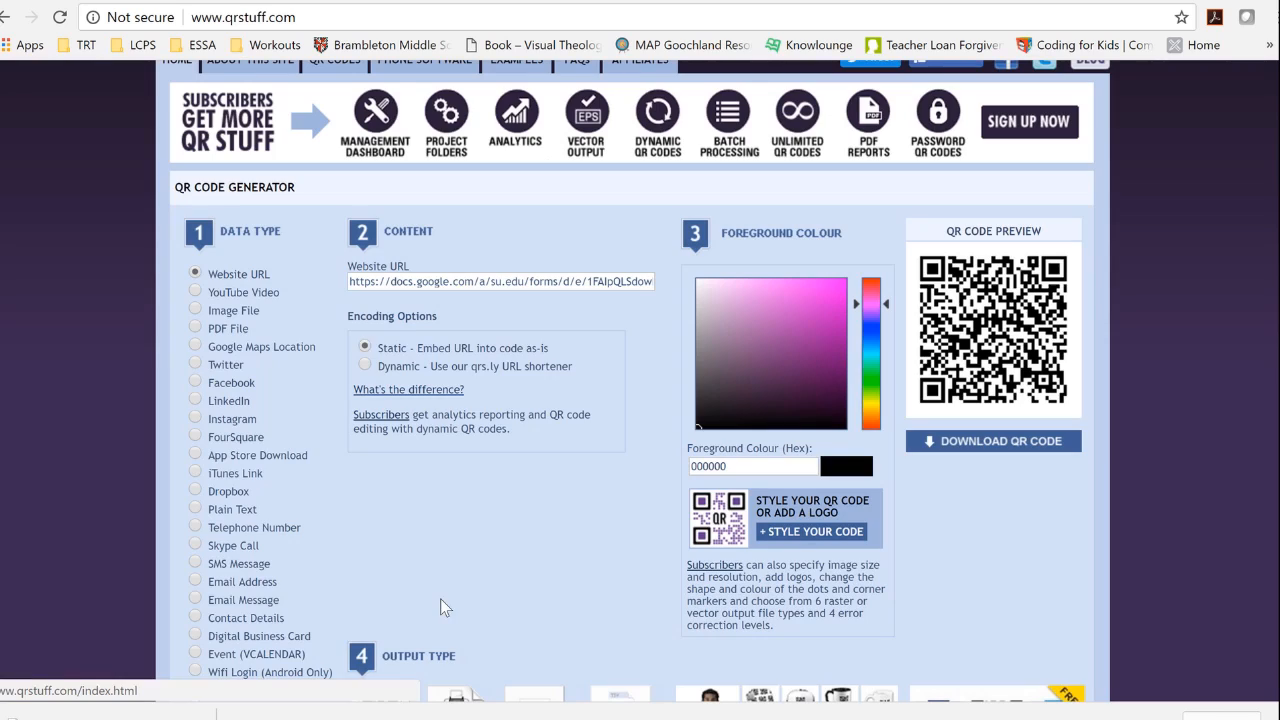